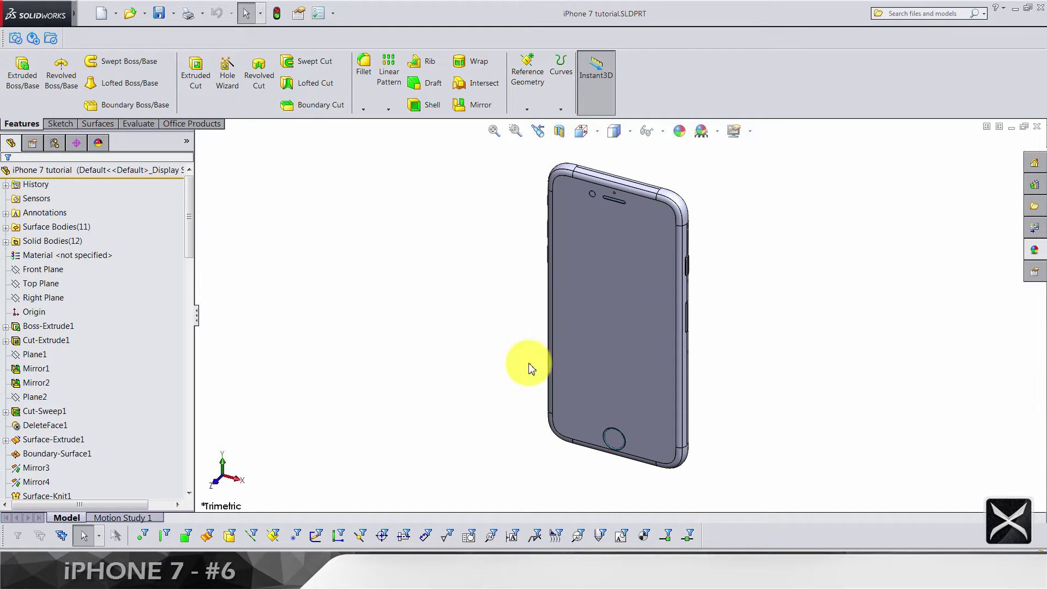
Examine the phone model's bottom edge and its front side.
{"action": "right_click", "coordinate": [95, 570]}
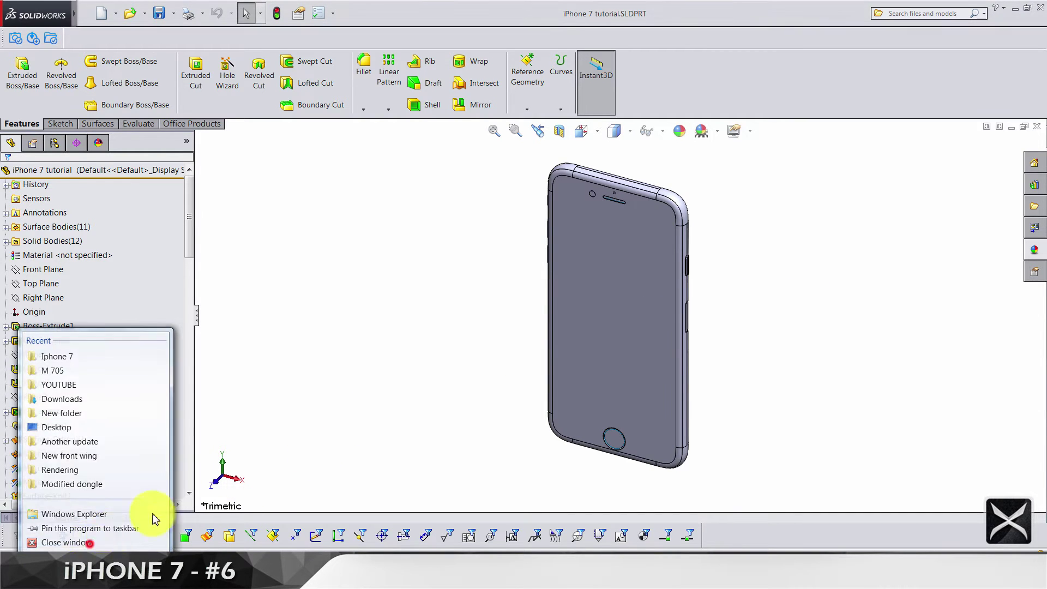
{"action": "left_click", "coordinate": [415, 346]}
{"action": "middle_click_drag", "start_coordinate": [415, 345], "coordinate": [570, 215]}
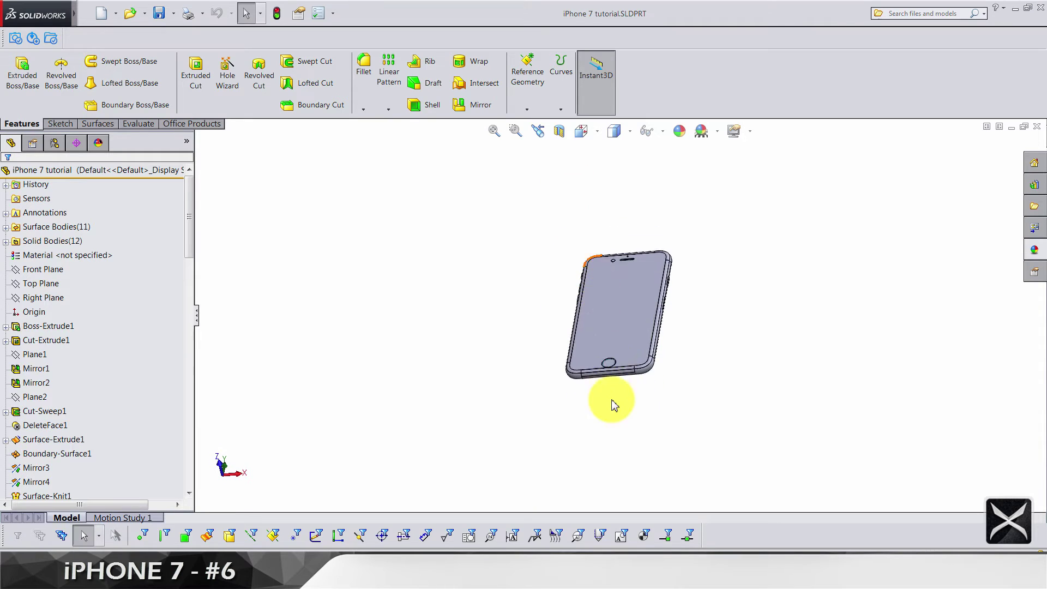
{"action": "scroll", "coordinate": [609, 382], "scroll_direction": "down", "scroll_amount": 10}
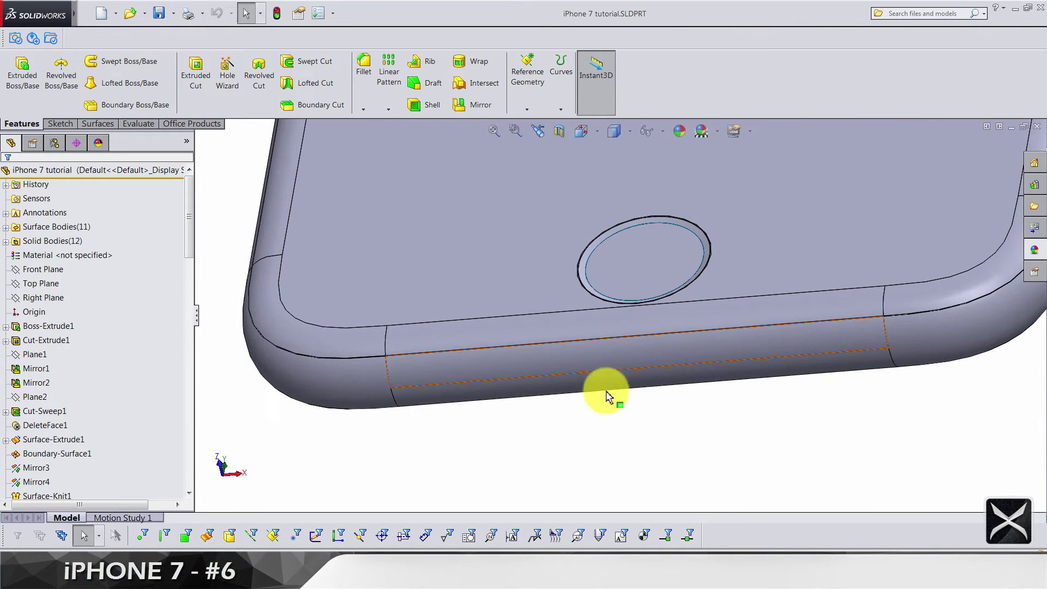
{"action": "middle_click_drag", "start_coordinate": [671, 432], "coordinate": [752, 381]}
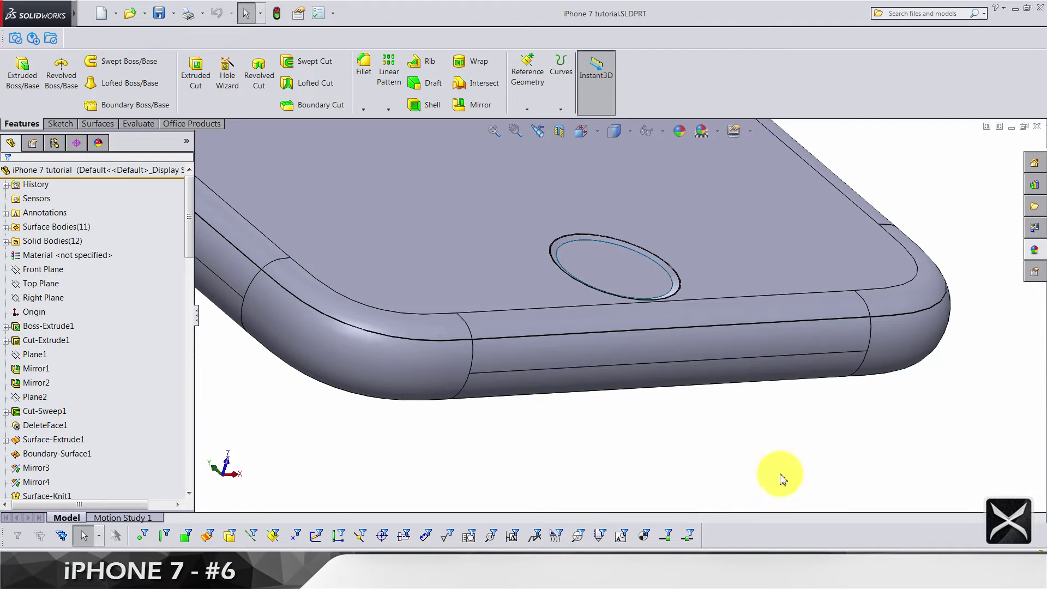
{"action": "scroll", "coordinate": [763, 447], "scroll_direction": "up", "scroll_amount": 10}
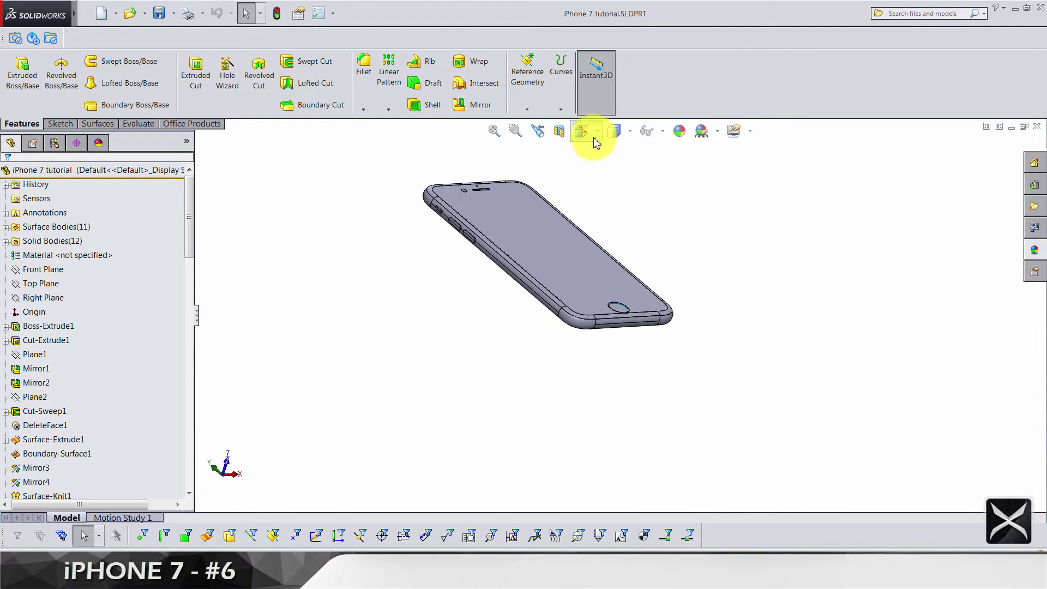
{"action": "left_click", "coordinate": [594, 139]}
{"action": "left_click", "coordinate": [602, 209]}
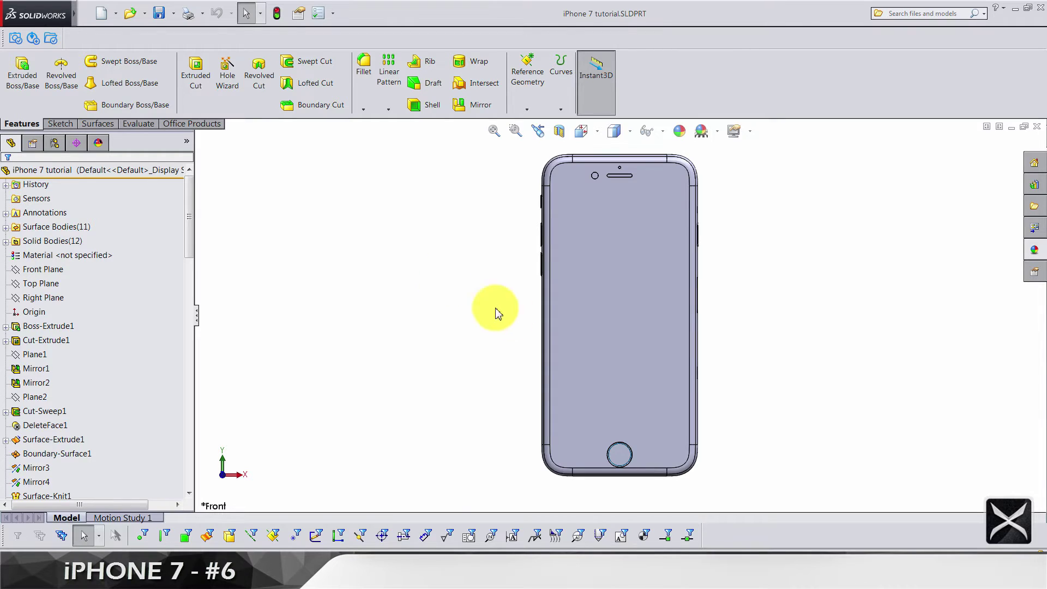
{"action": "middle_click_drag", "start_coordinate": [496, 311], "coordinate": [706, 319]}
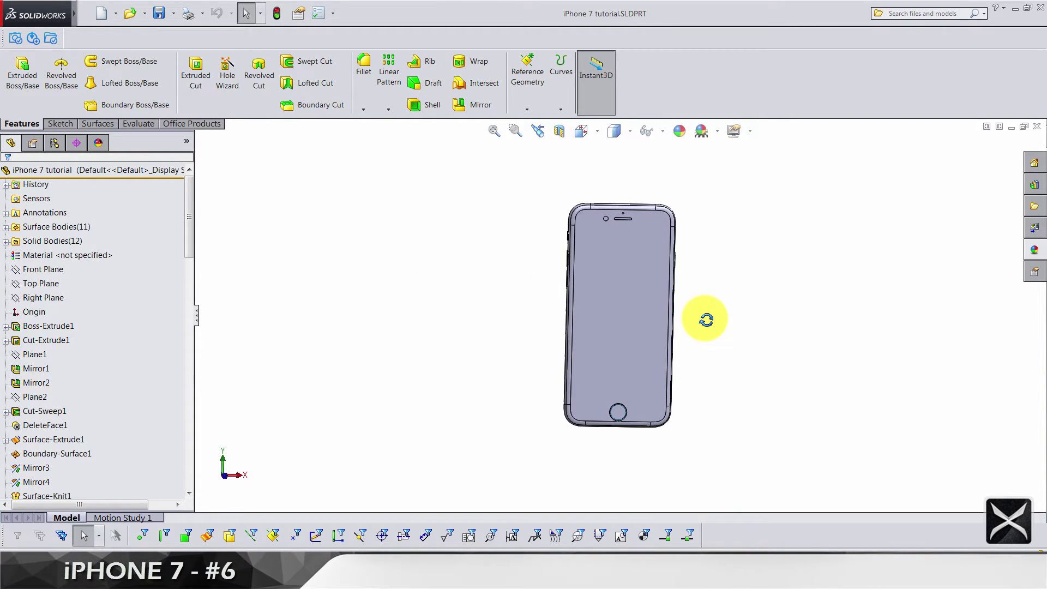
Set the extrusion dimension of the volume button's boss on the phone's side to 0.05 mm.
{"action": "middle_click_drag", "start_coordinate": [519, 266], "coordinate": [596, 275]}
{"action": "scroll", "coordinate": [596, 277], "scroll_direction": "down", "scroll_amount": 5}
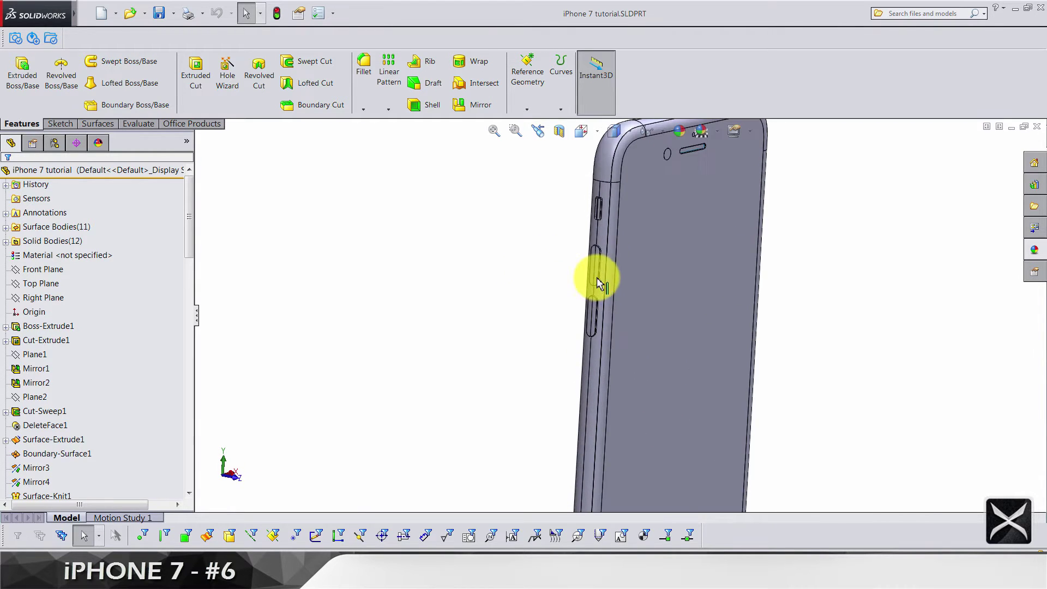
{"action": "scroll", "coordinate": [596, 277], "scroll_direction": "down", "scroll_amount": 8}
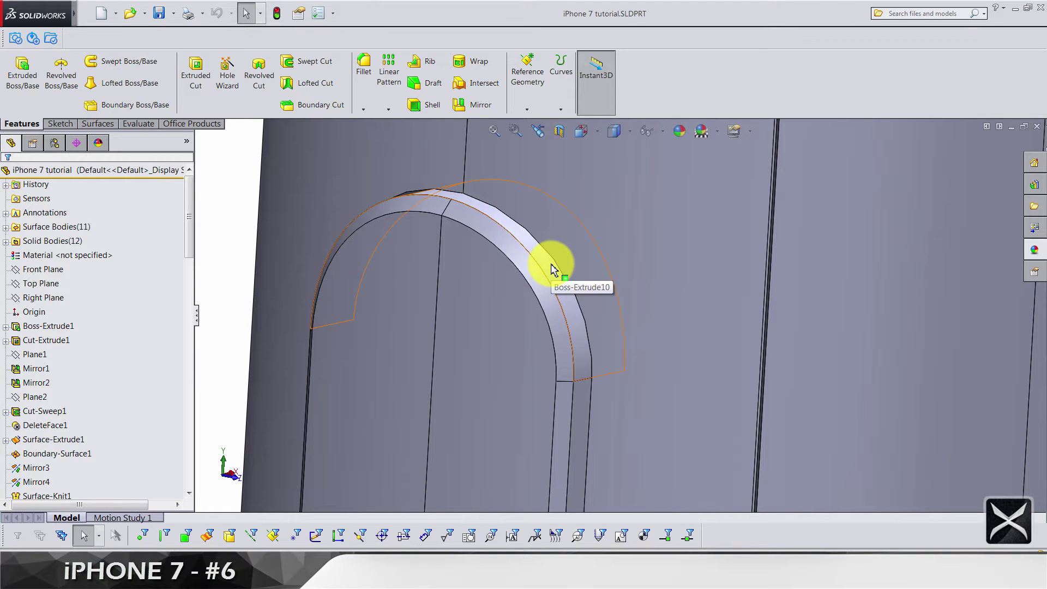
{"action": "left_click", "coordinate": [551, 266]}
{"action": "scroll", "coordinate": [550, 265], "scroll_direction": "up", "scroll_amount": 6}
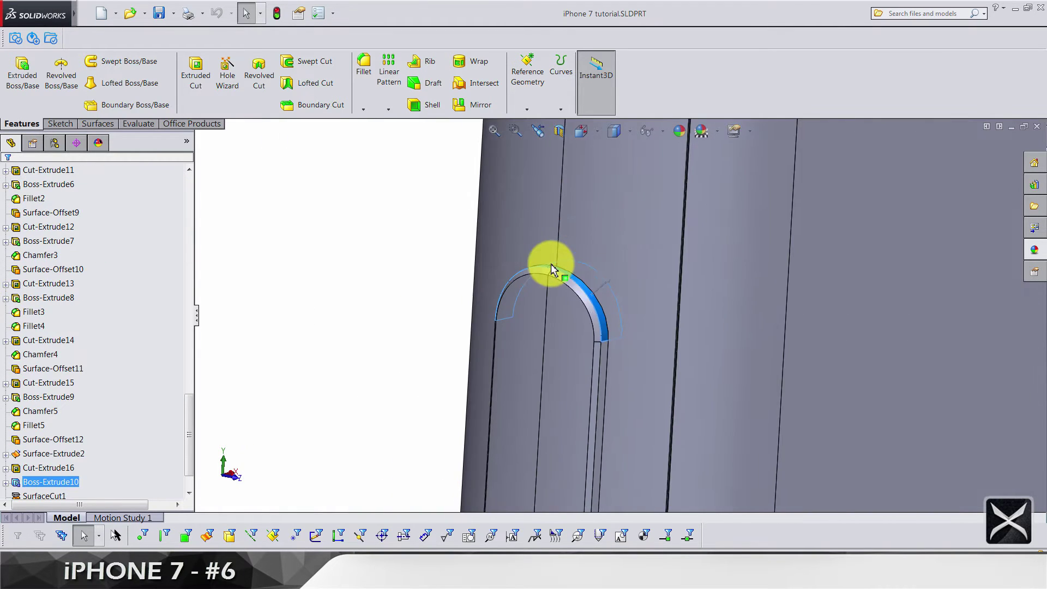
{"action": "scroll", "coordinate": [654, 381], "scroll_direction": "up", "scroll_amount": 4}
{"action": "scroll", "coordinate": [673, 389], "scroll_direction": "down", "scroll_amount": 5}
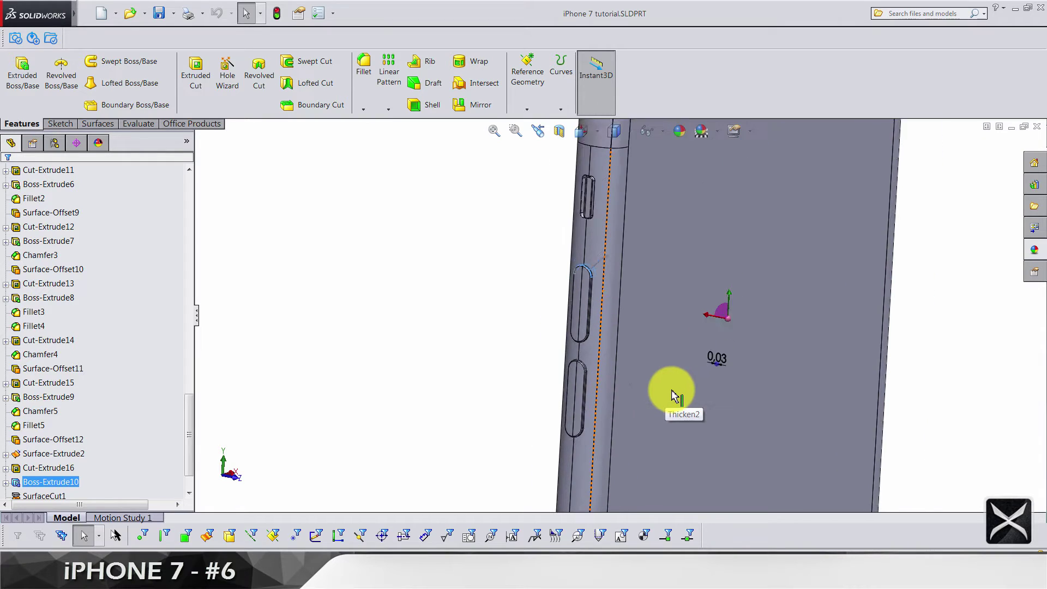
{"action": "scroll", "coordinate": [678, 387], "scroll_direction": "down", "scroll_amount": 2}
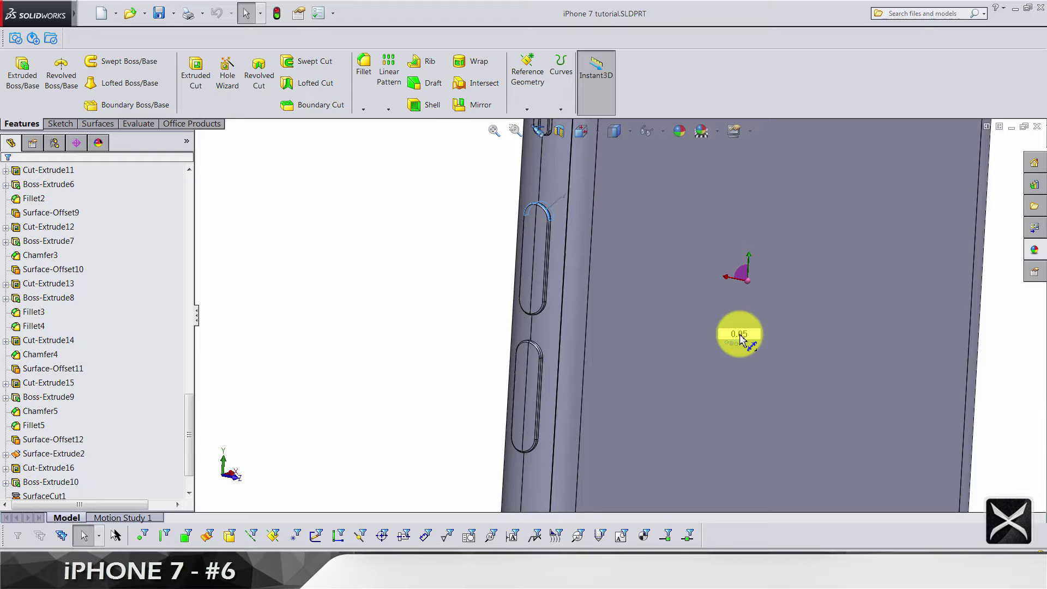
{"action": "left_click", "coordinate": [433, 315]}
{"action": "scroll", "coordinate": [533, 234], "scroll_direction": "down", "scroll_amount": 6}
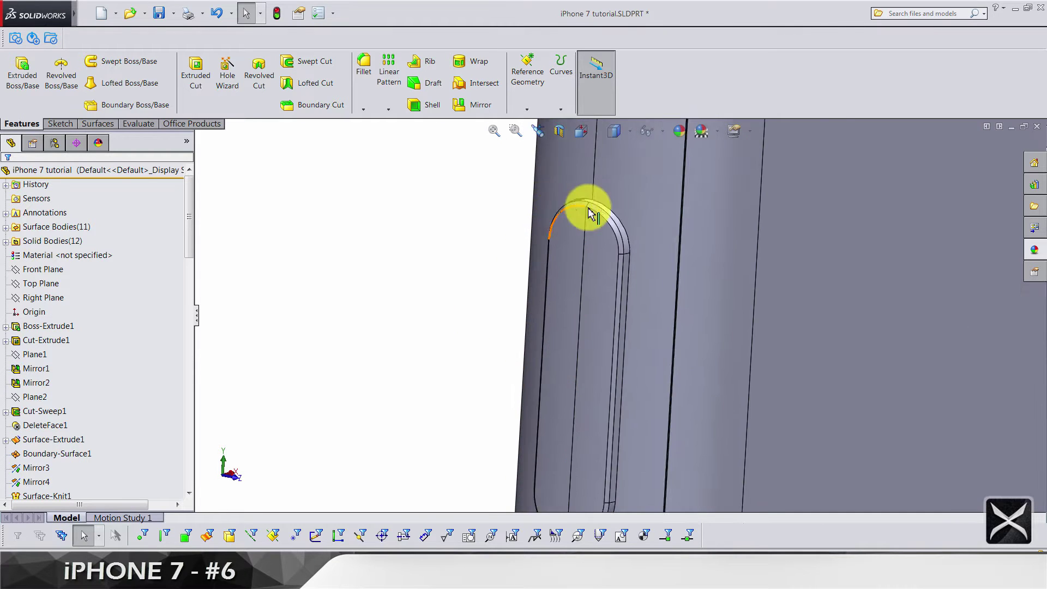
{"action": "middle_click_drag", "start_coordinate": [624, 294], "coordinate": [629, 241]}
{"action": "scroll", "coordinate": [692, 313], "scroll_direction": "up", "scroll_amount": 10}
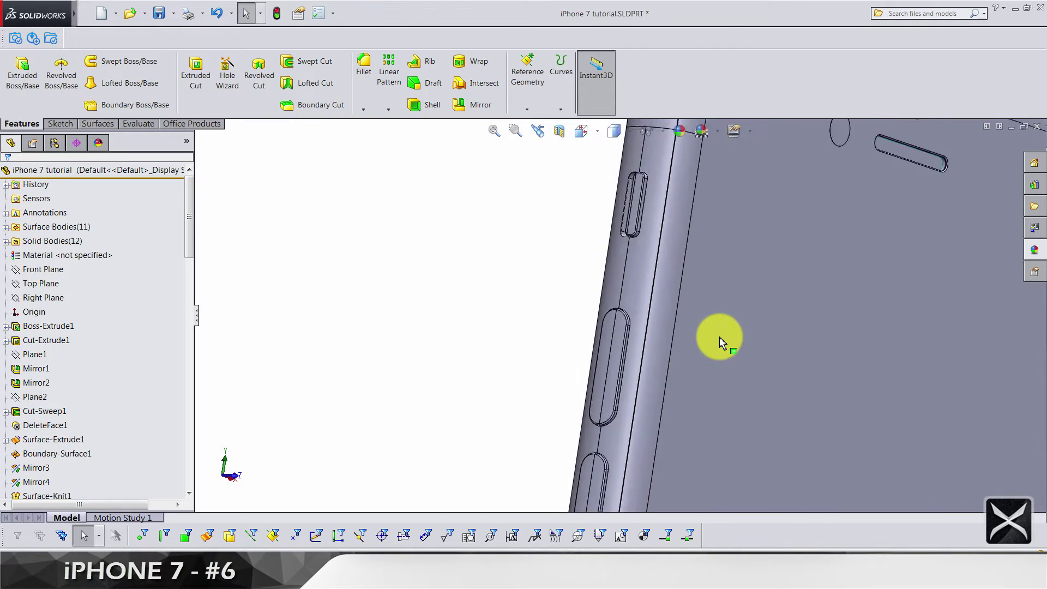
{"action": "scroll", "coordinate": [633, 248], "scroll_direction": "down", "scroll_amount": 8}
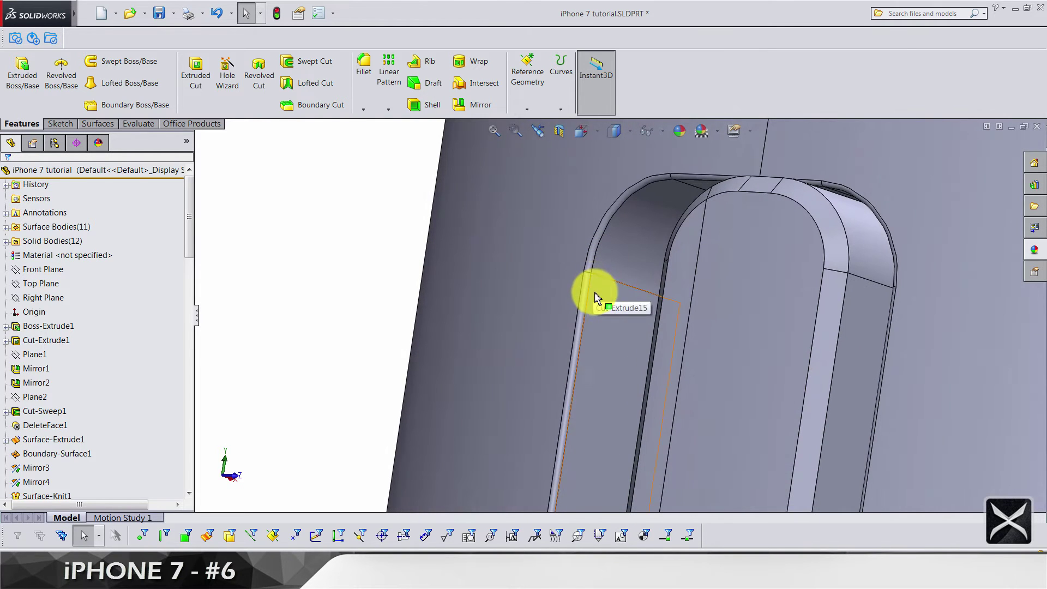
{"action": "left_click", "coordinate": [586, 294]}
{"action": "scroll", "coordinate": [474, 361], "scroll_direction": "up", "scroll_amount": 5}
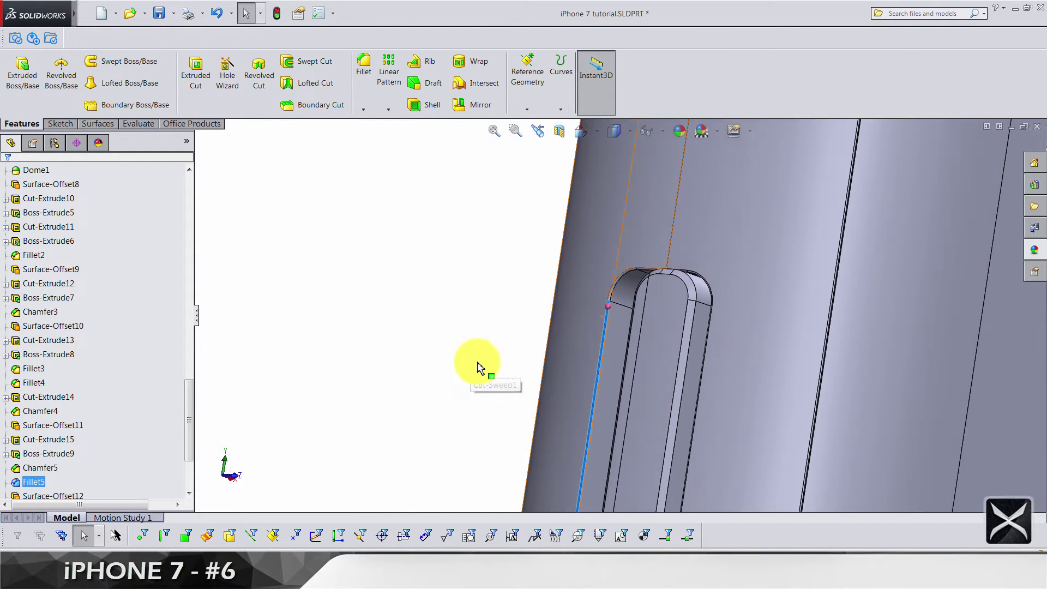
{"action": "scroll", "coordinate": [629, 428], "scroll_direction": "down", "scroll_amount": 10}
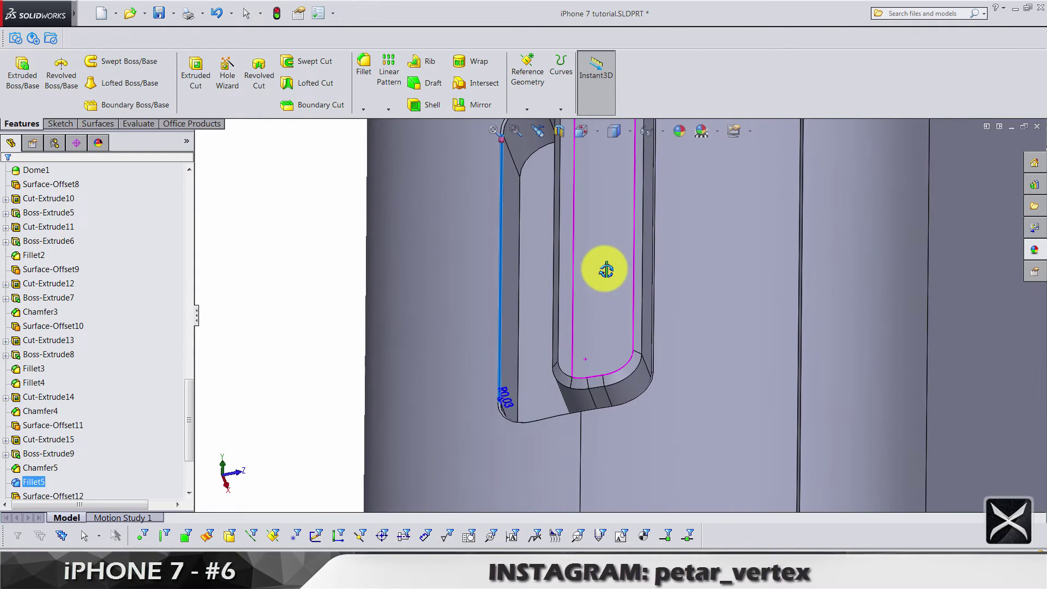
{"action": "scroll", "coordinate": [538, 397], "scroll_direction": "up", "scroll_amount": 5}
{"action": "left_click", "coordinate": [435, 334]}
Set the radius of the fillet around the mute switch opening's outer edge to 0.10 mm.
{"action": "scroll", "coordinate": [594, 433], "scroll_direction": "up", "scroll_amount": 5}
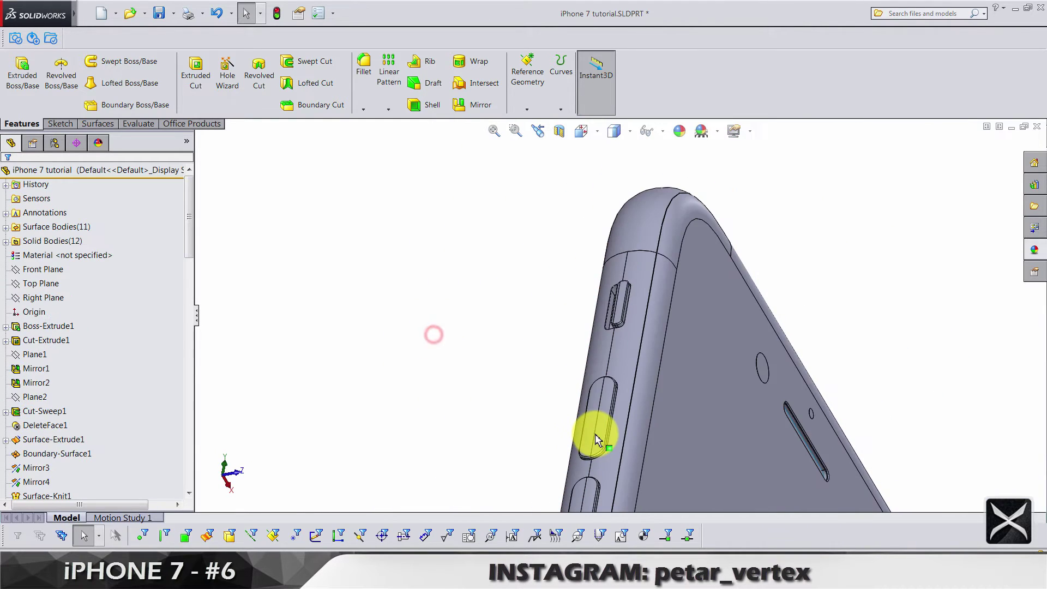
{"action": "scroll", "coordinate": [602, 341], "scroll_direction": "down", "scroll_amount": 5}
{"action": "scroll", "coordinate": [630, 300], "scroll_direction": "up", "scroll_amount": 3}
{"action": "scroll", "coordinate": [584, 345], "scroll_direction": "down", "scroll_amount": 8}
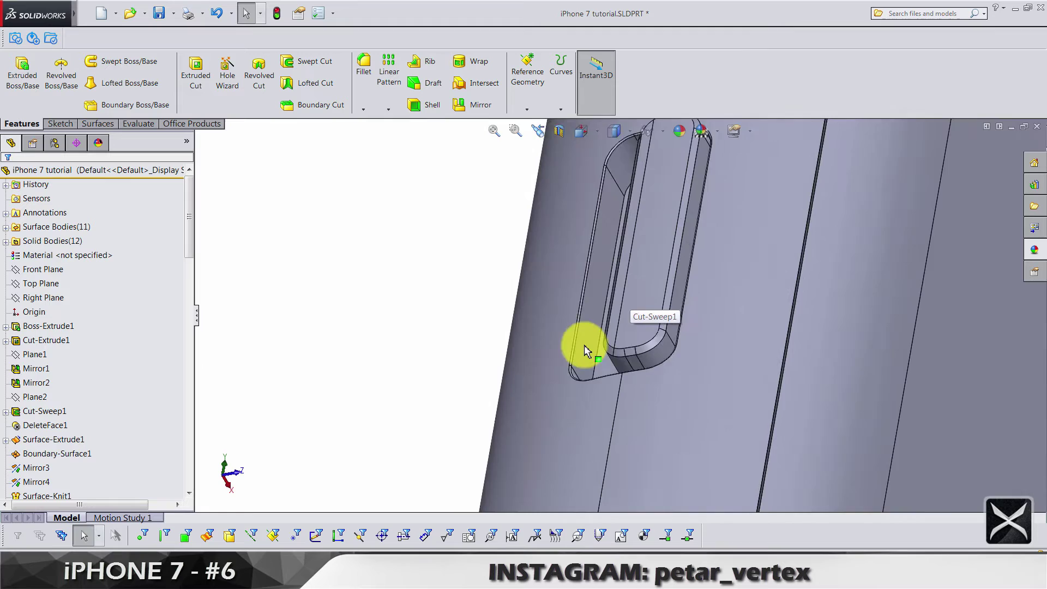
{"action": "left_click", "coordinate": [572, 361]}
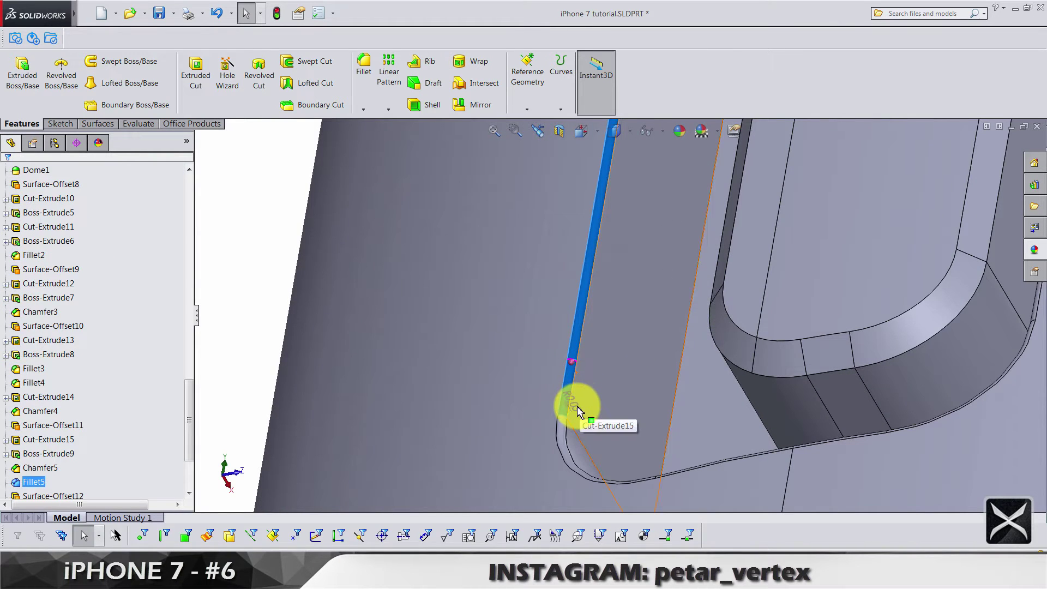
{"action": "left_click", "coordinate": [576, 406]}
{"action": "left_click", "coordinate": [571, 378]}
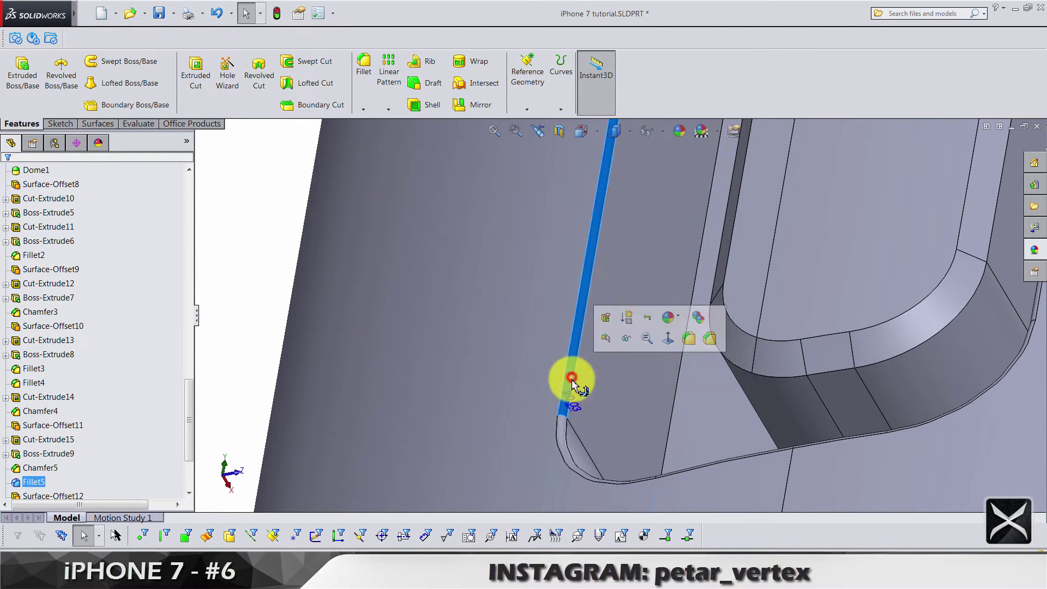
{"action": "scroll", "coordinate": [579, 380], "scroll_direction": "up", "scroll_amount": 2}
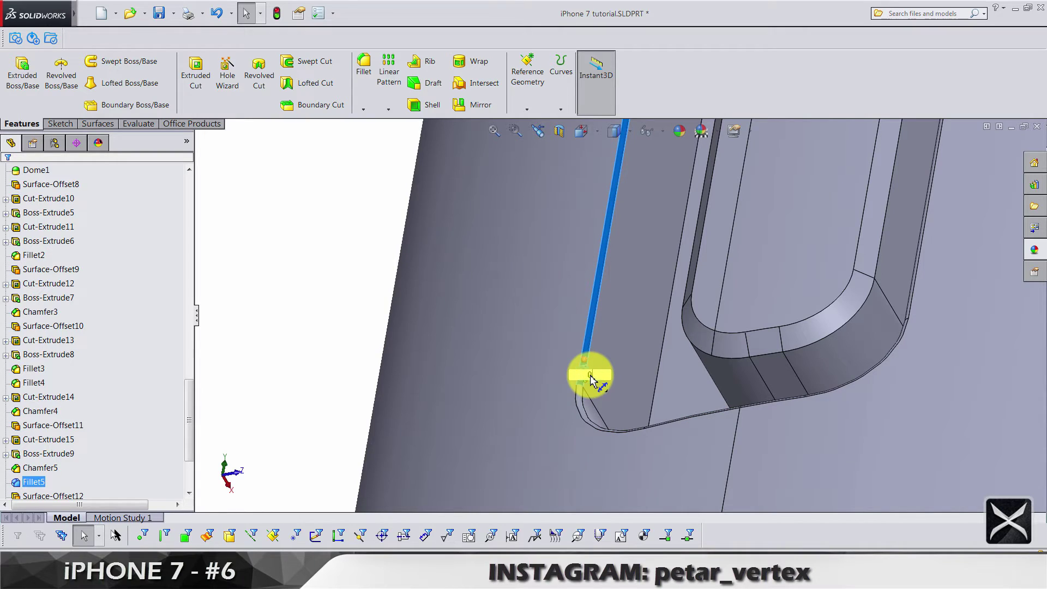
{"action": "key", "text": "Return"}
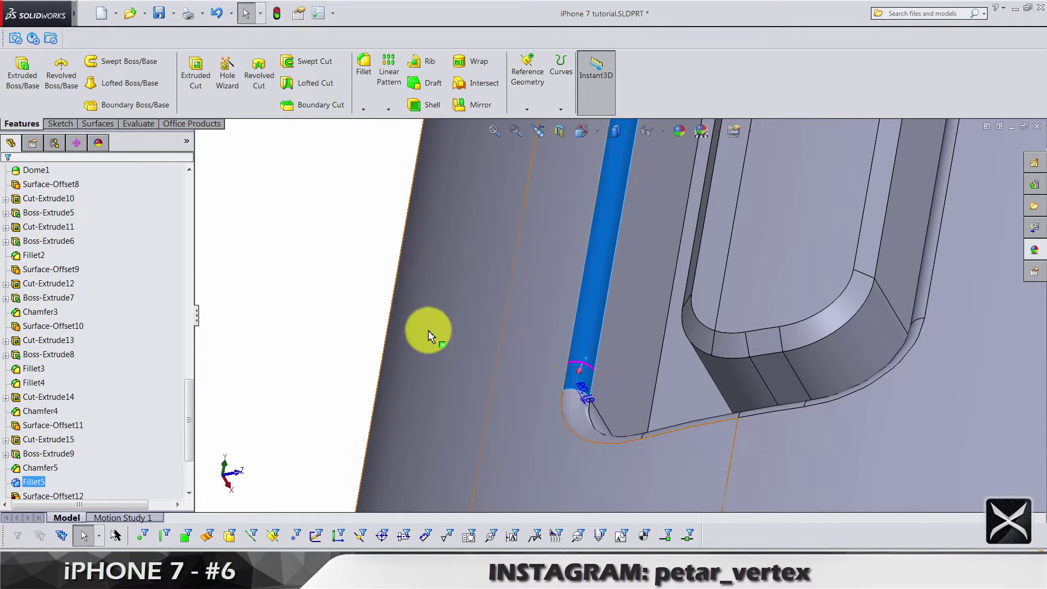
{"action": "left_click", "coordinate": [362, 293]}
Fillet the outer edges of both volume button openings with a constant 0.10 mm radius and tangent propagation.
{"action": "scroll", "coordinate": [602, 338], "scroll_direction": "up", "scroll_amount": 2}
{"action": "scroll", "coordinate": [602, 338], "scroll_direction": "up", "scroll_amount": 3}
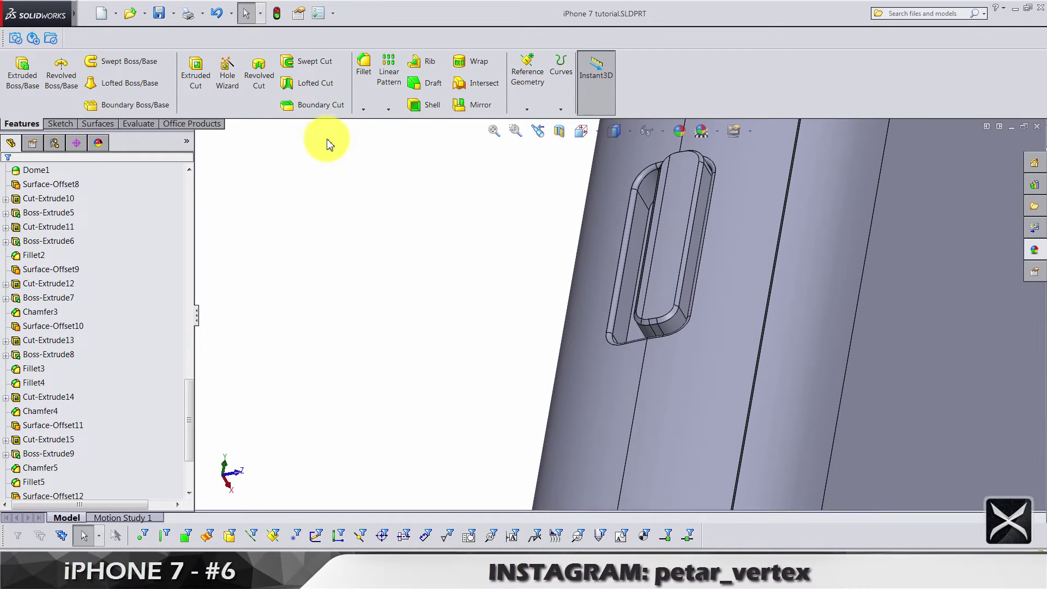
{"action": "left_click", "coordinate": [362, 87]}
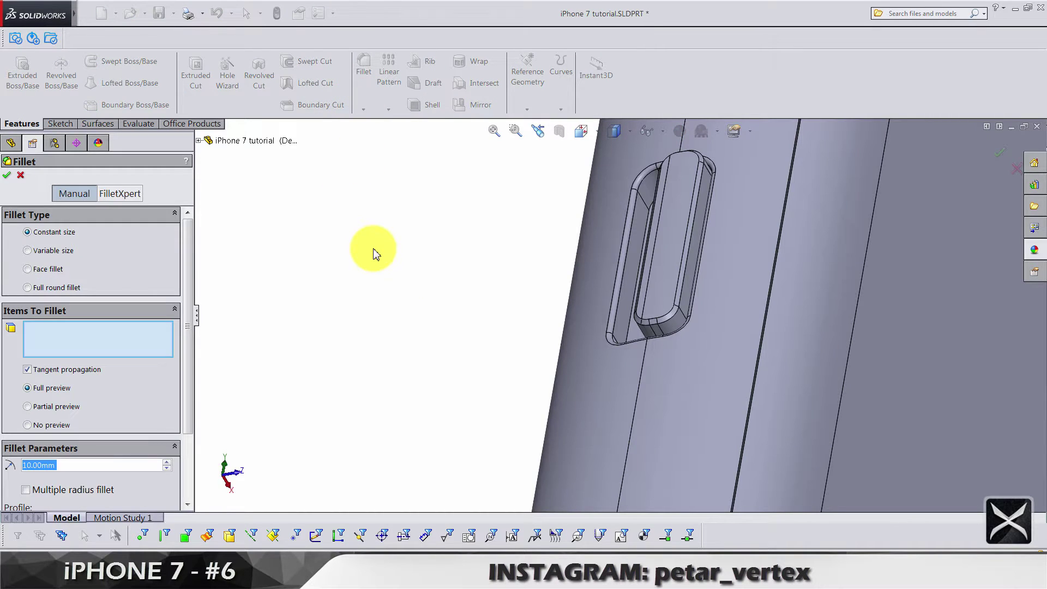
{"action": "scroll", "coordinate": [642, 444], "scroll_direction": "up", "scroll_amount": 3}
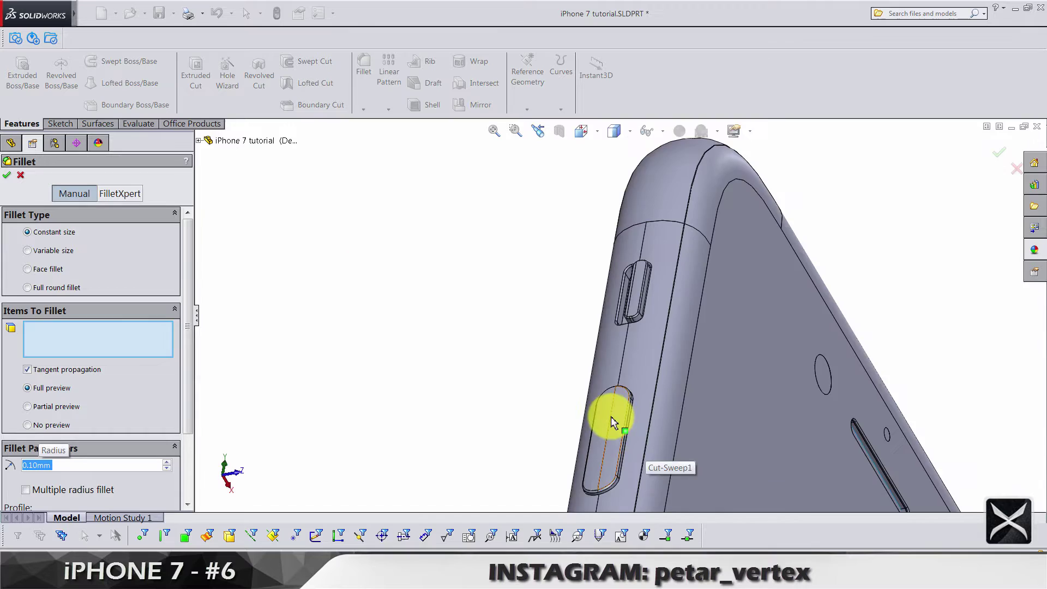
{"action": "scroll", "coordinate": [694, 334], "scroll_direction": "down", "scroll_amount": 6}
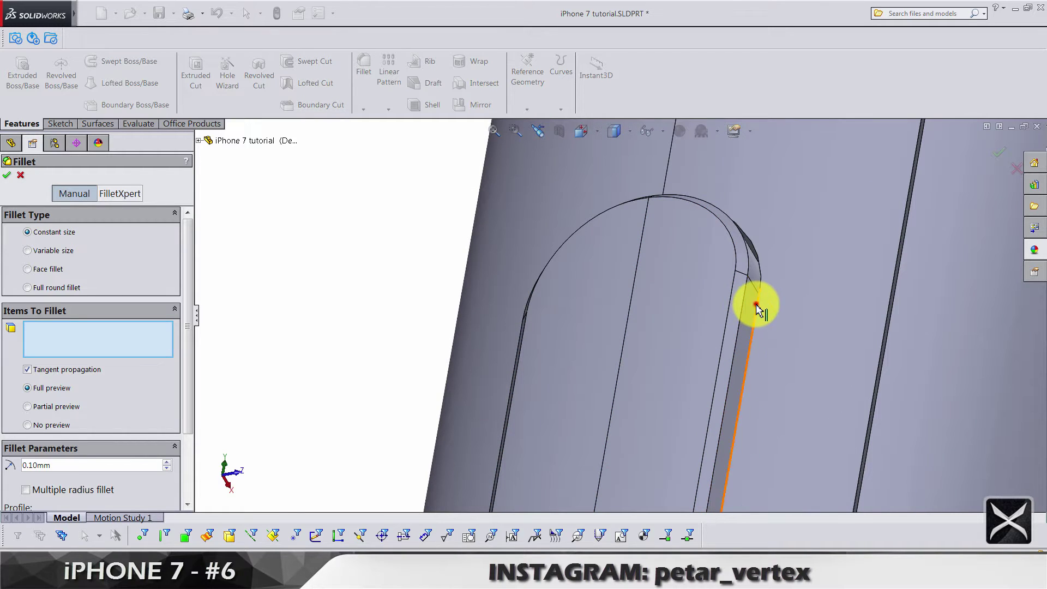
{"action": "left_click", "coordinate": [753, 303]}
{"action": "scroll", "coordinate": [679, 509], "scroll_direction": "up", "scroll_amount": 2}
{"action": "scroll", "coordinate": [603, 463], "scroll_direction": "up", "scroll_amount": 2}
{"action": "scroll", "coordinate": [630, 398], "scroll_direction": "down", "scroll_amount": 5}
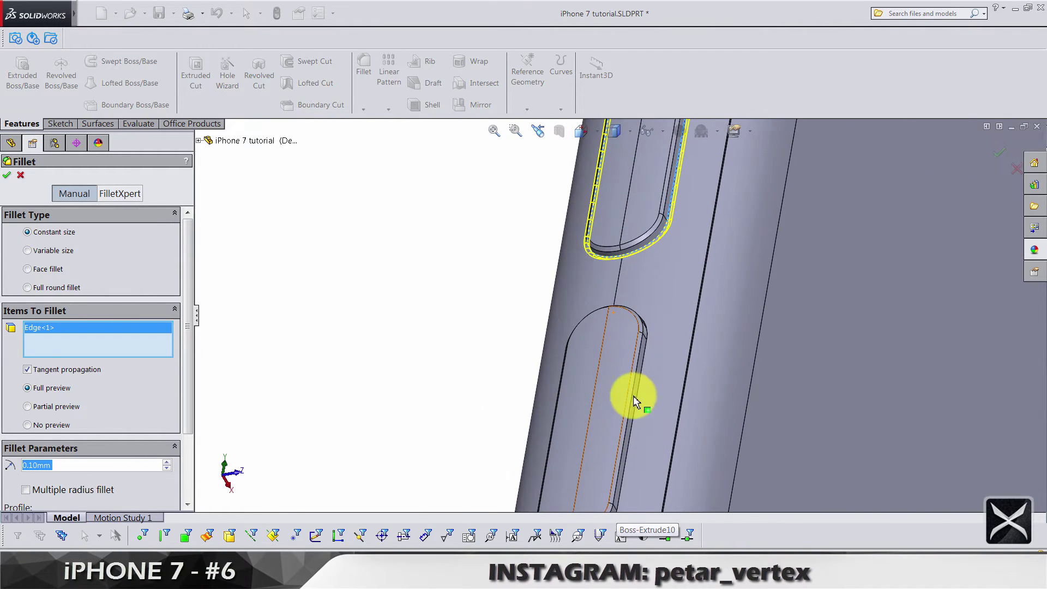
{"action": "left_click", "coordinate": [636, 333]}
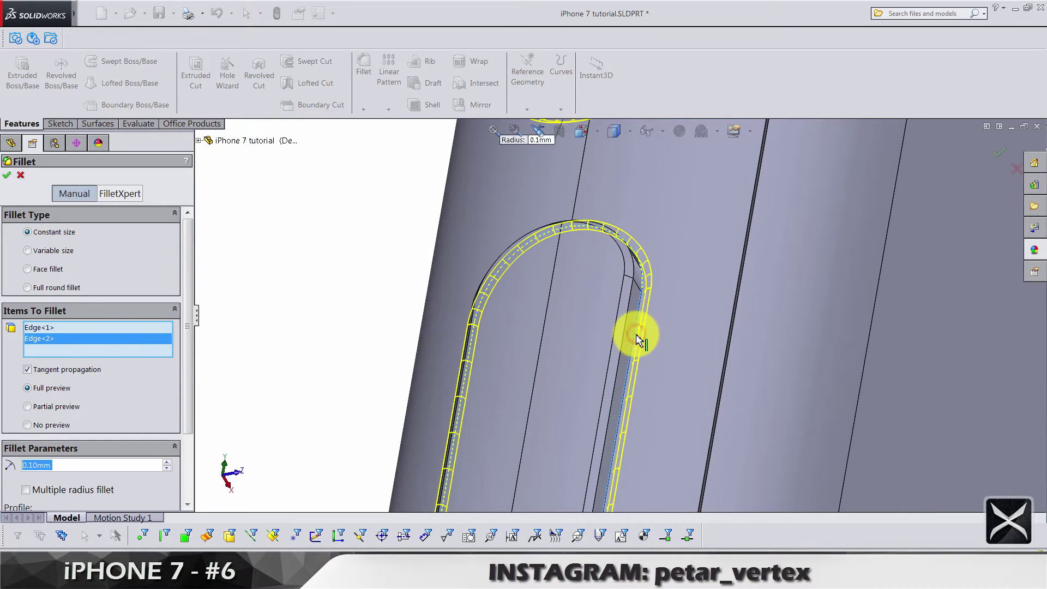
{"action": "key", "text": "Return"}
{"action": "scroll", "coordinate": [622, 319], "scroll_direction": "up", "scroll_amount": 4}
{"action": "left_click", "coordinate": [420, 260]}
Apply the constant 0.10 mm fillet to the two selected outer edges of the volume button openings.
{"action": "scroll", "coordinate": [656, 256], "scroll_direction": "up", "scroll_amount": 5}
{"action": "middle_click_drag", "start_coordinate": [655, 257], "coordinate": [605, 381]}
{"action": "left_click", "coordinate": [552, 339]}
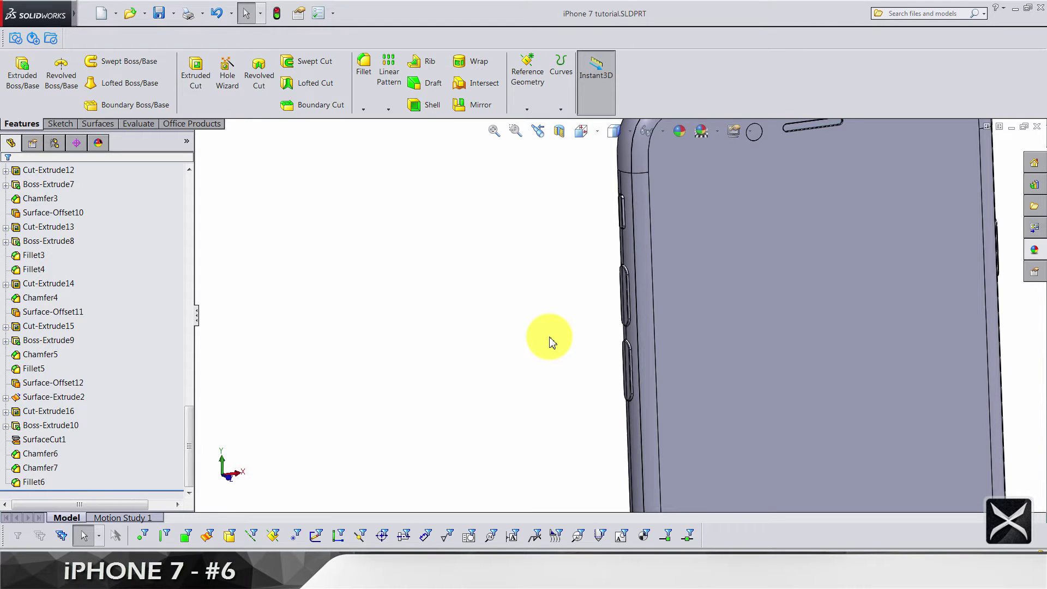
Start a new sketch on the Top Plane for the cutout in the phone's bottom edge.
{"action": "scroll", "coordinate": [549, 338], "scroll_direction": "up", "scroll_amount": 8}
{"action": "middle_click_drag", "start_coordinate": [747, 423], "coordinate": [747, 233]}
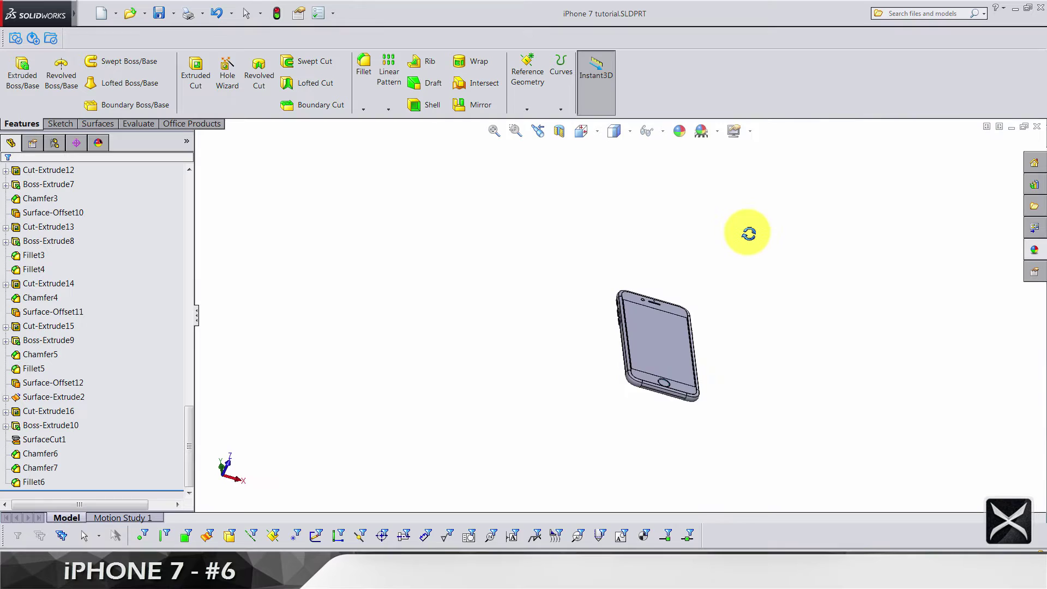
{"action": "scroll", "coordinate": [647, 393], "scroll_direction": "down", "scroll_amount": 5}
{"action": "scroll", "coordinate": [649, 398], "scroll_direction": "down", "scroll_amount": 3}
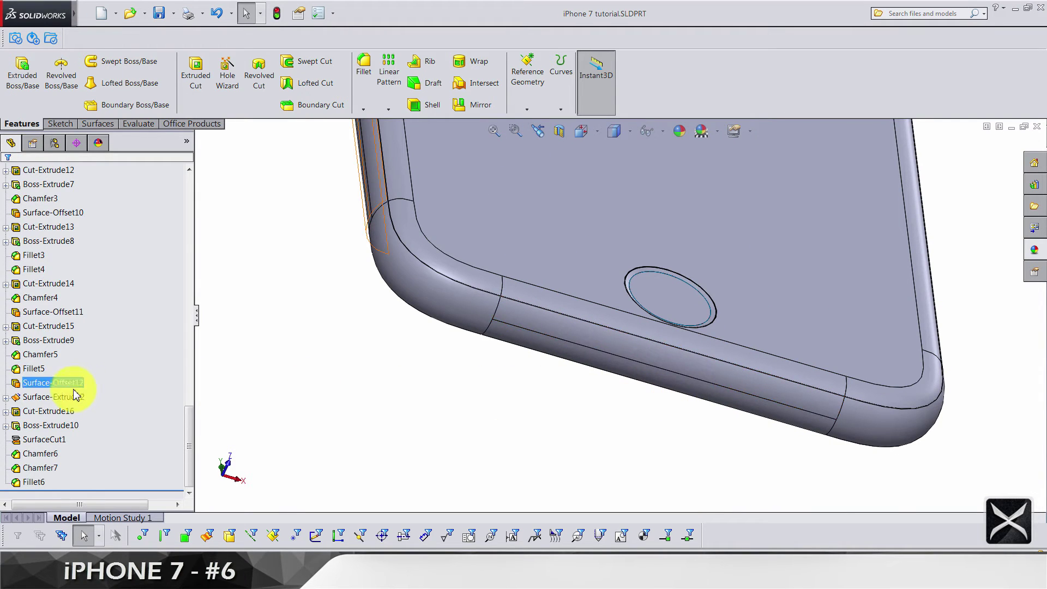
{"action": "scroll", "coordinate": [75, 396], "scroll_direction": "up", "scroll_amount": 10}
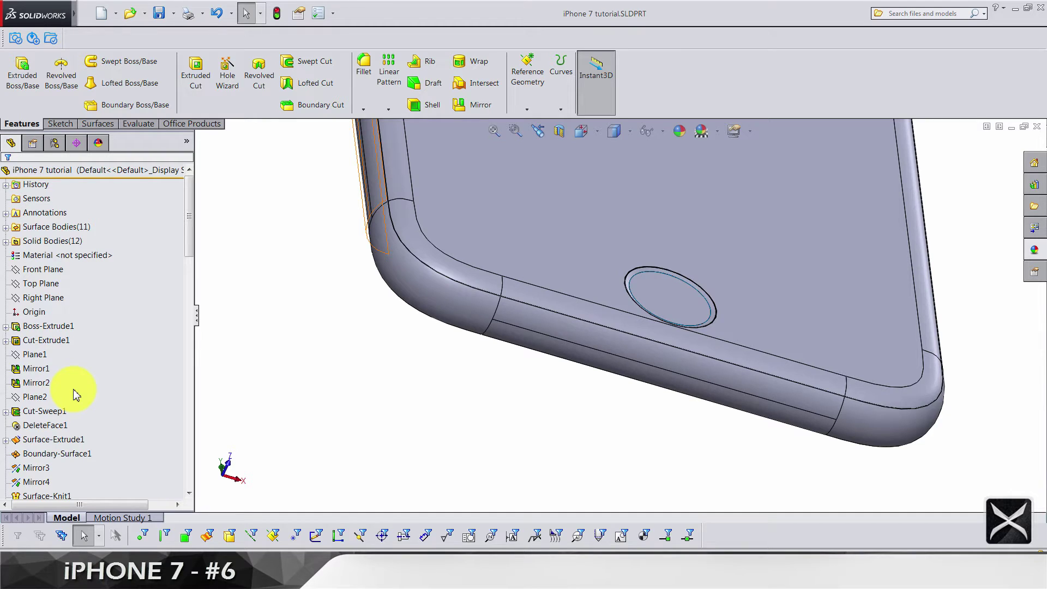
{"action": "left_click", "coordinate": [47, 284]}
{"action": "left_click", "coordinate": [60, 265]}
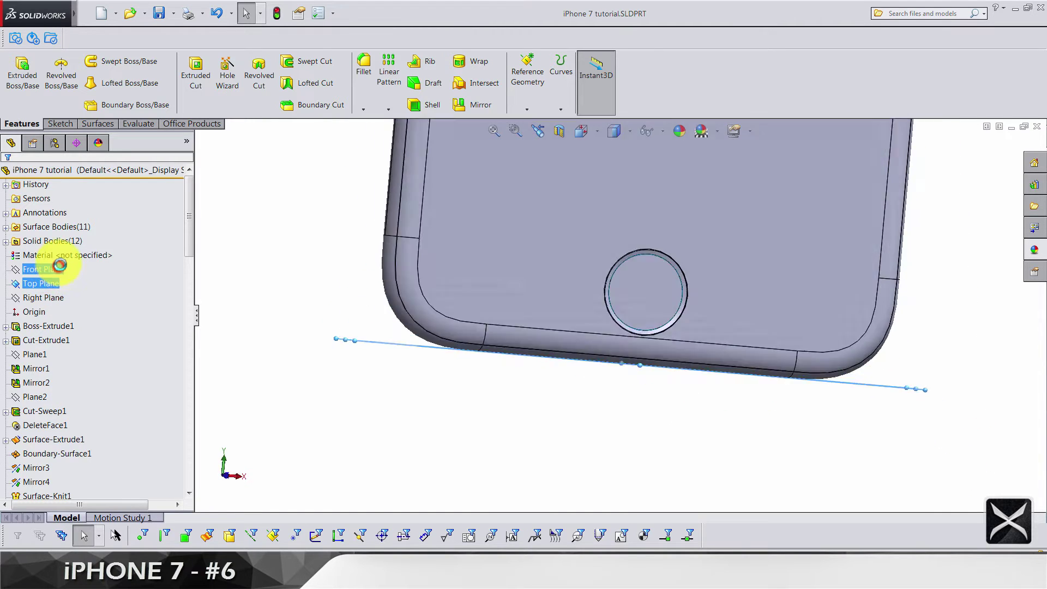
{"action": "left_click", "coordinate": [76, 136]}
Sketch a horizontal straight slot over the phone's bottom edge, about 13.66 mm between centres and 11.18 mm wide.
{"action": "left_click", "coordinate": [95, 107]}
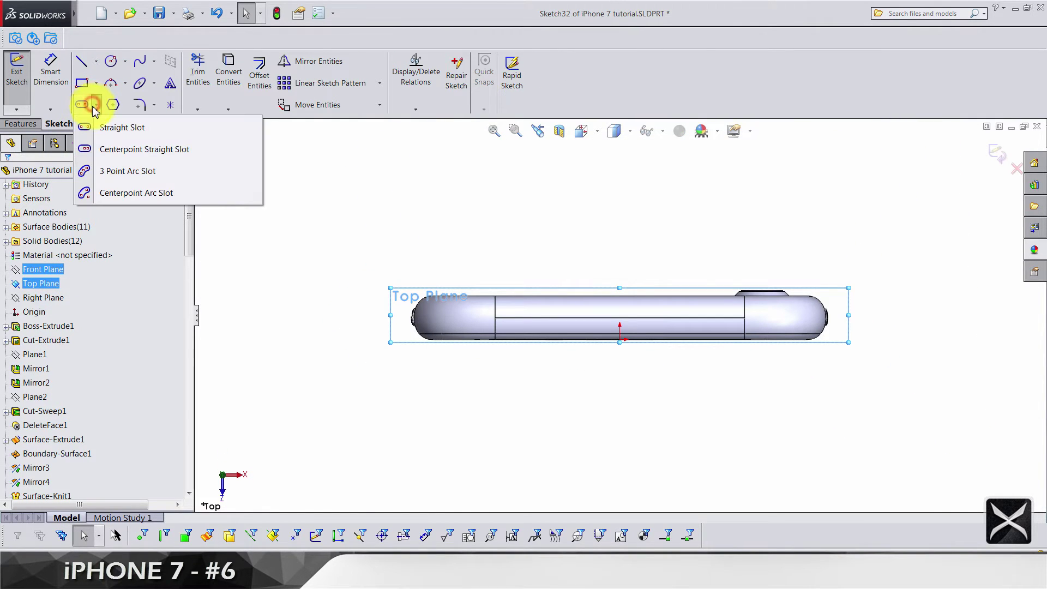
{"action": "left_click", "coordinate": [91, 127]}
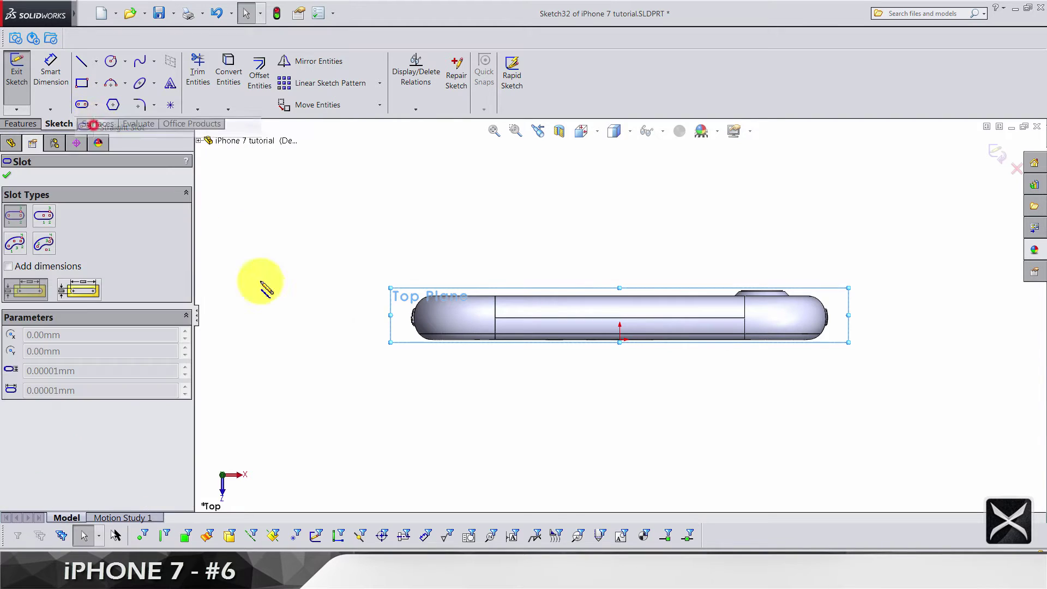
{"action": "left_click", "coordinate": [567, 280]}
{"action": "left_click", "coordinate": [651, 280]}
{"action": "left_click", "coordinate": [656, 247]}
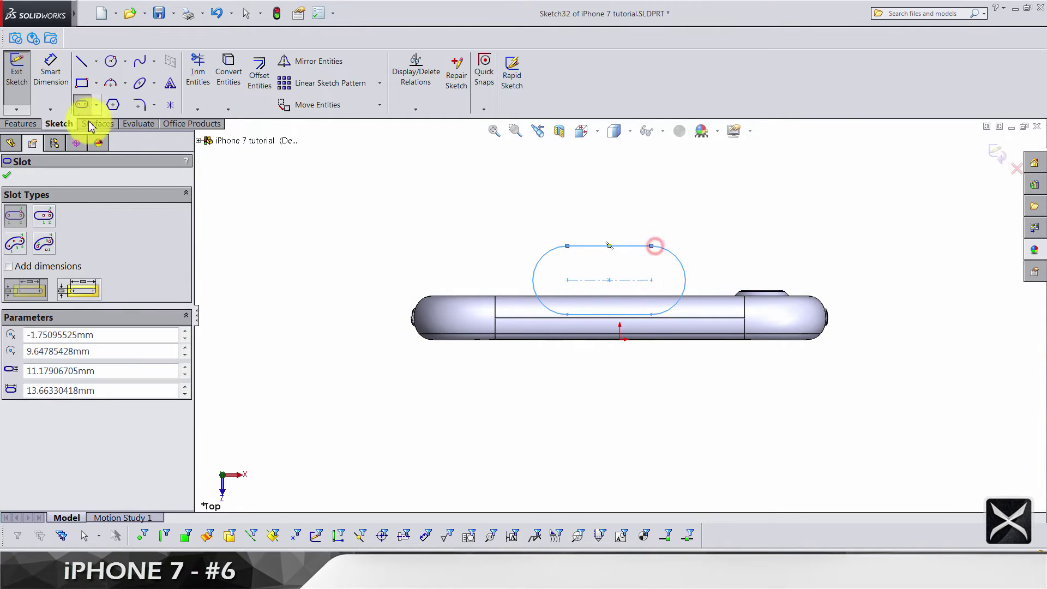
{"action": "left_click", "coordinate": [81, 104]}
Draw a horizontal construction line across the slot, joining the outermost points of its two end arcs.
{"action": "left_click", "coordinate": [51, 71]}
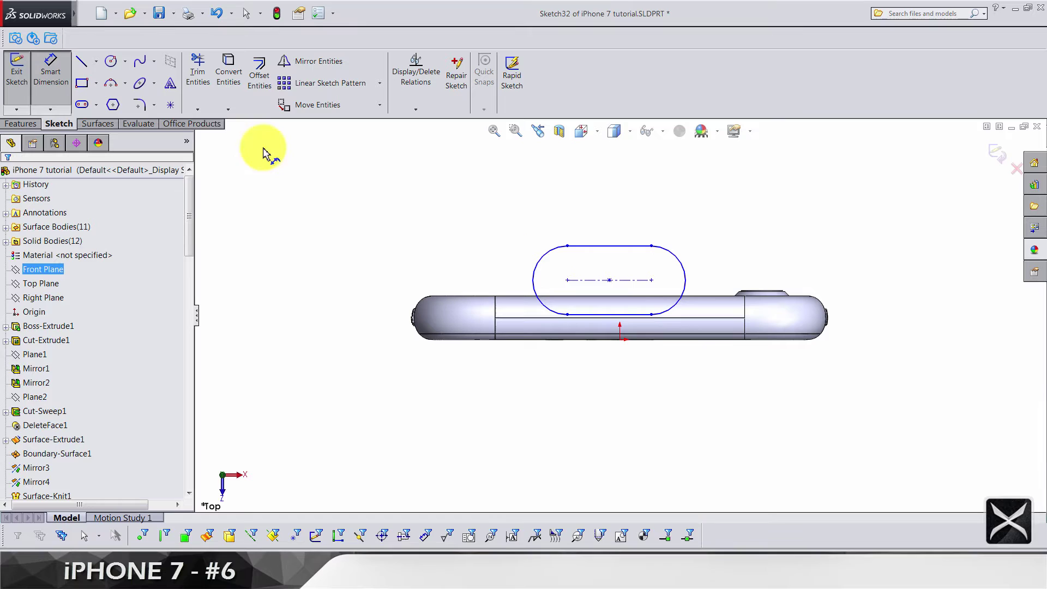
{"action": "left_click", "coordinate": [97, 62]}
{"action": "left_click", "coordinate": [107, 100]}
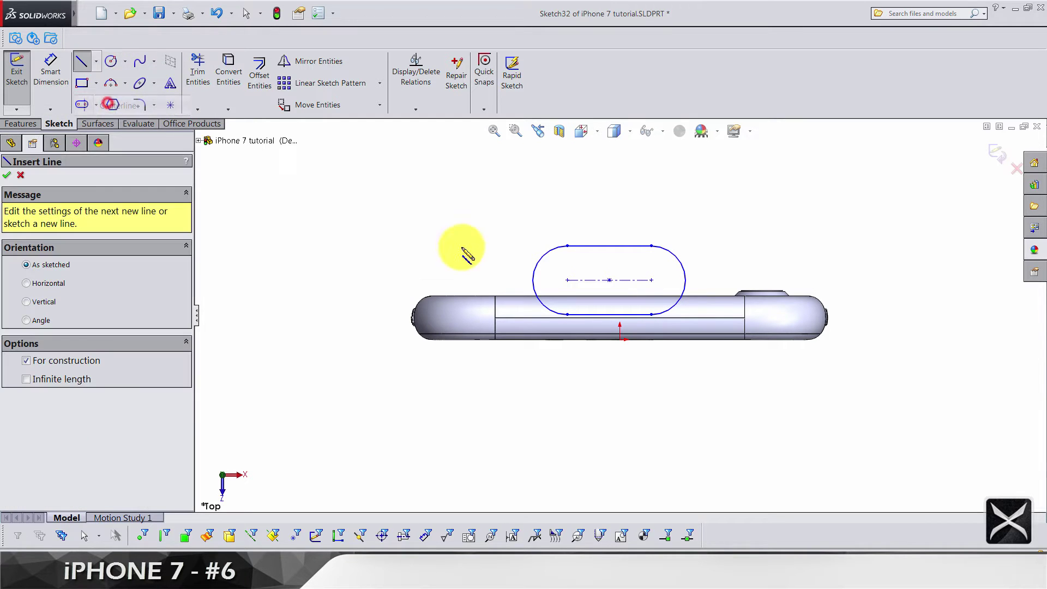
{"action": "left_click", "coordinate": [531, 281]}
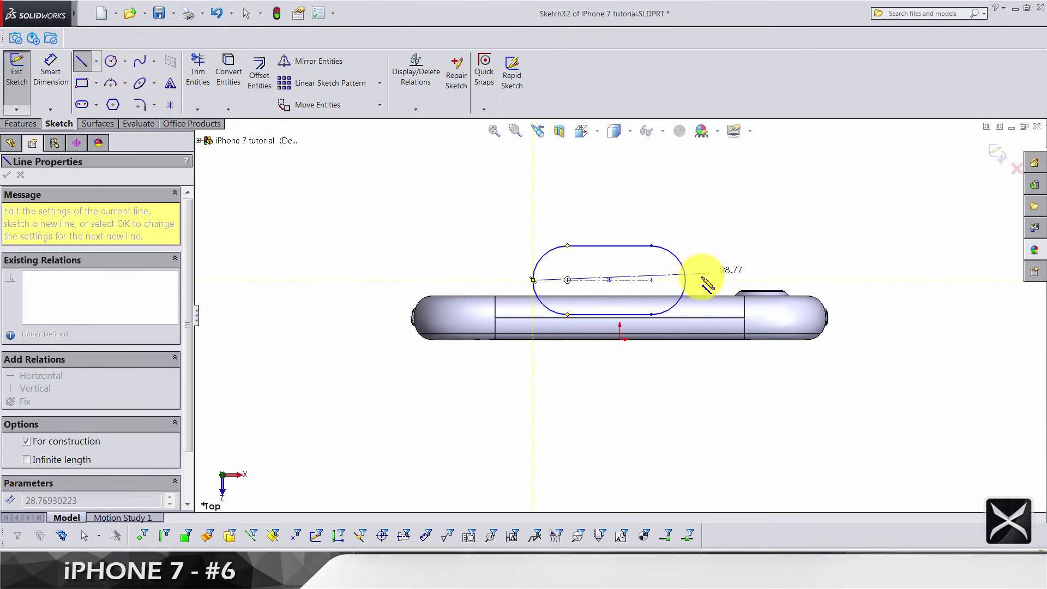
{"action": "left_click", "coordinate": [686, 278]}
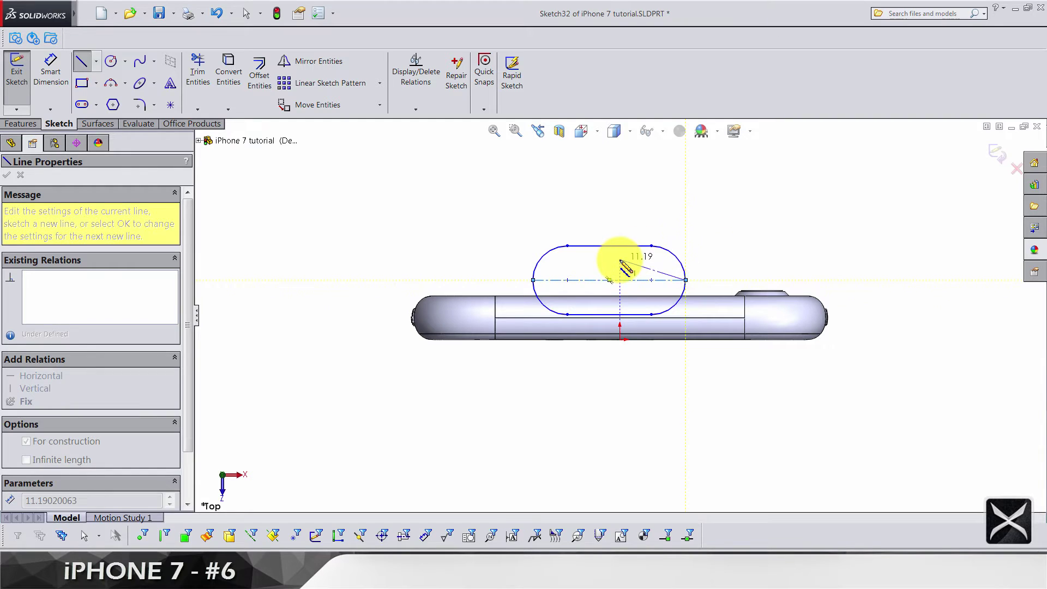
{"action": "key", "text": "Escape"}
Dimension the slot's overall length between its end points as 8.70 mm.
{"action": "left_click", "coordinate": [51, 66]}
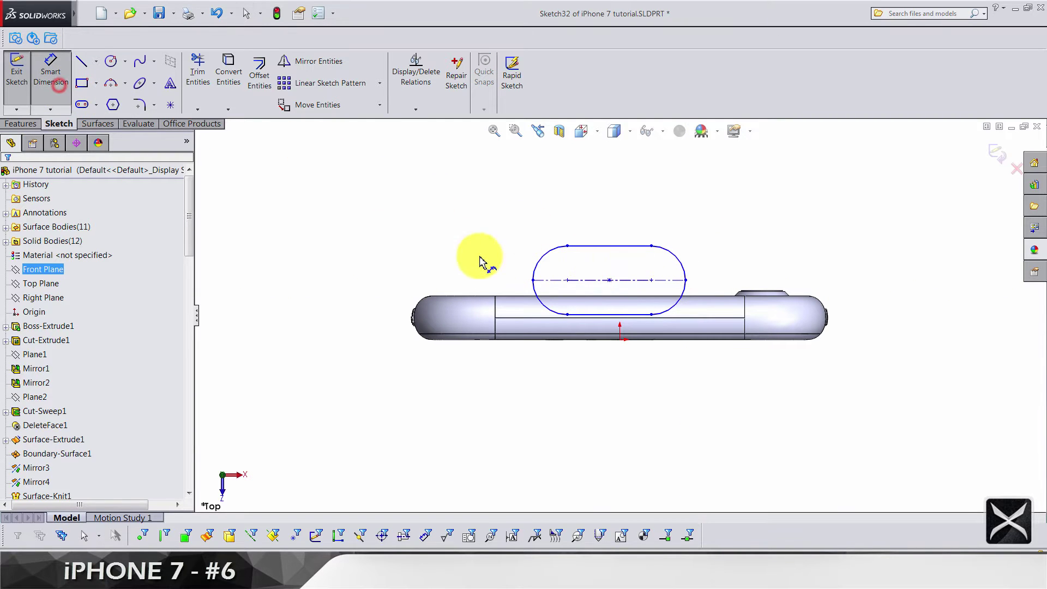
{"action": "left_click", "coordinate": [532, 280]}
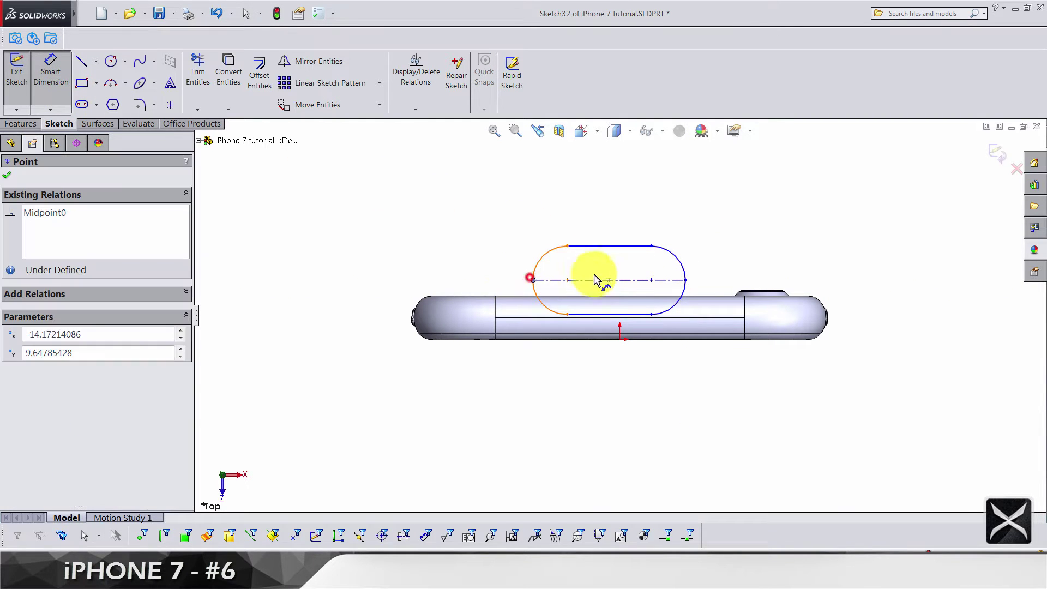
{"action": "left_click", "coordinate": [686, 281]}
{"action": "left_click", "coordinate": [608, 192]}
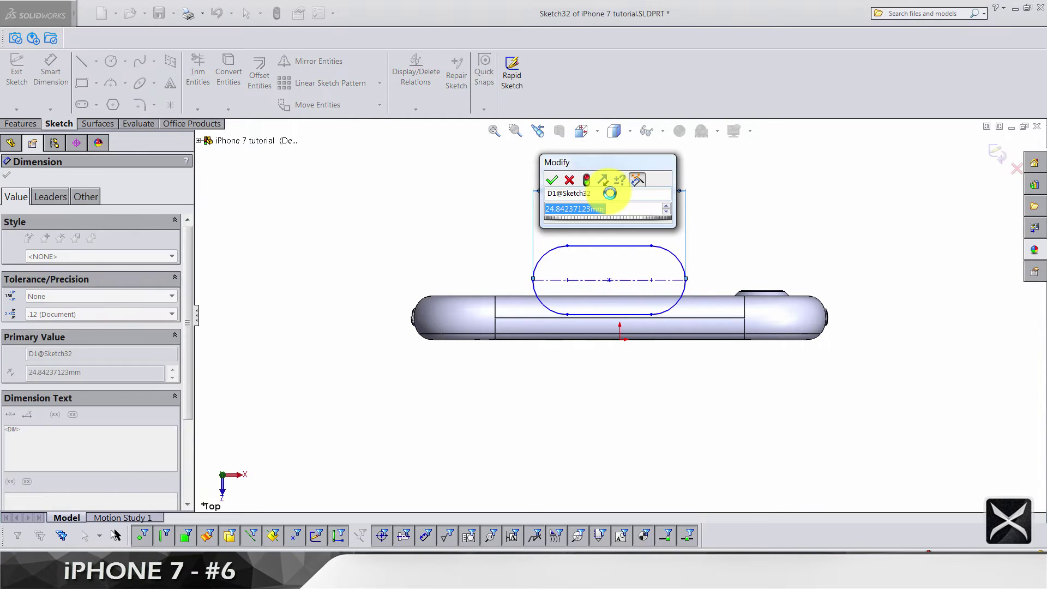
{"action": "type", "text": "8.7"}
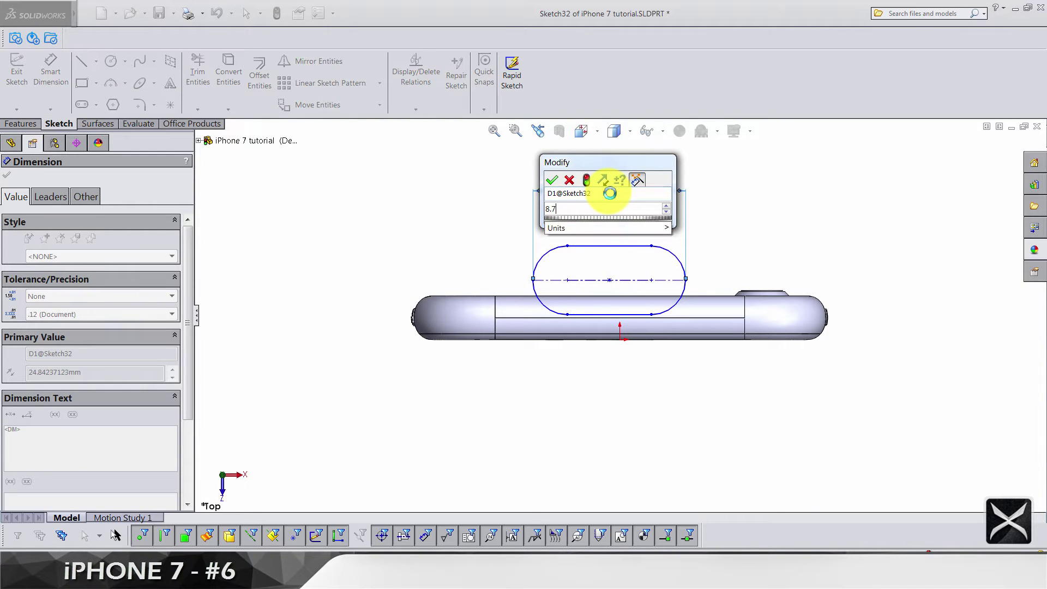
{"action": "key", "text": "Return"}
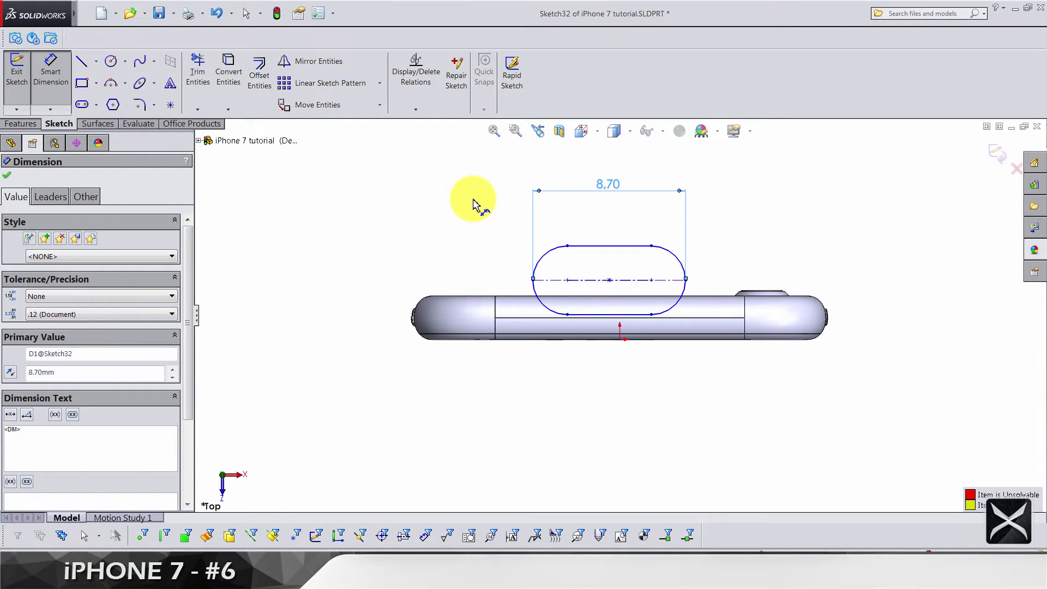
{"action": "key", "text": "Escape"}
{"action": "key", "text": "Escape"}
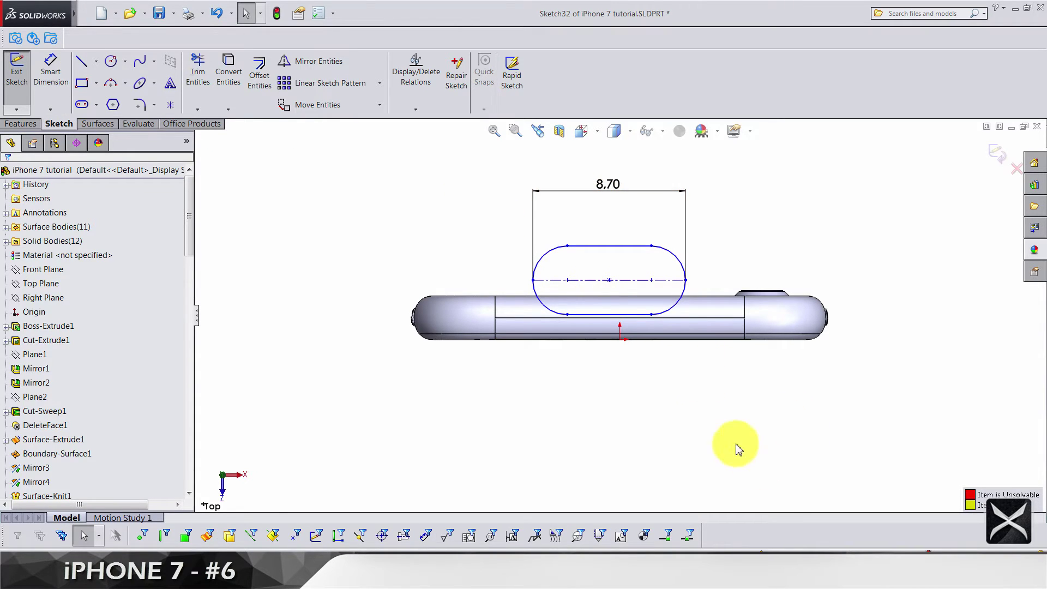
Dimension the slot's width between its two parallel sides as 2.95 mm.
{"action": "left_click", "coordinate": [59, 94]}
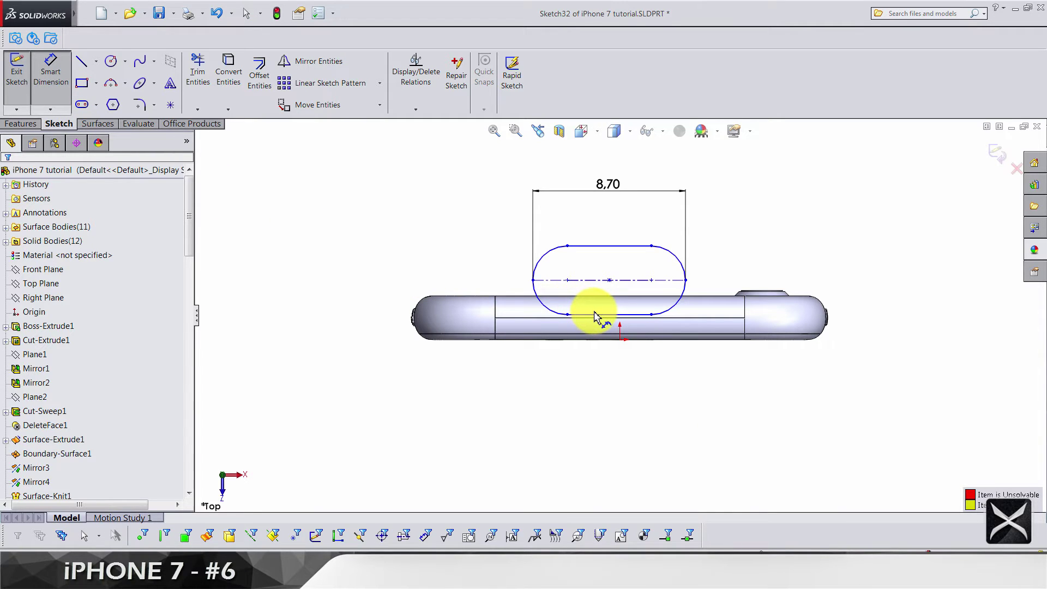
{"action": "left_click", "coordinate": [590, 246]}
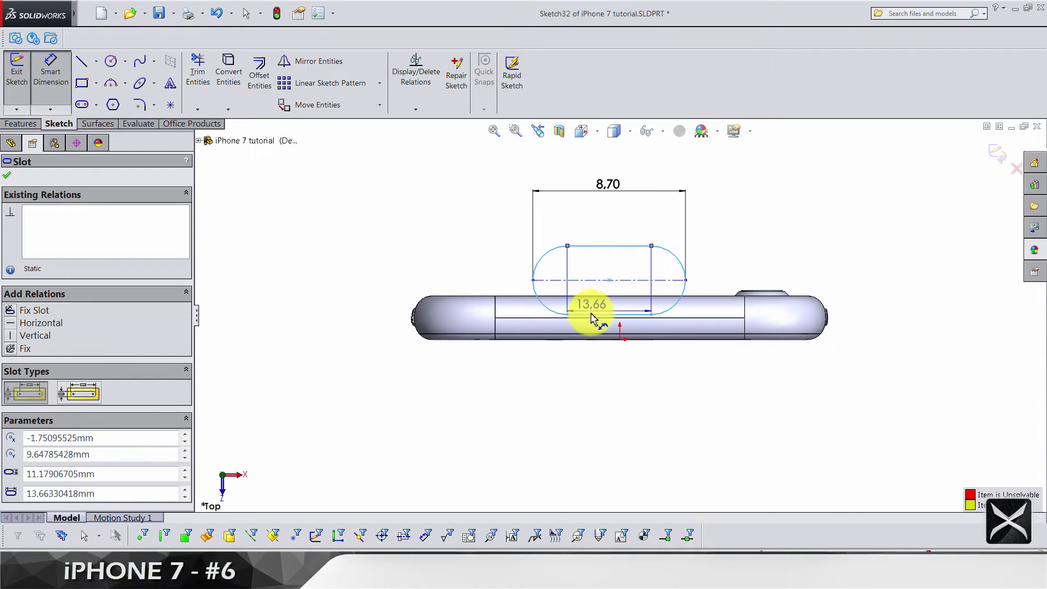
{"action": "left_click", "coordinate": [592, 315]}
{"action": "left_click", "coordinate": [346, 277]}
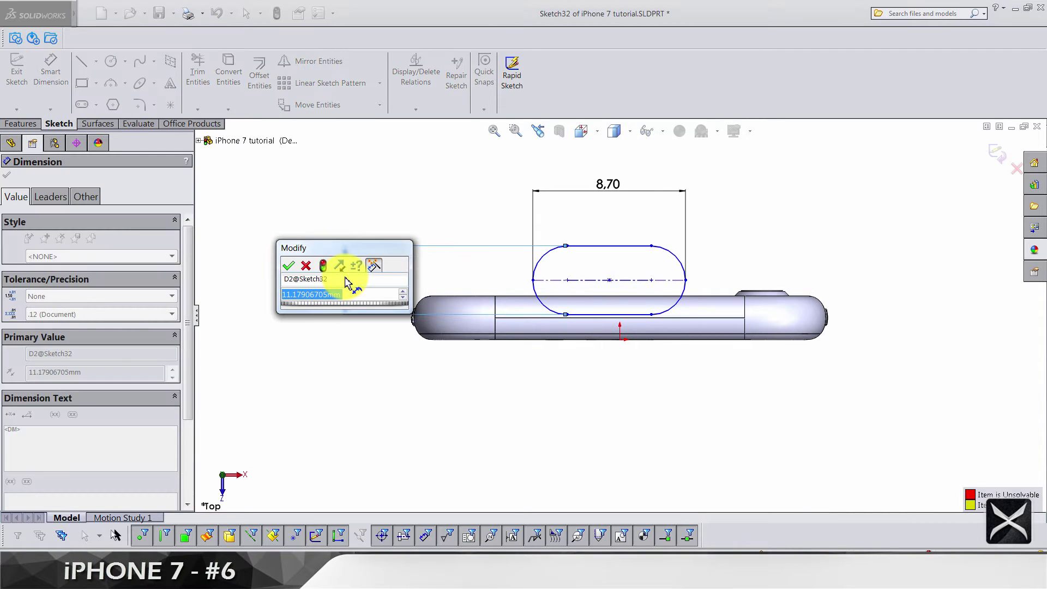
{"action": "type", "text": "2.95"}
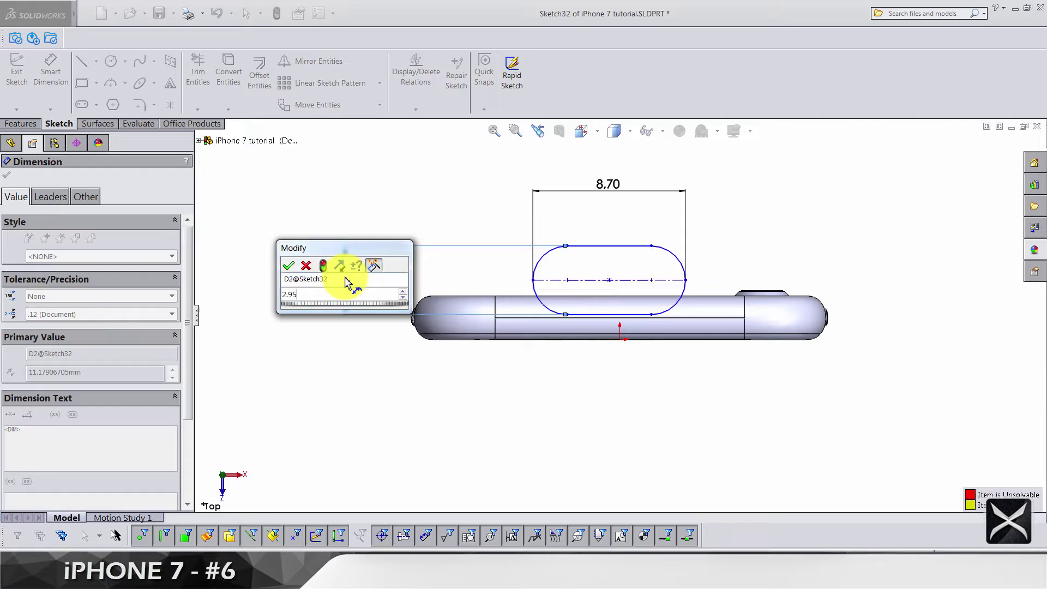
{"action": "key", "text": "Return"}
{"action": "left_click", "coordinate": [406, 224]}
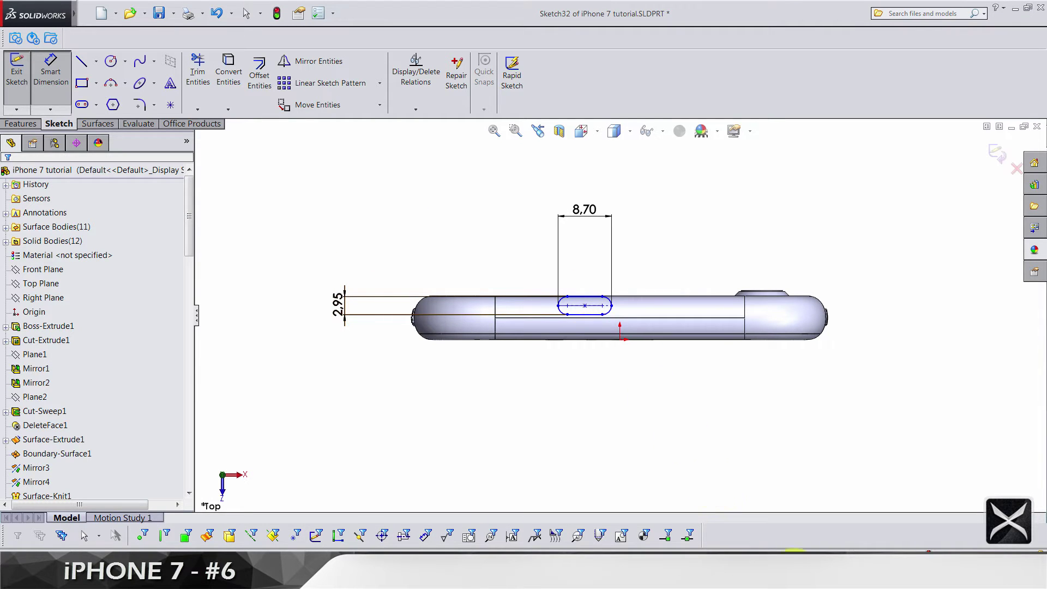
Examine the dimensioned slot up close and from below, facing the phone's bottom edge.
{"action": "scroll", "coordinate": [613, 308], "scroll_direction": "down", "scroll_amount": 3}
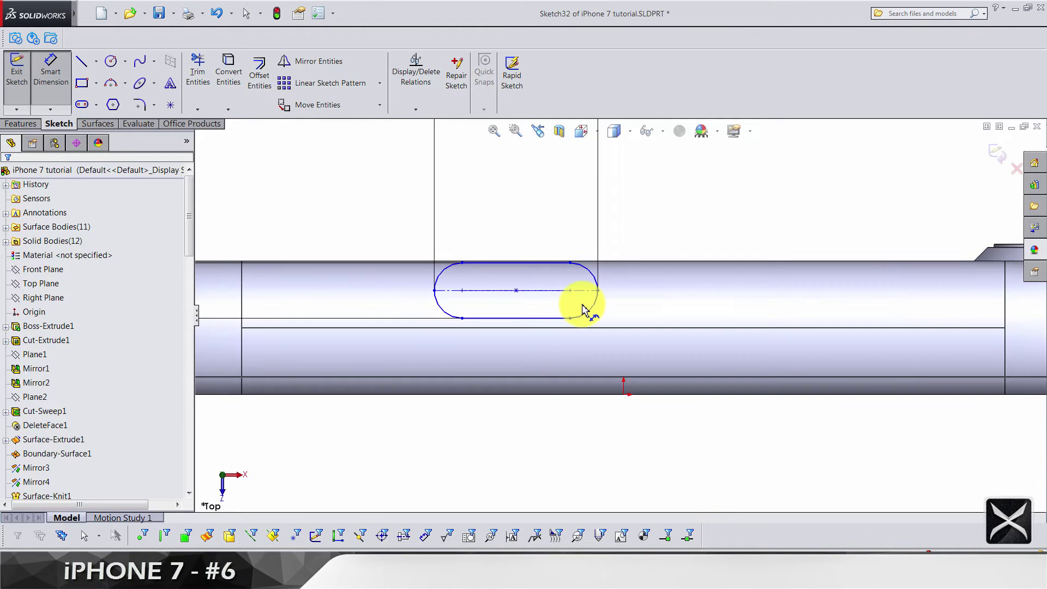
{"action": "scroll", "coordinate": [583, 309], "scroll_direction": "up", "scroll_amount": 4}
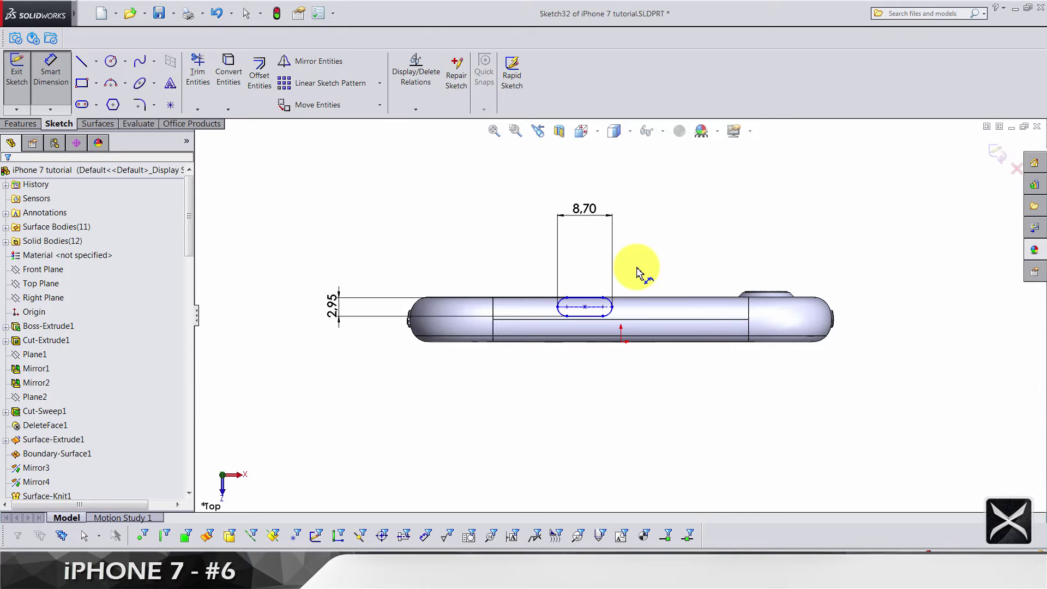
{"action": "key", "text": "Up"}
{"action": "key", "text": "Up"}
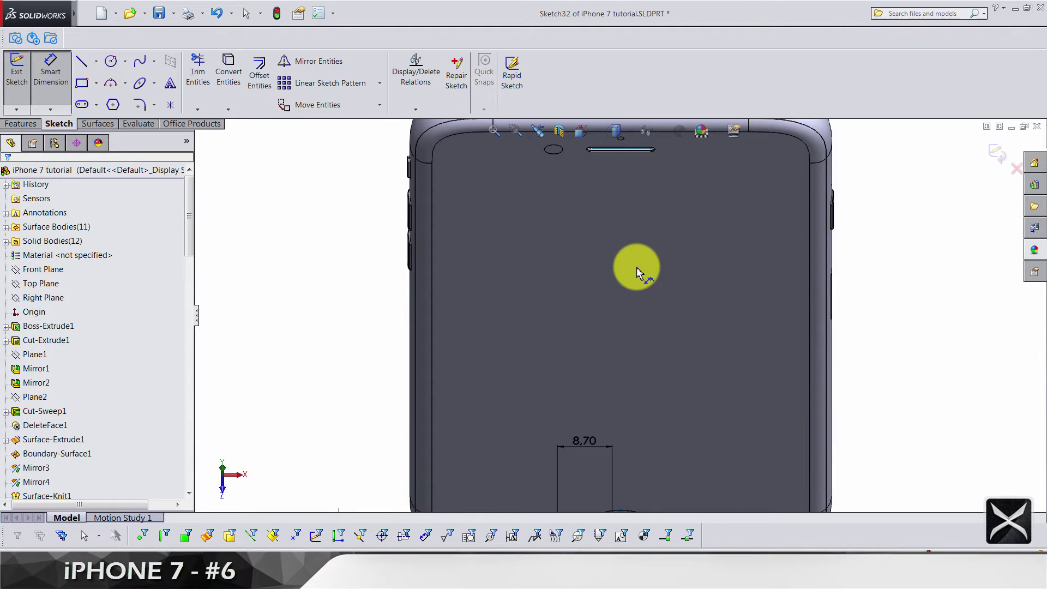
{"action": "key", "text": "Down"}
{"action": "key", "text": "Down"}
{"action": "key", "text": "shift+Up"}
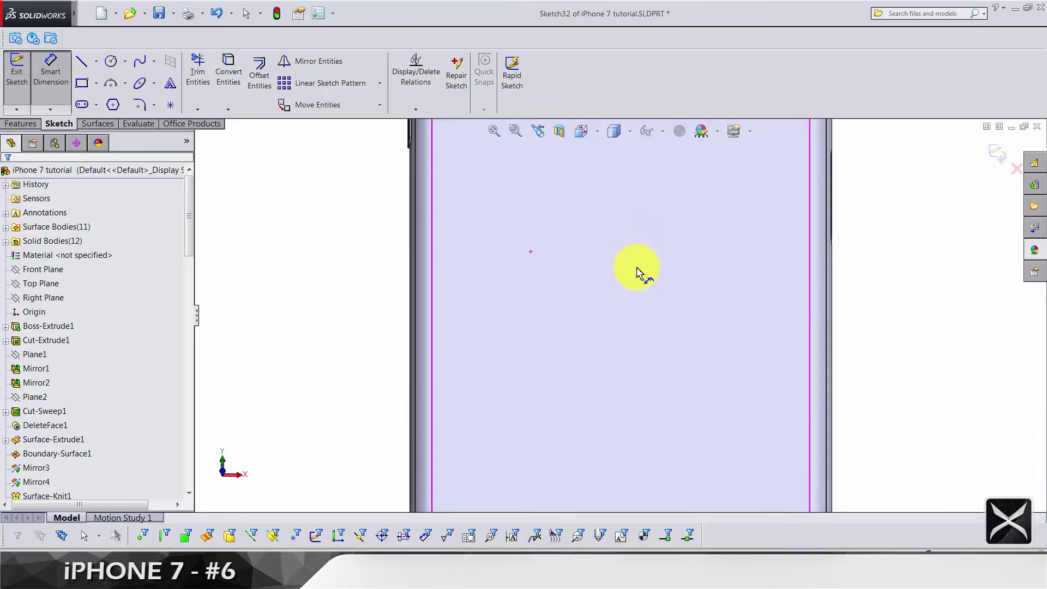
{"action": "key", "text": "shift+Down"}
{"action": "scroll", "coordinate": [589, 316], "scroll_direction": "down", "scroll_amount": 2}
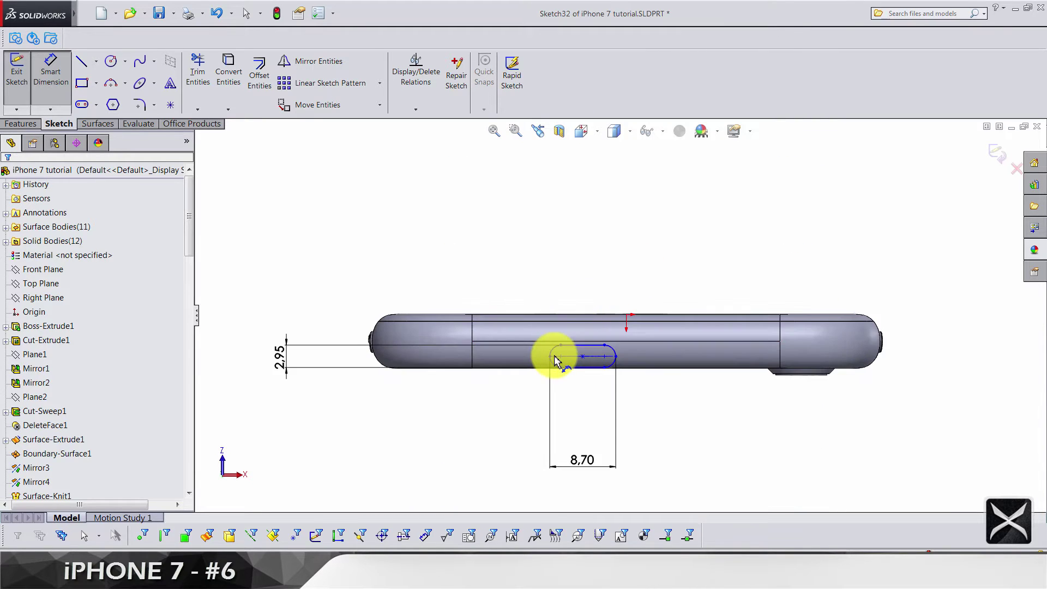
{"action": "scroll", "coordinate": [603, 426], "scroll_direction": "up", "scroll_amount": 2}
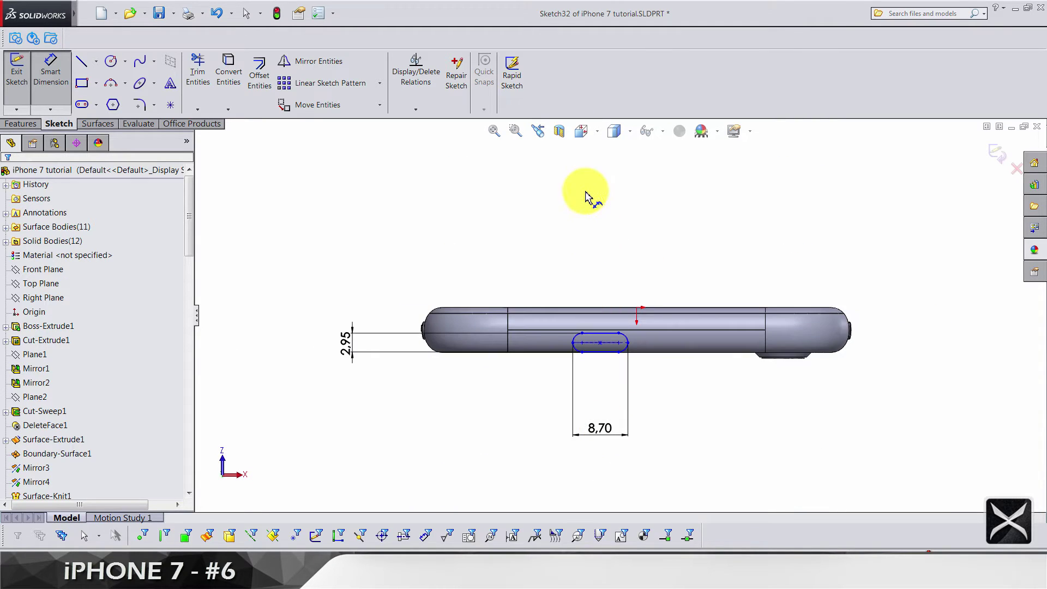
{"action": "left_click", "coordinate": [582, 134]}
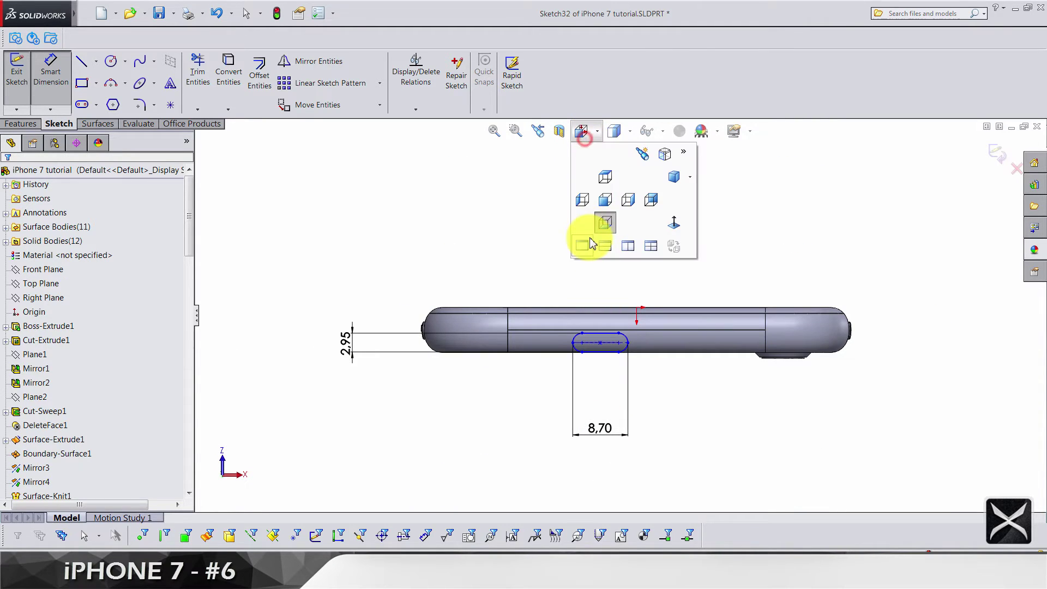
{"action": "left_click", "coordinate": [444, 227]}
Align the slot's centre point vertically with the sketch origin.
{"action": "scroll", "coordinate": [611, 349], "scroll_direction": "down", "scroll_amount": 3}
{"action": "scroll", "coordinate": [596, 364], "scroll_direction": "down", "scroll_amount": 1}
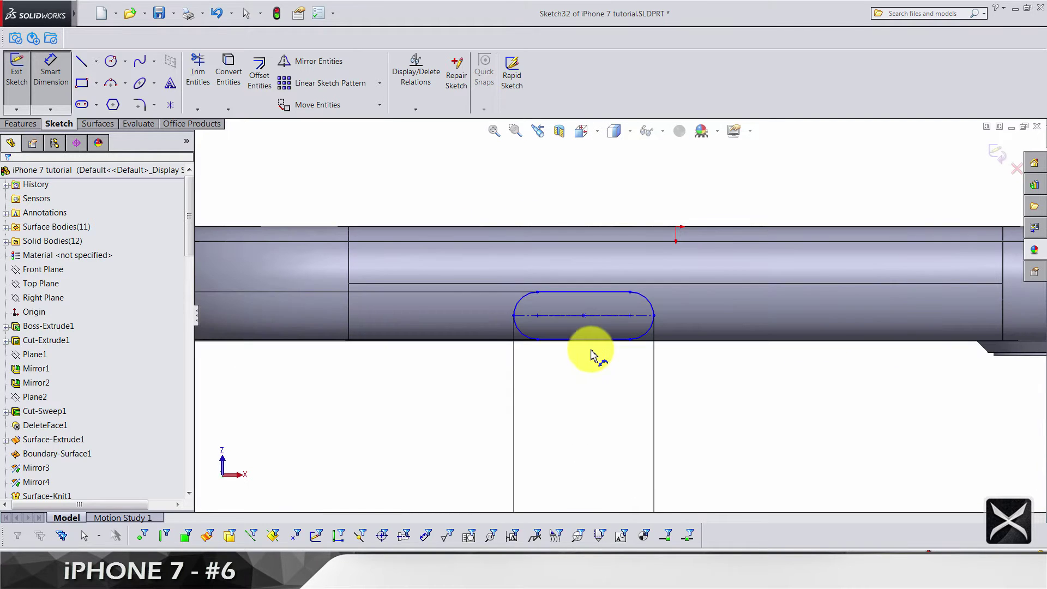
{"action": "key", "text": "Escape"}
{"action": "left_click", "coordinate": [583, 315]}
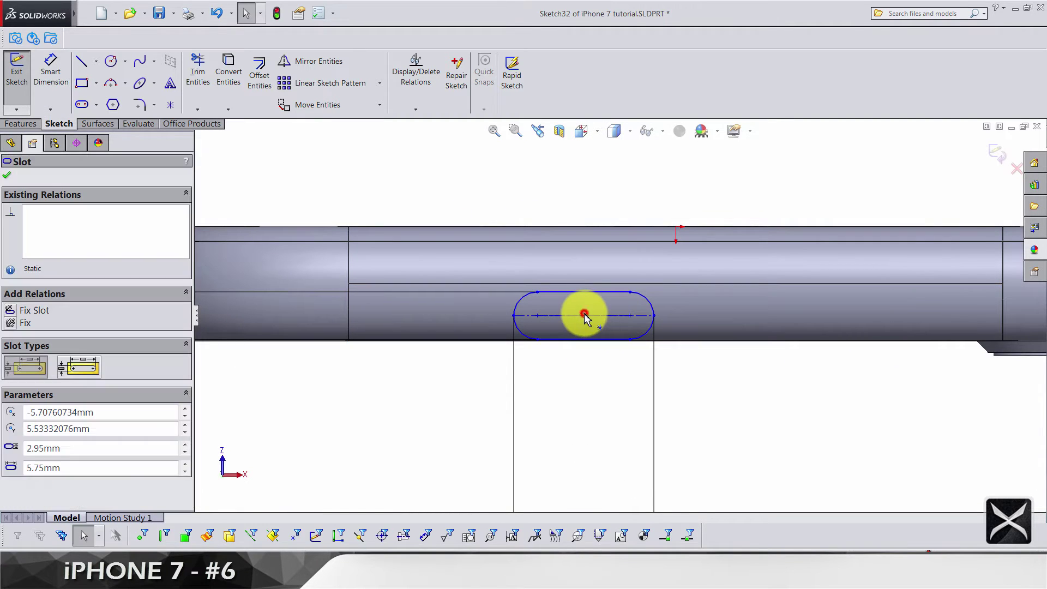
{"action": "left_click", "coordinate": [676, 227], "text": "ctrl"}
{"action": "left_click", "coordinate": [726, 170]}
{"action": "scroll", "coordinate": [612, 290], "scroll_direction": "up", "scroll_amount": 3}
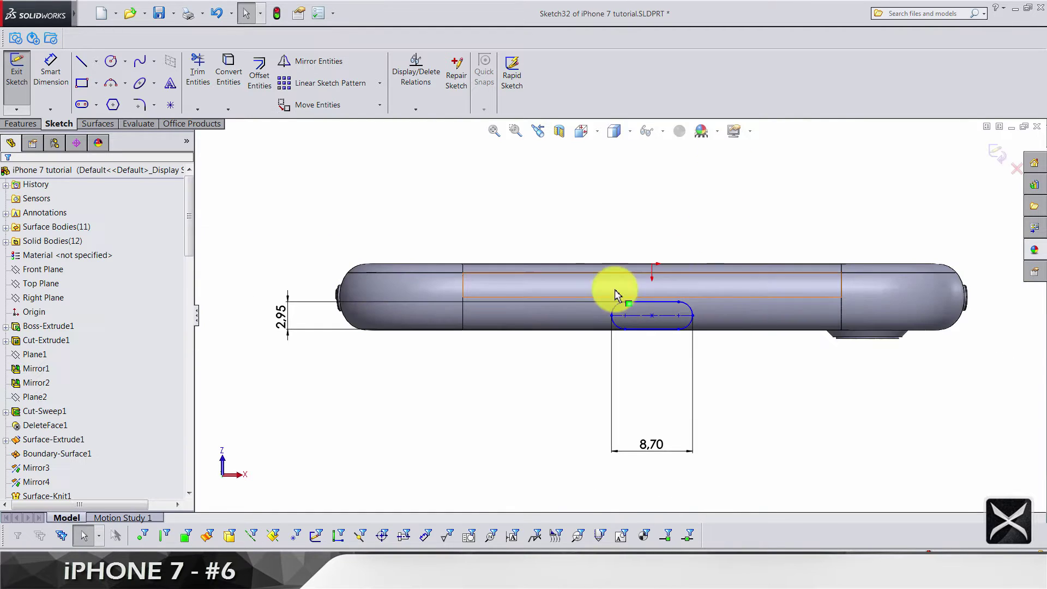
Dimension the slot's centreline 3.39 mm from the phone's front face edge and close the sketch.
{"action": "left_click", "coordinate": [52, 87]}
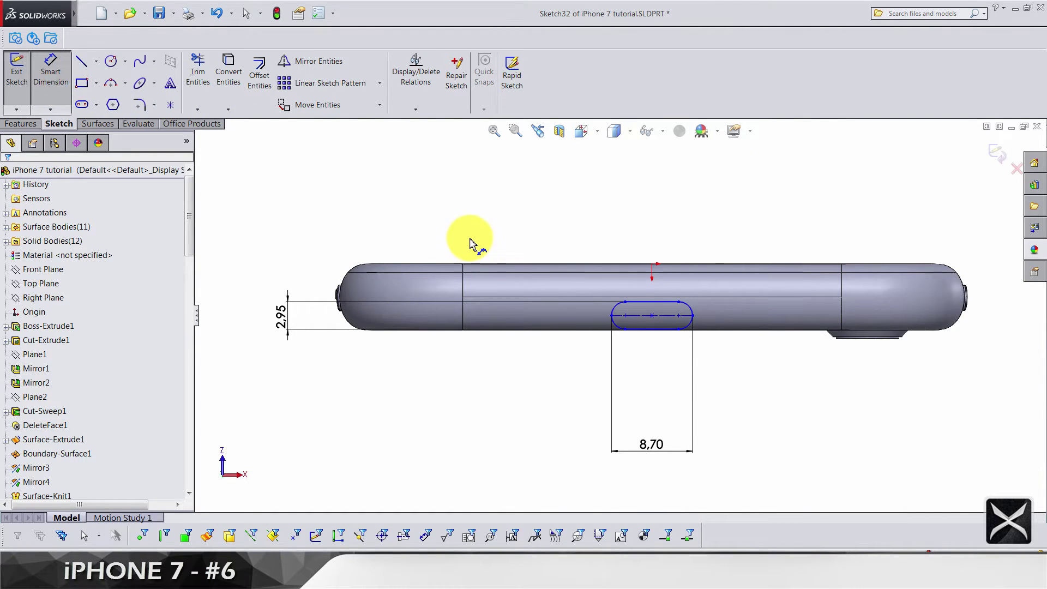
{"action": "scroll", "coordinate": [469, 234], "scroll_direction": "down", "scroll_amount": 2}
{"action": "left_click", "coordinate": [722, 357]}
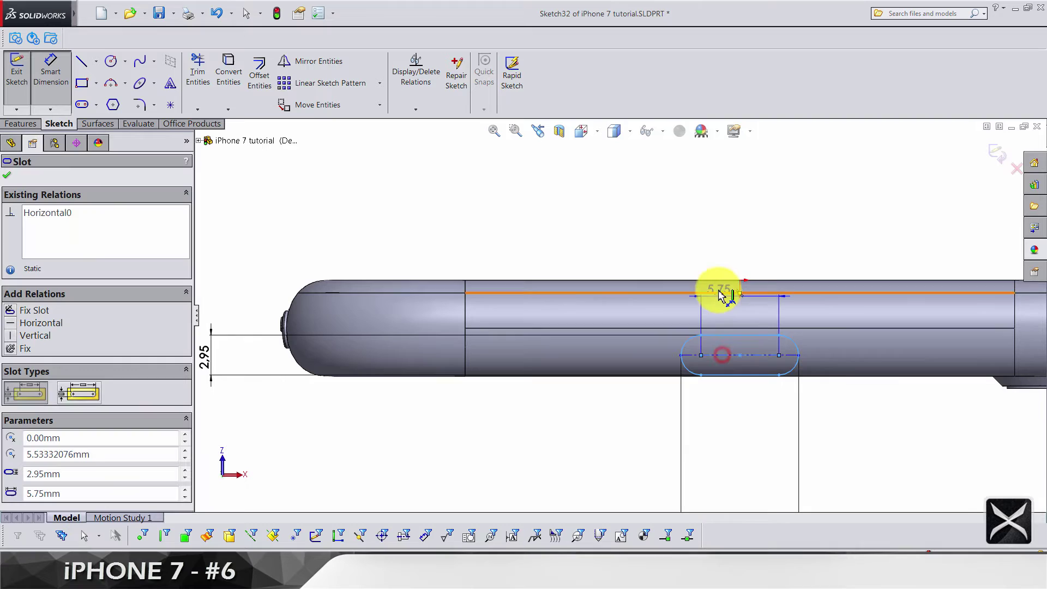
{"action": "left_click", "coordinate": [717, 279]}
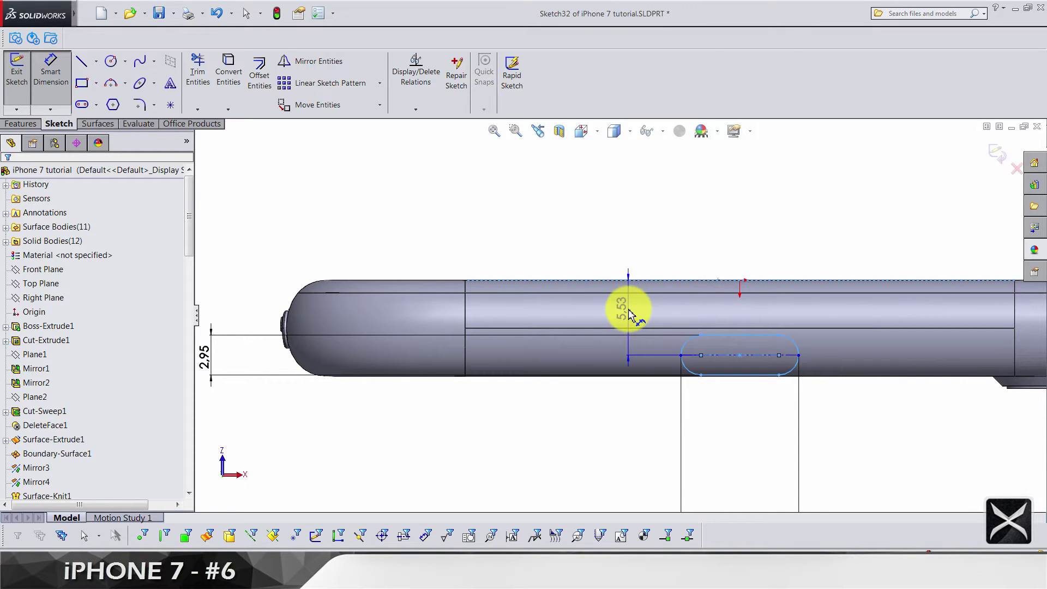
{"action": "left_click", "coordinate": [630, 313]}
{"action": "type", "text": "3."}
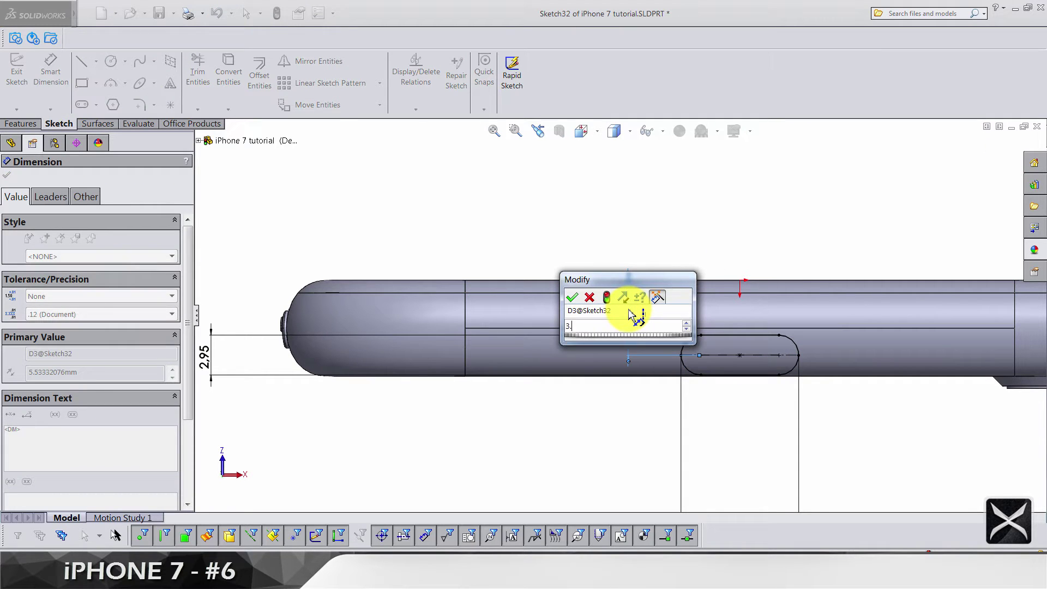
{"action": "type", "text": "39"}
{"action": "key", "text": "Return"}
{"action": "left_click", "coordinate": [671, 225]}
{"action": "scroll", "coordinate": [669, 234], "scroll_direction": "up", "scroll_amount": 4}
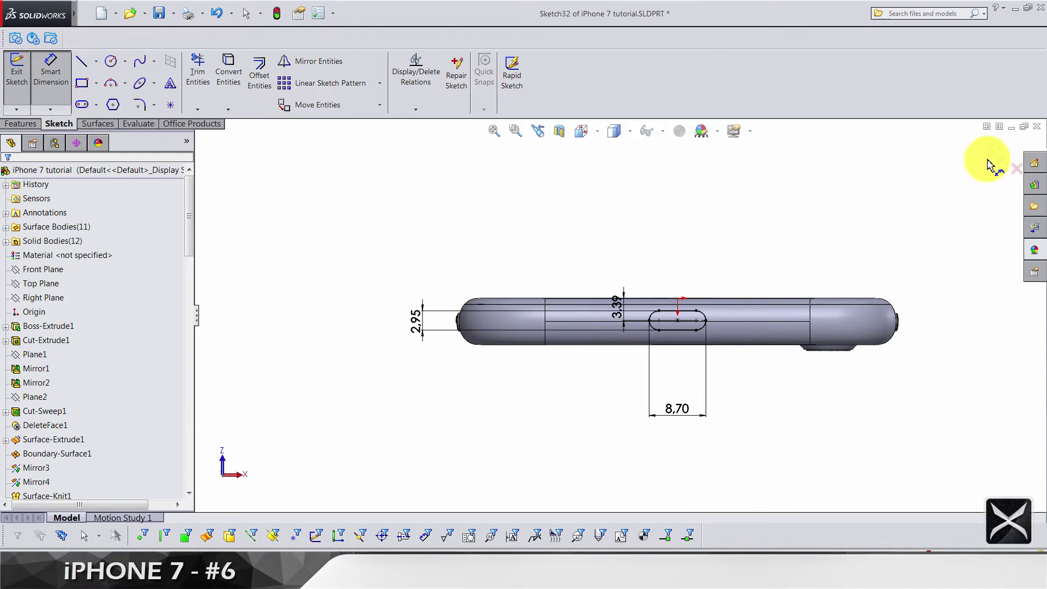
{"action": "middle_click_drag", "start_coordinate": [990, 163], "coordinate": [254, 179]}
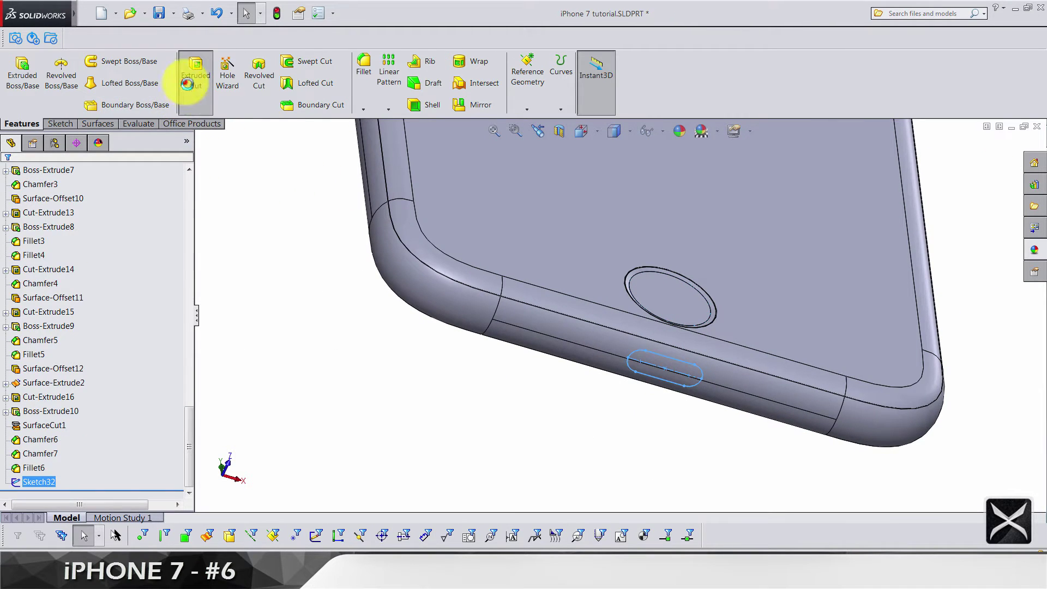
Cut-extrude the slot 10 mm blind into the phone in the reversed direction, limiting the feature scope to the outer housing body.
{"action": "left_click", "coordinate": [188, 77]}
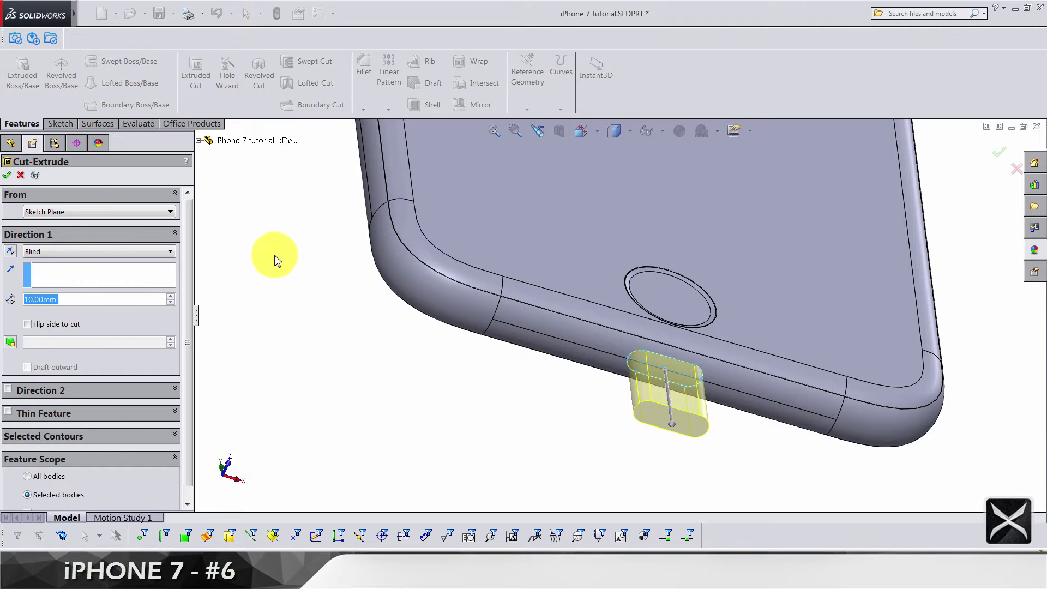
{"action": "left_click", "coordinate": [42, 271]}
{"action": "middle_click_drag", "start_coordinate": [665, 327], "coordinate": [592, 314]}
{"action": "scroll", "coordinate": [169, 431], "scroll_direction": "down", "scroll_amount": 1}
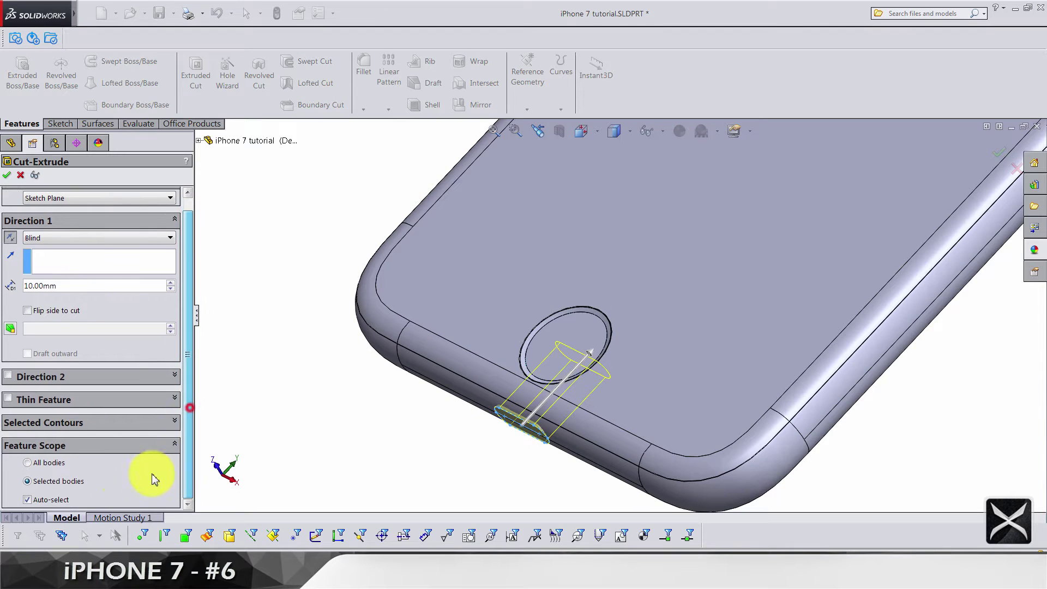
{"action": "left_click", "coordinate": [58, 498]}
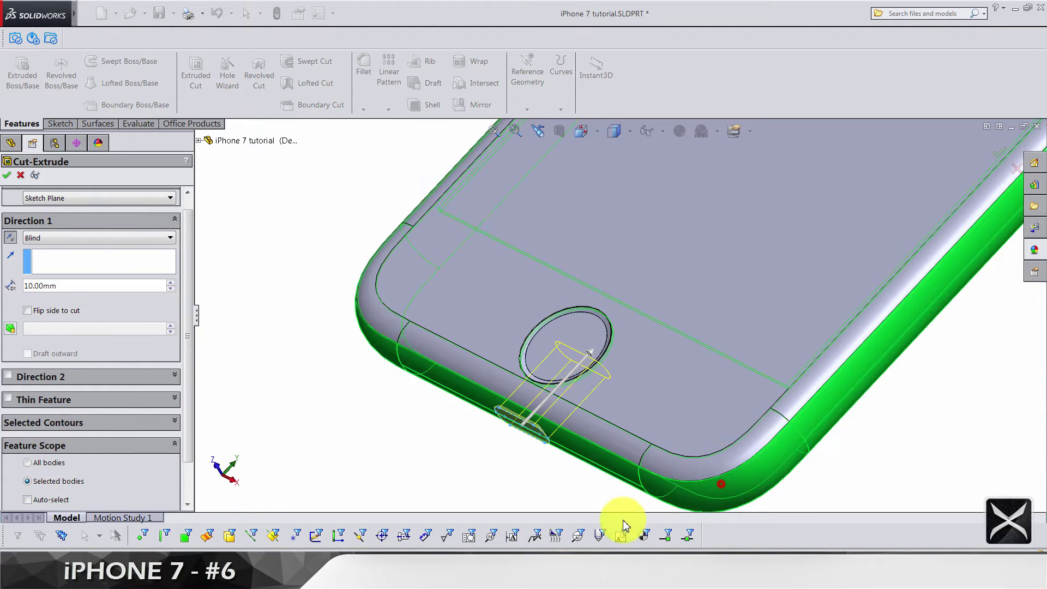
{"action": "middle_click_drag", "start_coordinate": [472, 482], "coordinate": [548, 430]}
{"action": "key", "text": "Return"}
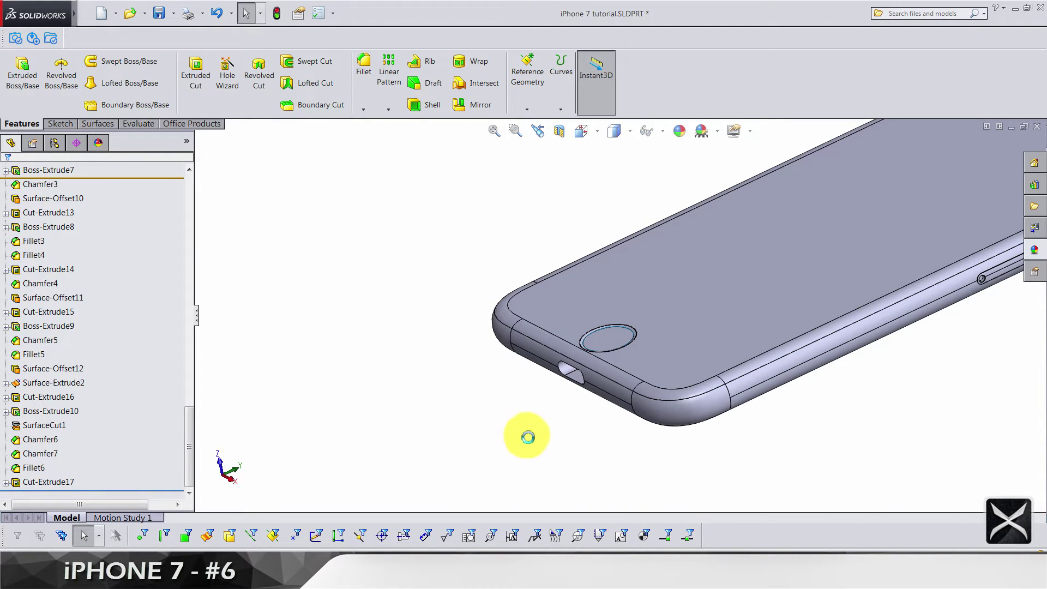
Start a new sketch on the flat inner end face of the port cut.
{"action": "scroll", "coordinate": [561, 398], "scroll_direction": "down", "scroll_amount": 2}
{"action": "middle_click_drag", "start_coordinate": [648, 284], "coordinate": [588, 337]}
{"action": "left_click", "coordinate": [587, 335]}
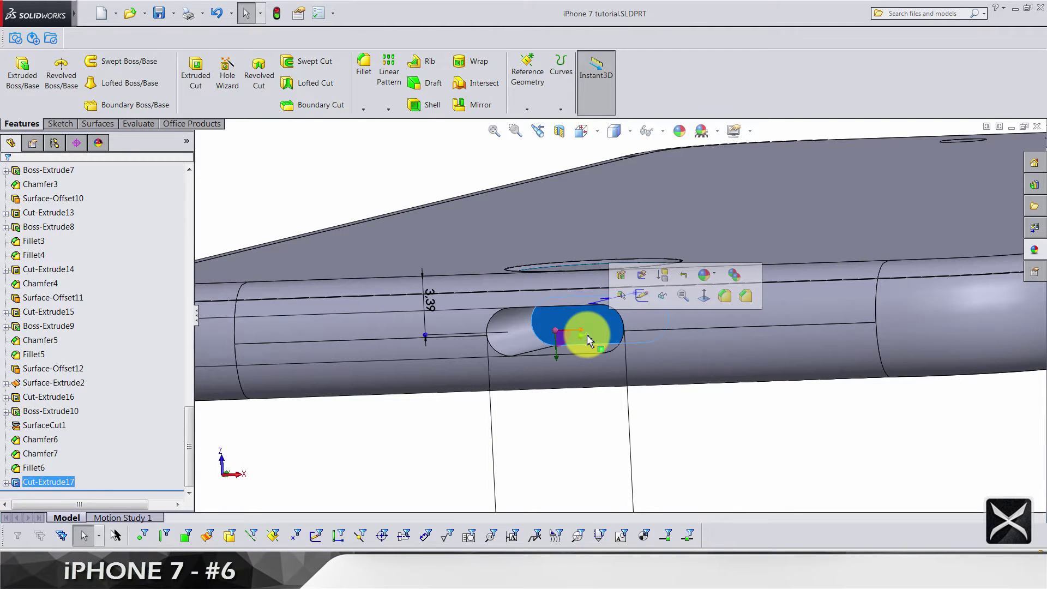
{"action": "left_click", "coordinate": [642, 298]}
{"action": "key", "text": "ctrl+2"}
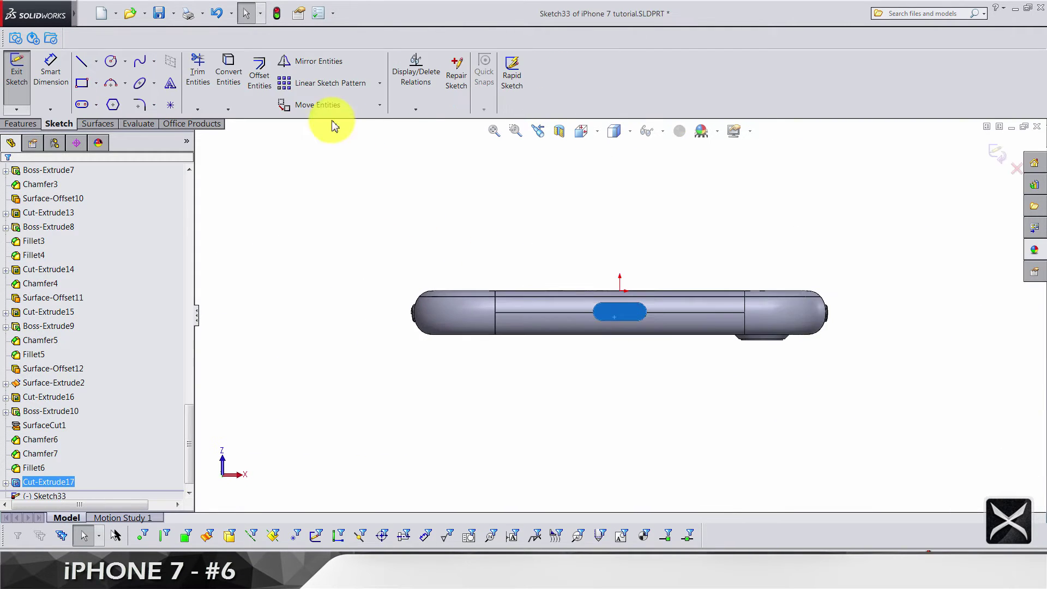
Offset the port floor's outline inward by 0.02 mm using the reversed direction, then close the sketch.
{"action": "left_click", "coordinate": [260, 76]}
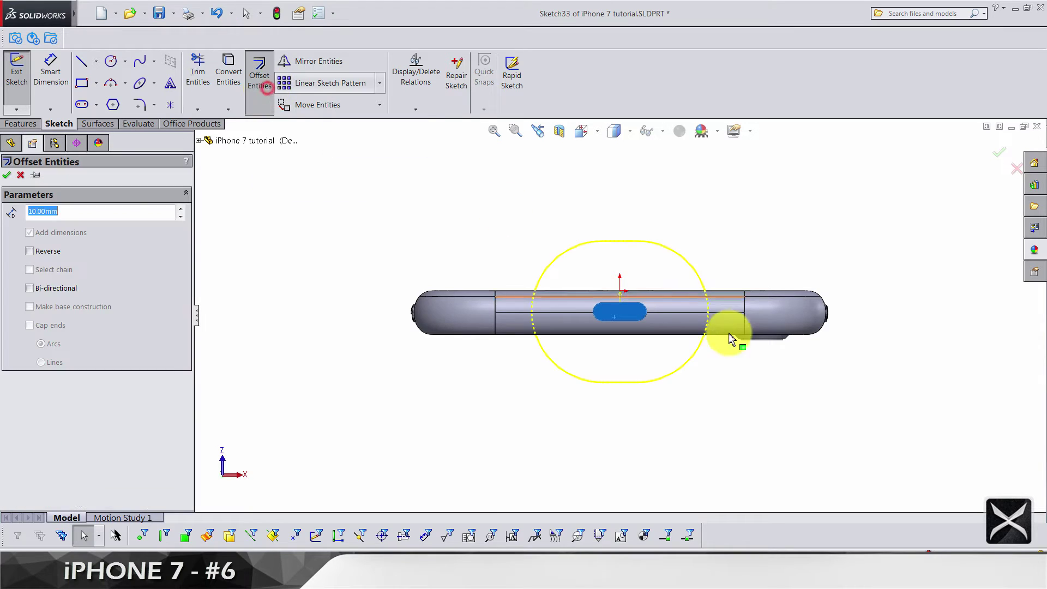
{"action": "scroll", "coordinate": [709, 353], "scroll_direction": "up", "scroll_amount": 2}
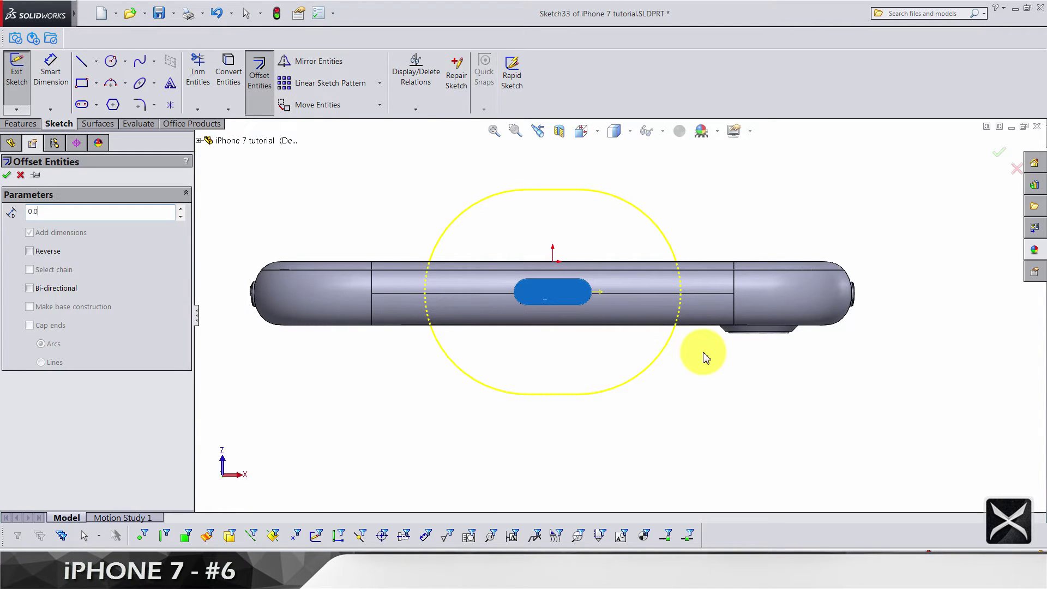
{"action": "key", "text": "Return"}
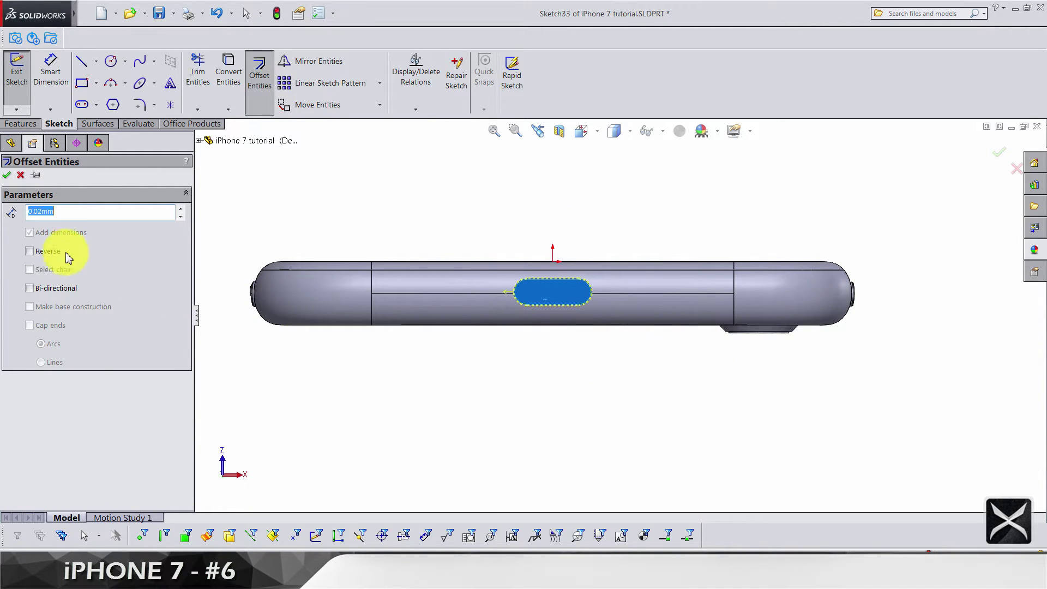
{"action": "left_click", "coordinate": [49, 251]}
{"action": "scroll", "coordinate": [535, 293], "scroll_direction": "down", "scroll_amount": 6}
{"action": "left_click", "coordinate": [585, 289]}
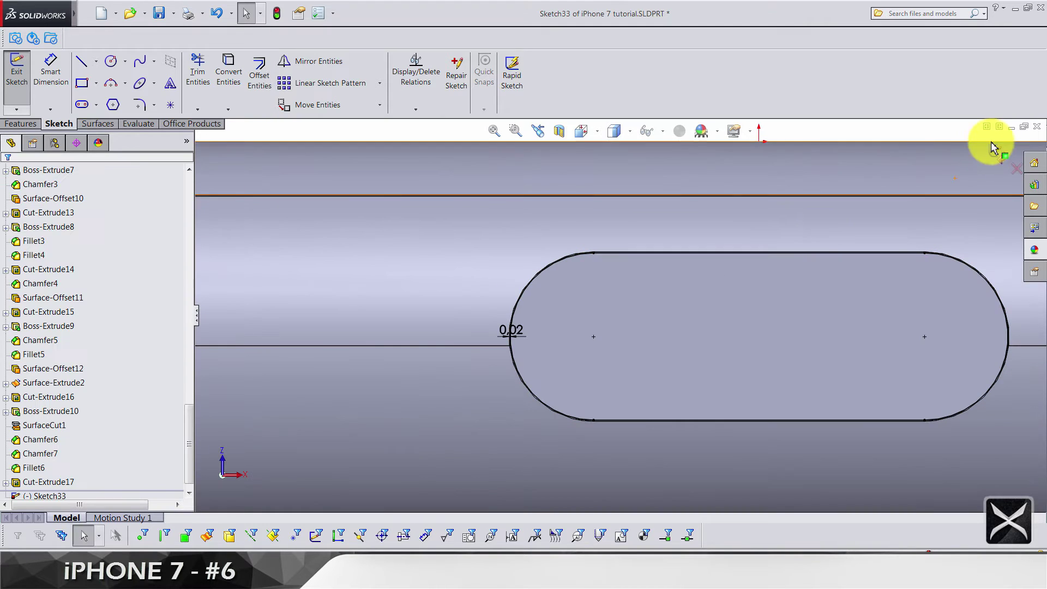
{"action": "left_click", "coordinate": [991, 140]}
{"action": "middle_click_drag", "start_coordinate": [703, 218], "coordinate": [695, 199]}
{"action": "scroll", "coordinate": [697, 200], "scroll_direction": "down", "scroll_amount": 3}
{"action": "key", "text": "ctrl+b"}
Extrude the offset slot outline as a surface 12 mm outward through the port opening.
{"action": "left_click", "coordinate": [97, 124]}
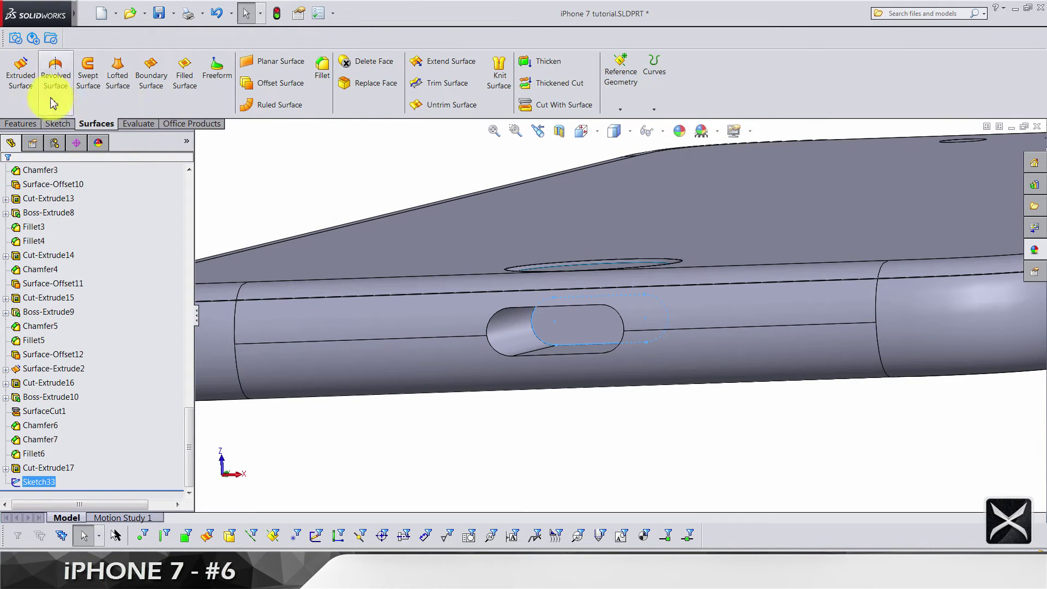
{"action": "left_click", "coordinate": [19, 83]}
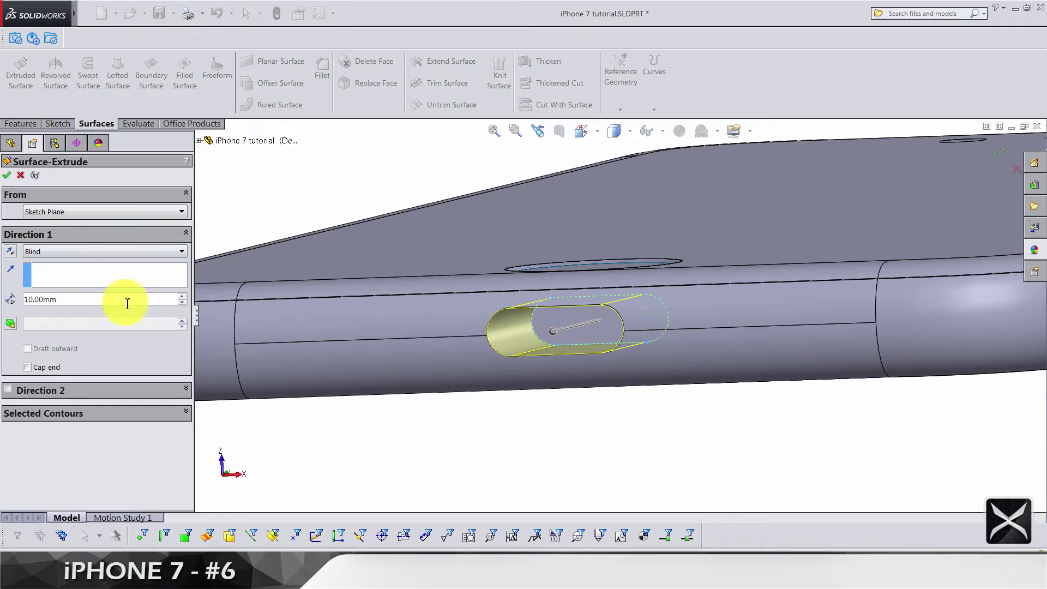
{"action": "type", "text": "12"}
{"action": "key", "text": "Return"}
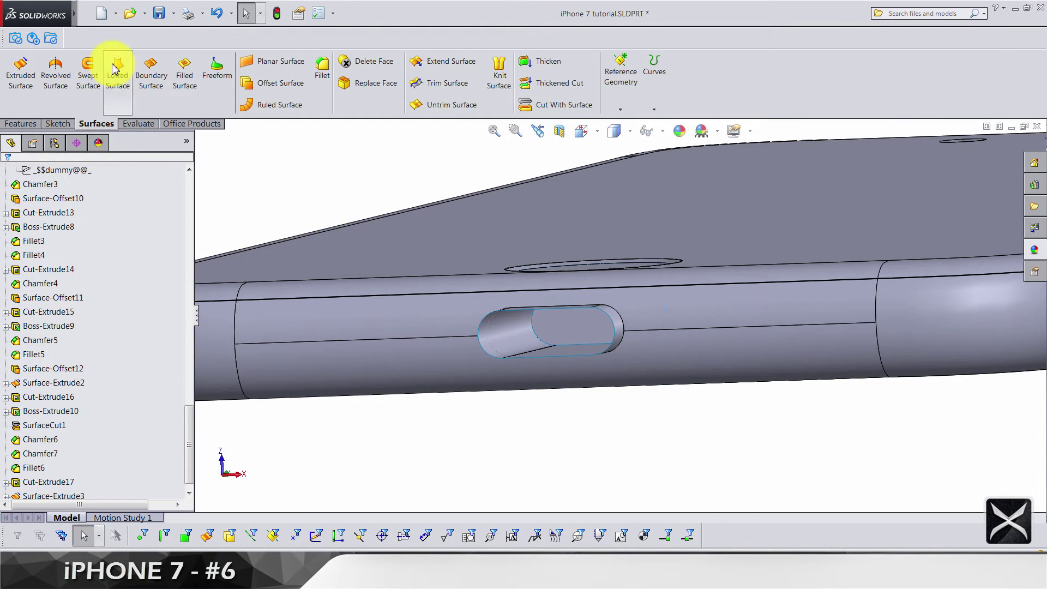
Start a new sketch on the Right Plane, seen from the right view.
{"action": "scroll", "coordinate": [109, 297], "scroll_direction": "up", "scroll_amount": 20}
{"action": "left_click", "coordinate": [220, 198]}
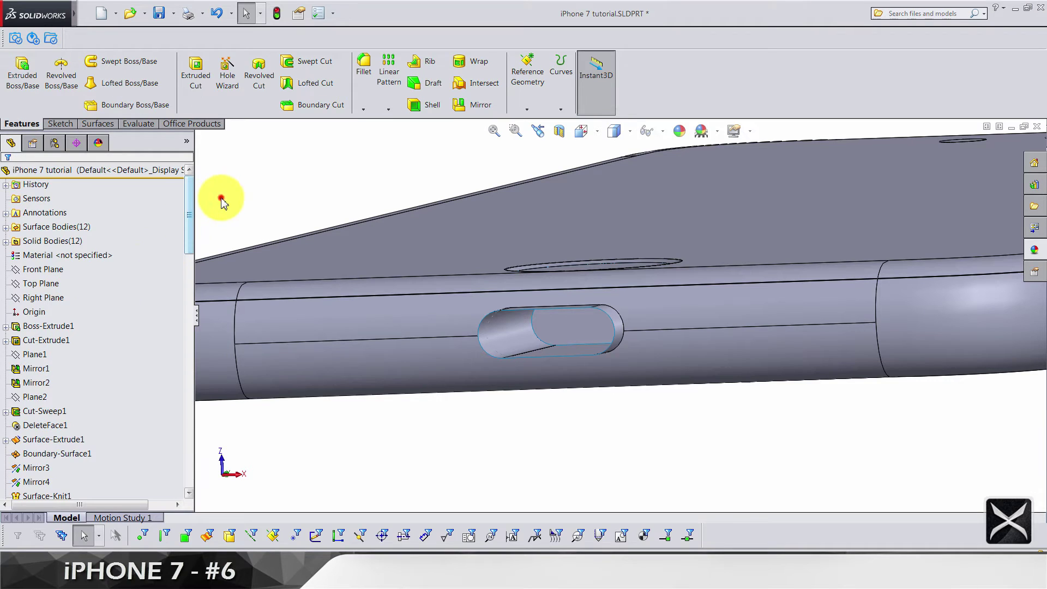
{"action": "left_click", "coordinate": [54, 298]}
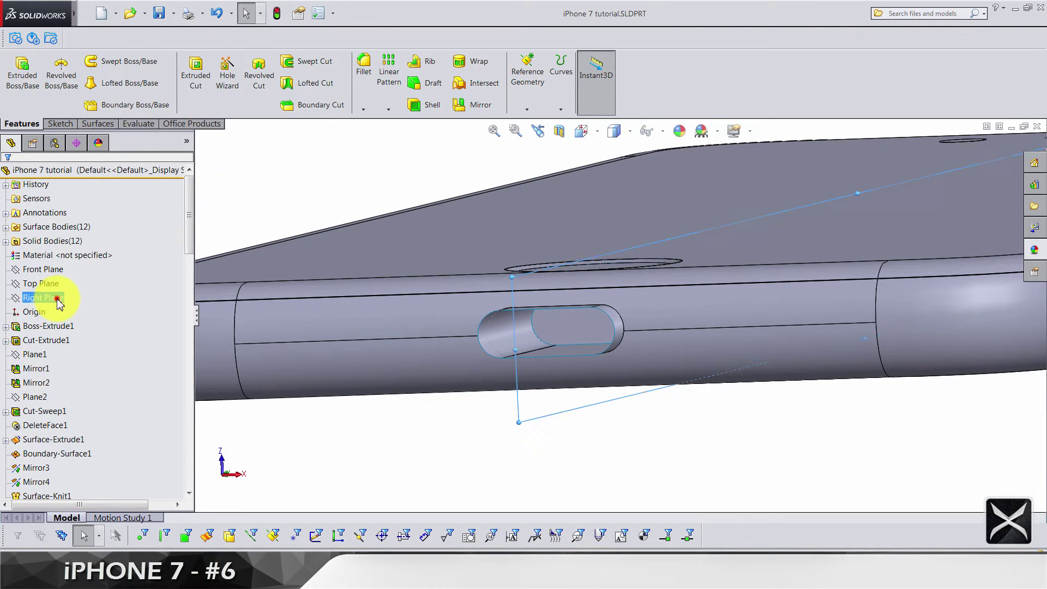
{"action": "left_click", "coordinate": [67, 279]}
{"action": "left_click", "coordinate": [311, 250]}
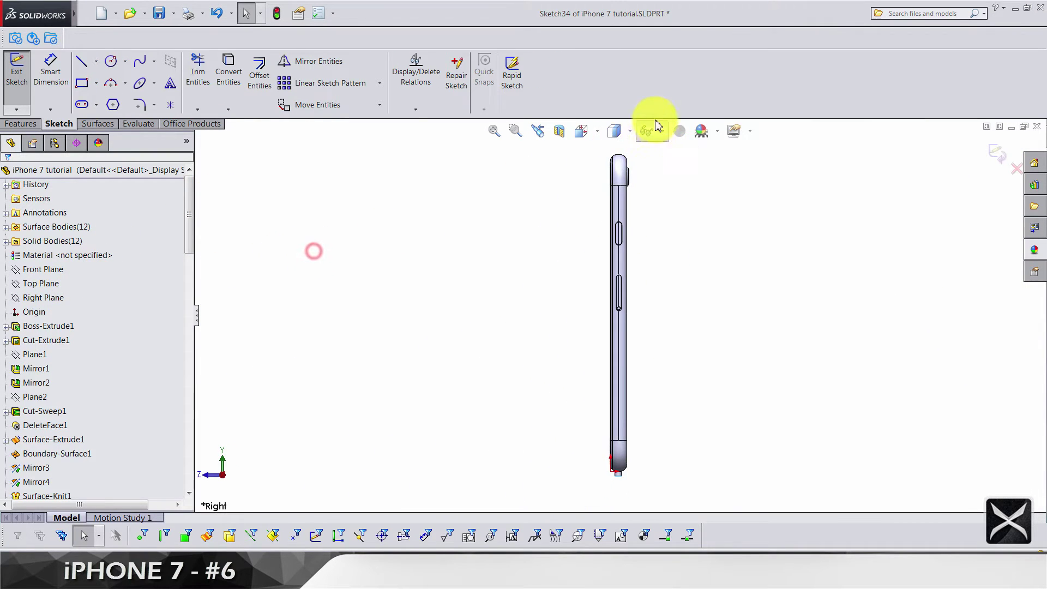
{"action": "left_click", "coordinate": [596, 130]}
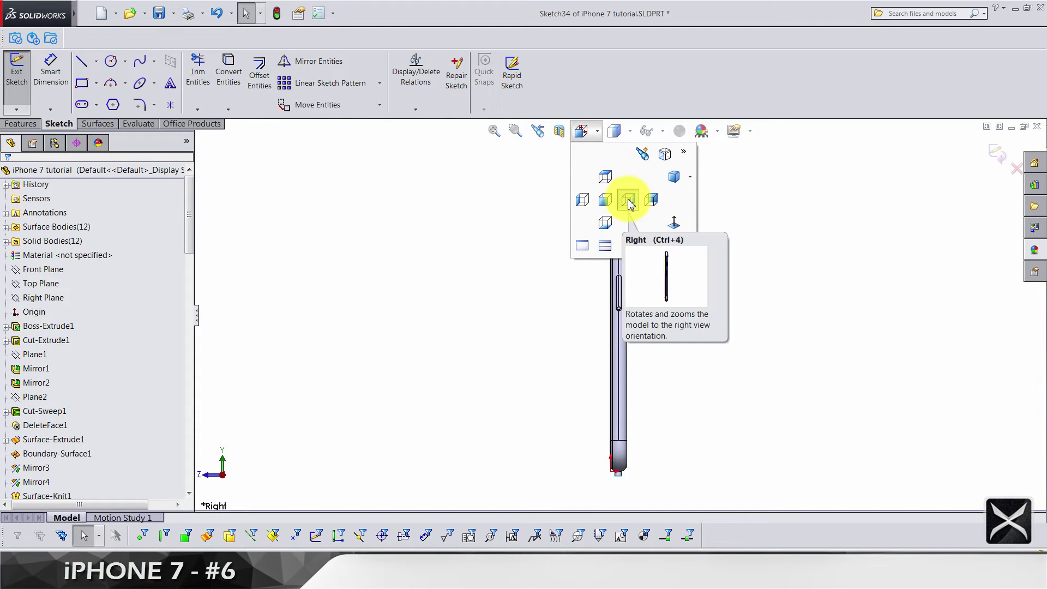
{"action": "left_click", "coordinate": [392, 280]}
Convert the curved edge across the phone's bottom side, where the straight section meets the corner, into sketch entities.
{"action": "scroll", "coordinate": [614, 385], "scroll_direction": "down", "scroll_amount": 3}
{"action": "scroll", "coordinate": [611, 341], "scroll_direction": "down", "scroll_amount": 8}
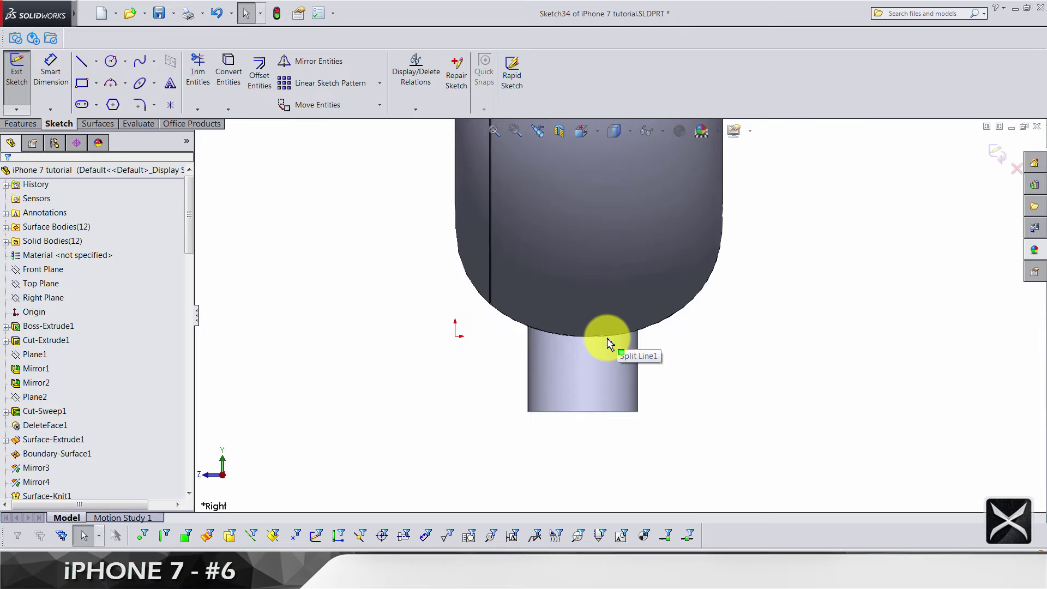
{"action": "scroll", "coordinate": [577, 367], "scroll_direction": "down", "scroll_amount": 2}
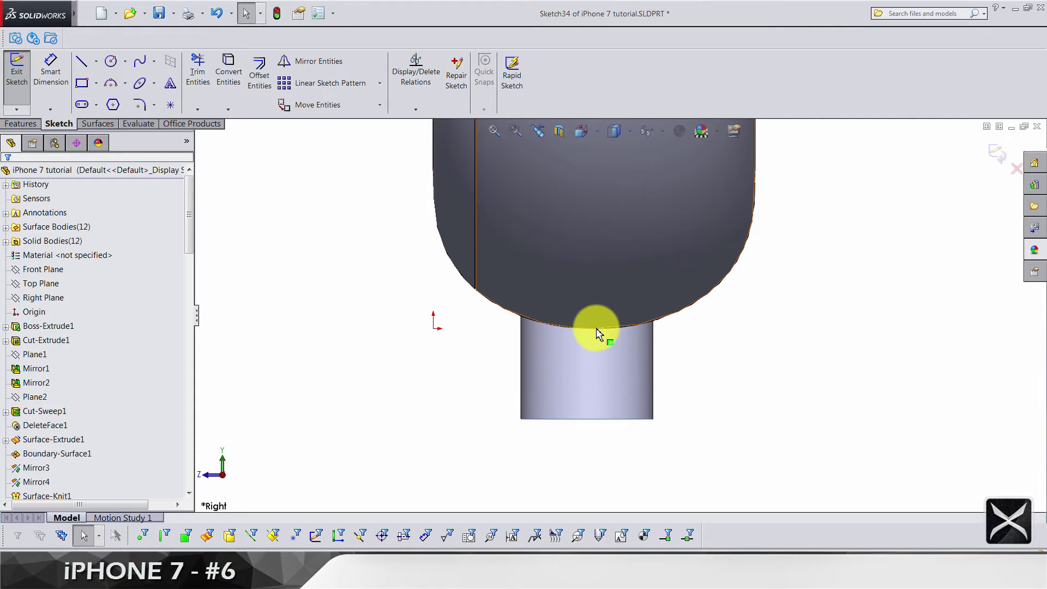
{"action": "middle_click_drag", "start_coordinate": [597, 334], "coordinate": [677, 327]}
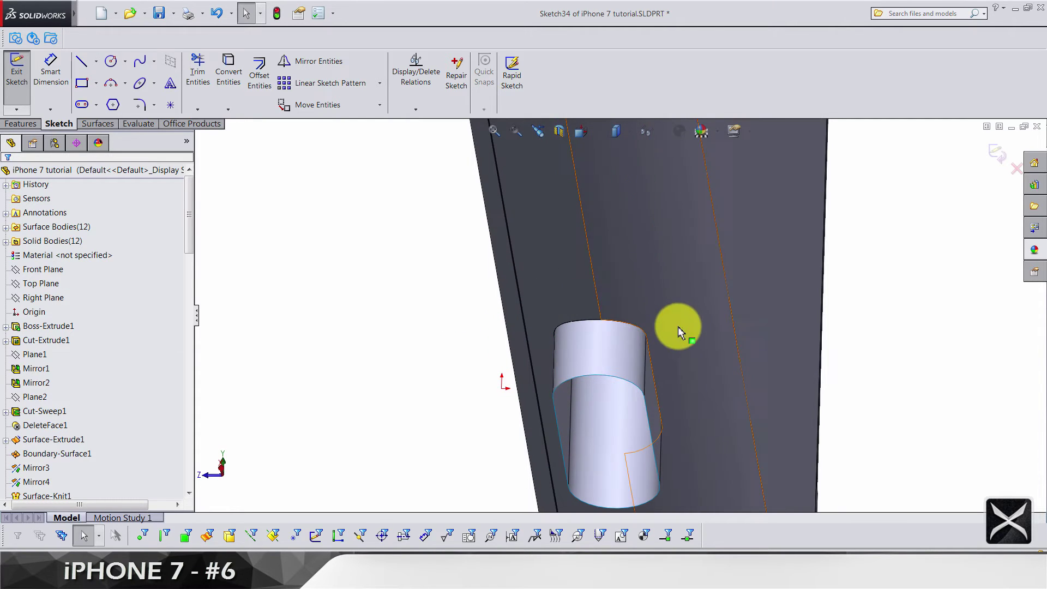
{"action": "left_click", "coordinate": [681, 326]}
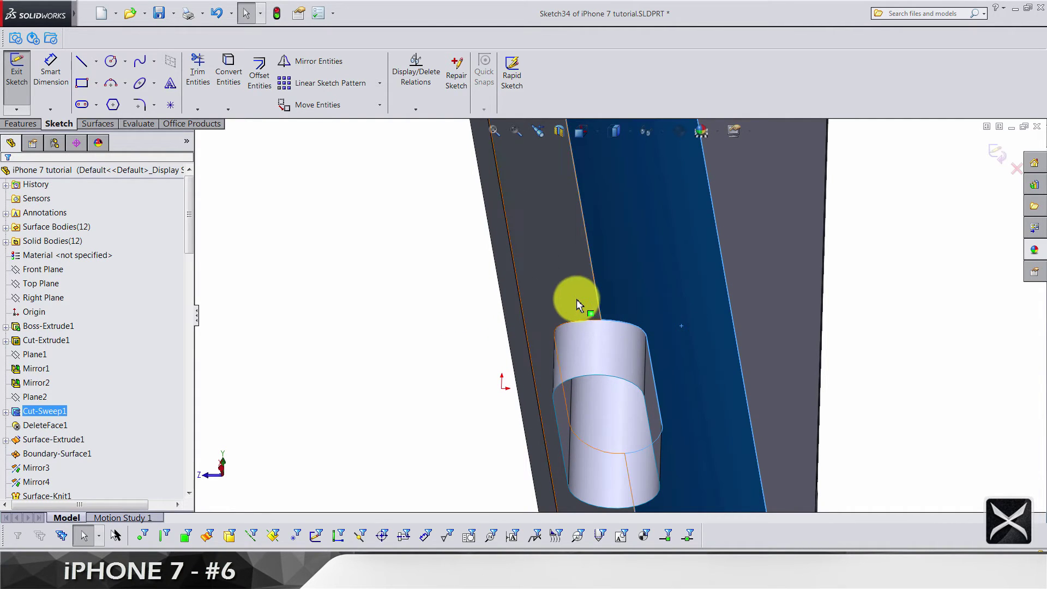
{"action": "left_click", "coordinate": [335, 290]}
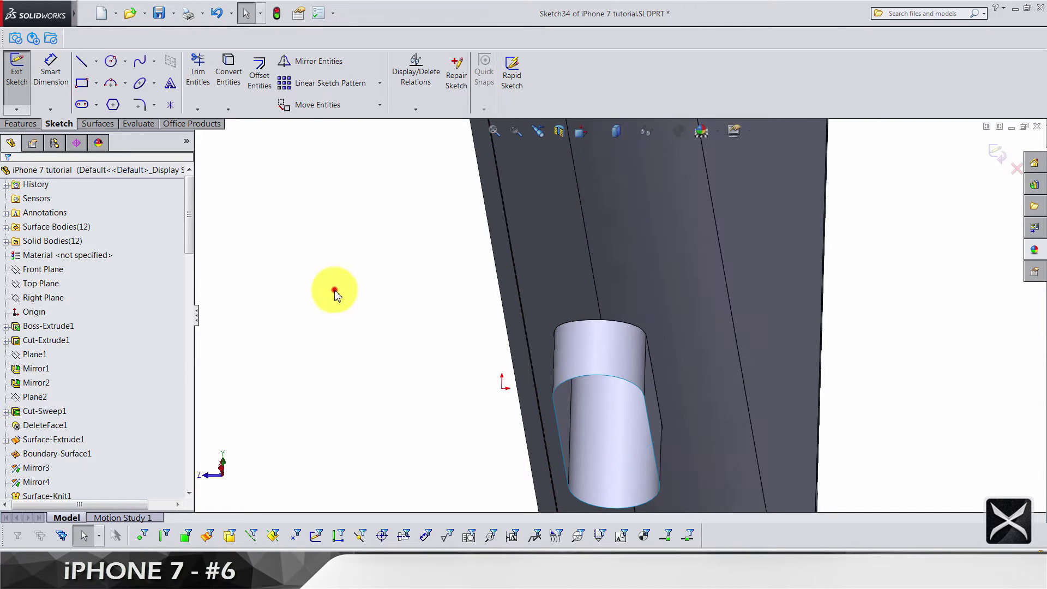
{"action": "mouse_move", "coordinate": [335, 290]}
{"action": "middle_mouse_down"}
{"action": "mouse_move", "coordinate": [691, 299]}
{"action": "mouse_move", "coordinate": [747, 279]}
{"action": "mouse_move", "coordinate": [738, 215]}
{"action": "mouse_move", "coordinate": [731, 245]}
{"action": "mouse_move", "coordinate": [701, 241]}
{"action": "mouse_move", "coordinate": [615, 447]}
{"action": "mouse_move", "coordinate": [546, 424]}
{"action": "middle_mouse_up"}
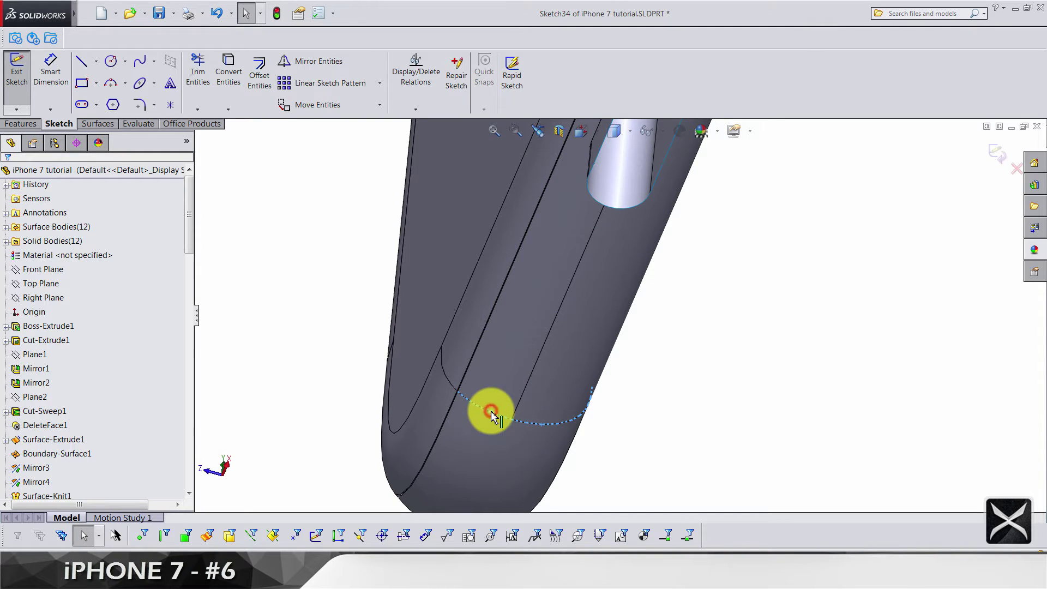
{"action": "left_click", "coordinate": [235, 92]}
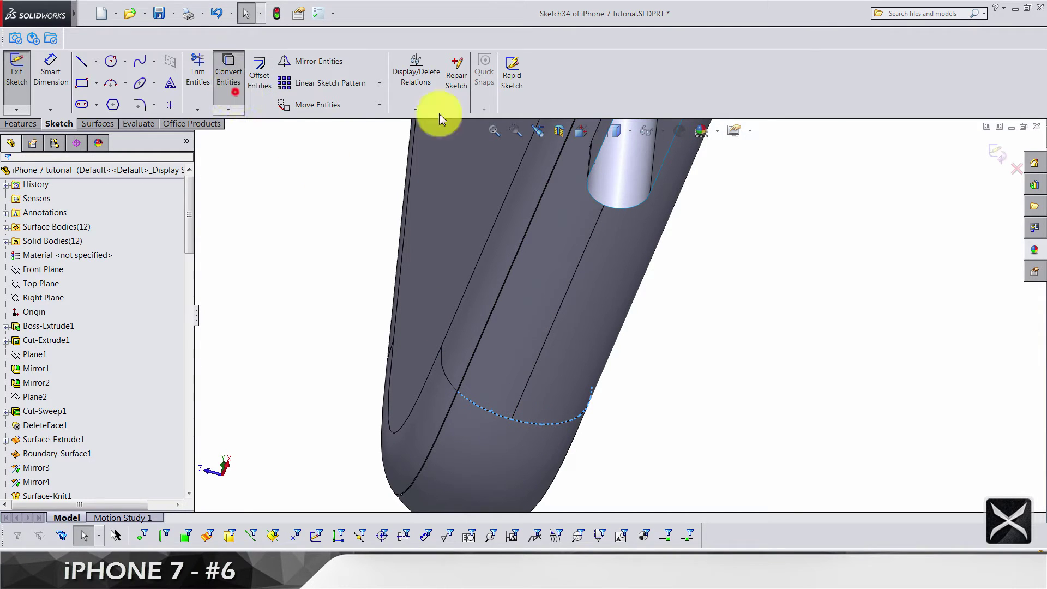
Check the converted bottom profile curve from the right view and close the sketch.
{"action": "left_click", "coordinate": [581, 132]}
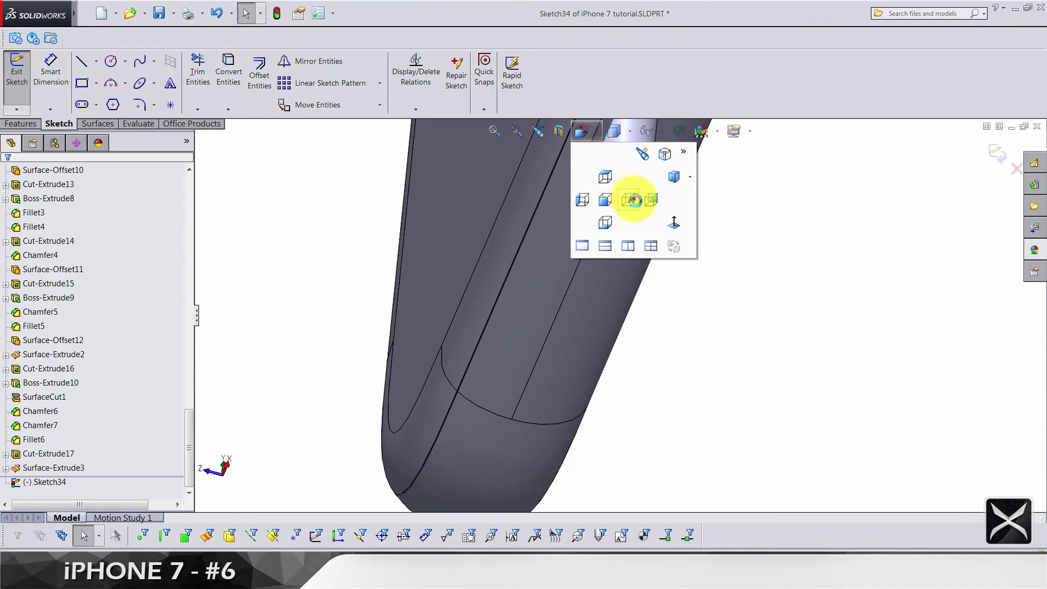
{"action": "left_click", "coordinate": [634, 200]}
{"action": "scroll", "coordinate": [620, 467], "scroll_direction": "up", "scroll_amount": 3}
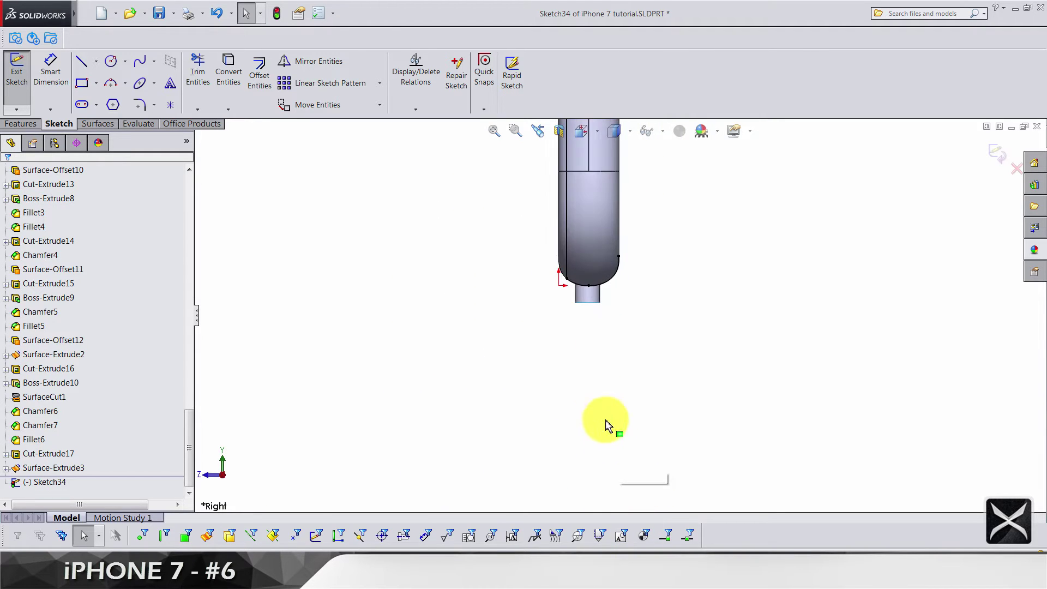
{"action": "scroll", "coordinate": [568, 275], "scroll_direction": "up", "scroll_amount": 3}
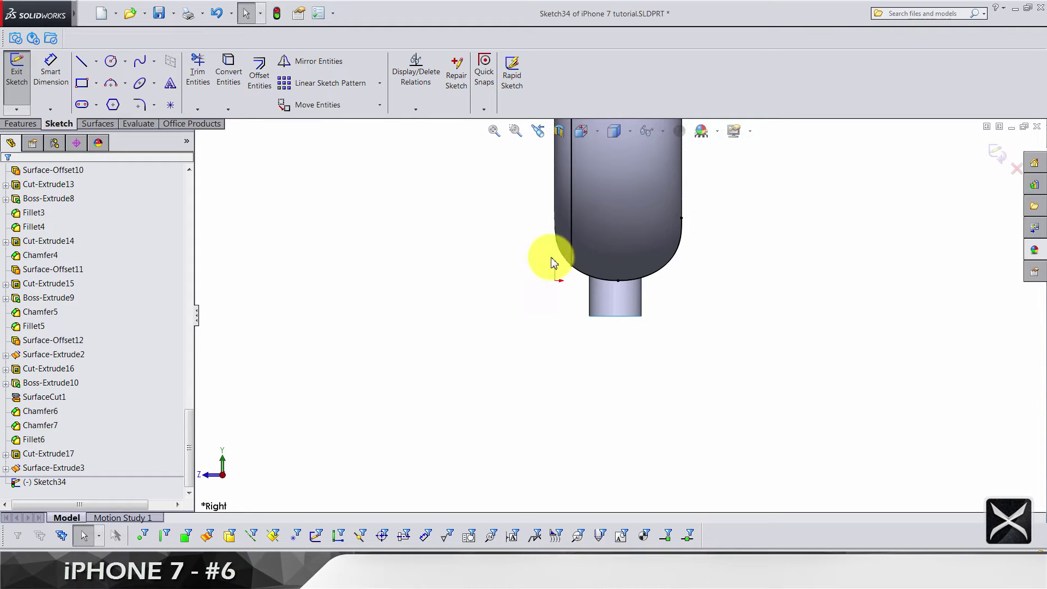
{"action": "middle_click_drag", "start_coordinate": [995, 154], "coordinate": [695, 235]}
{"action": "key", "text": "ctrl+b"}
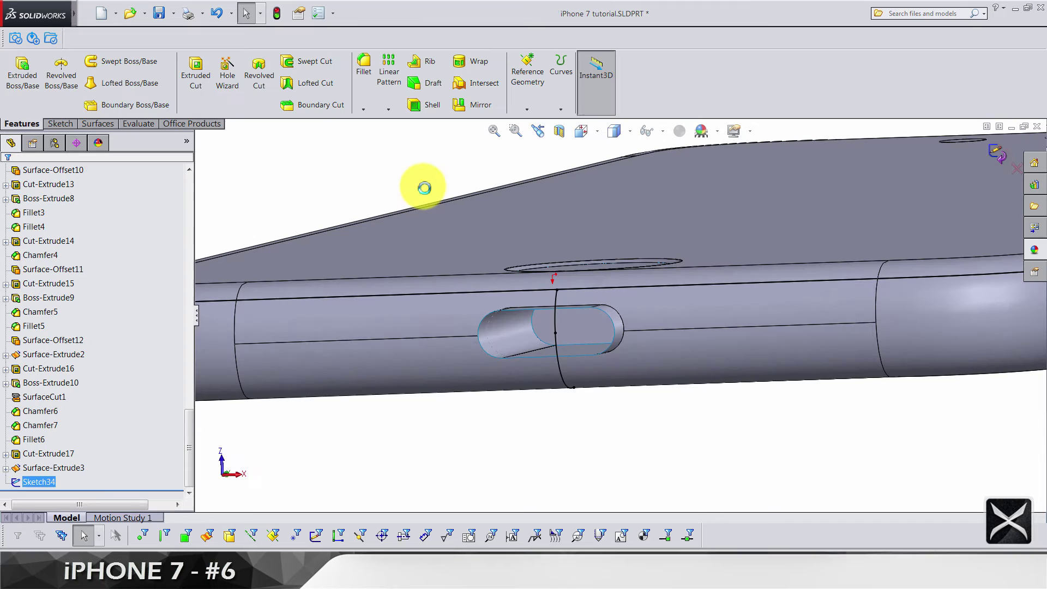
{"action": "scroll", "coordinate": [327, 89], "scroll_direction": "down", "scroll_amount": 2}
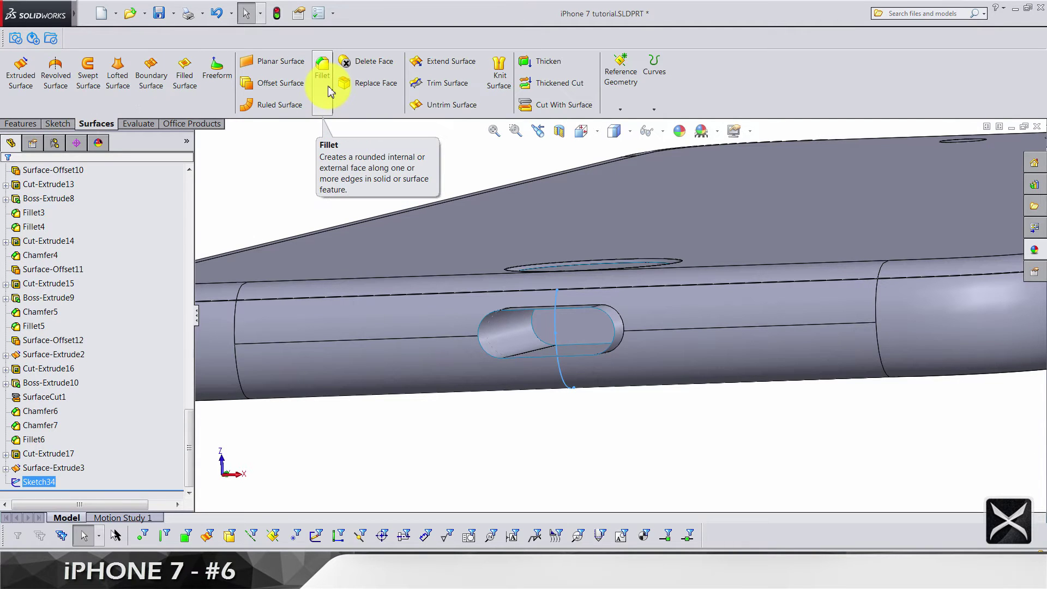
Trim the extruded port surface with the edge profile sketch, removing the part that sticks out of the phone's bottom side.
{"action": "left_click", "coordinate": [463, 85]}
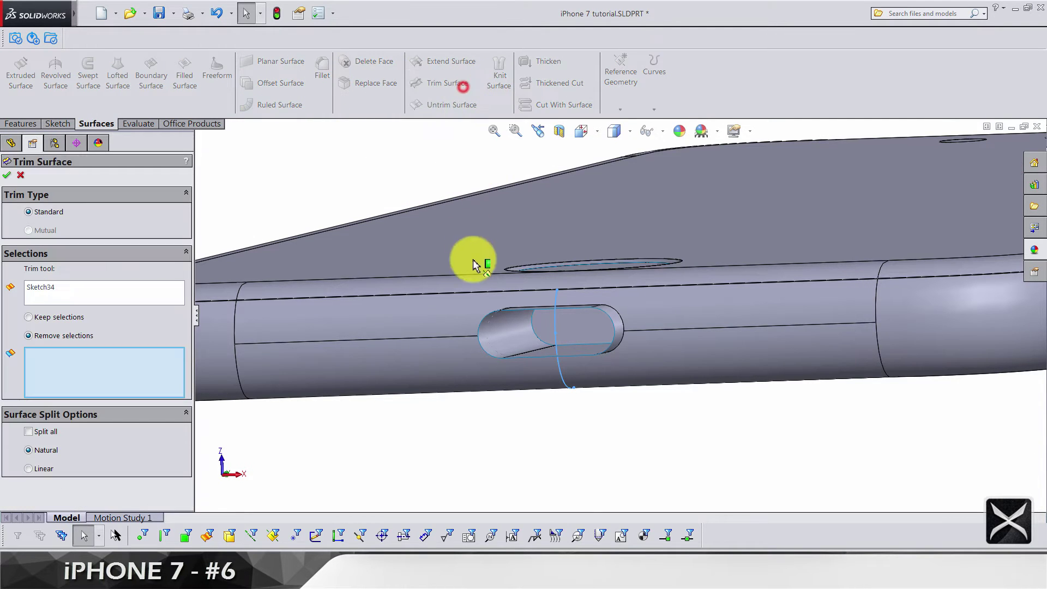
{"action": "middle_click_drag", "start_coordinate": [507, 410], "coordinate": [554, 292]}
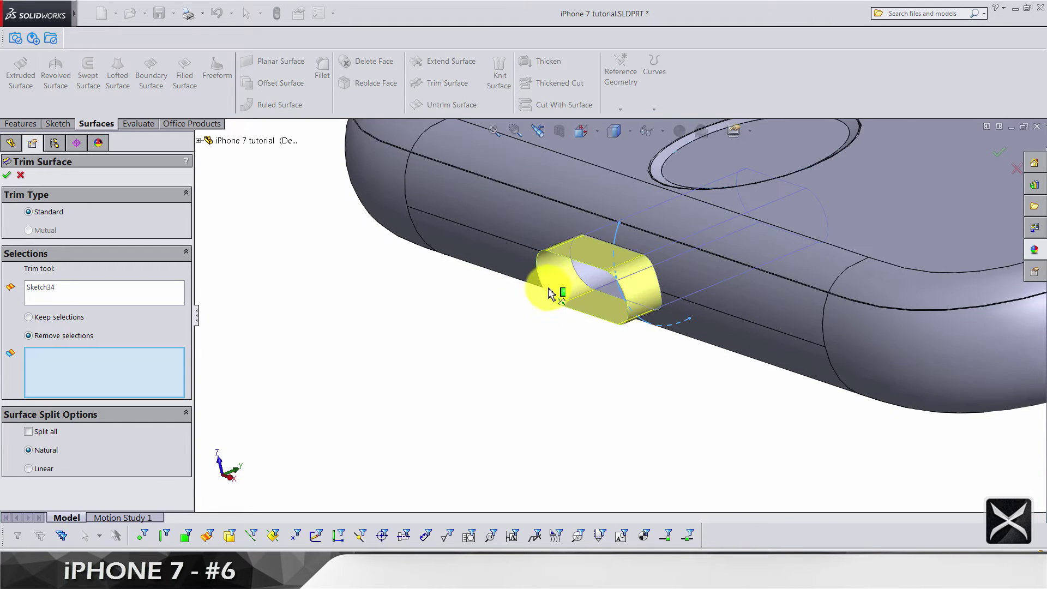
{"action": "left_click", "coordinate": [549, 289]}
{"action": "key", "text": "Return"}
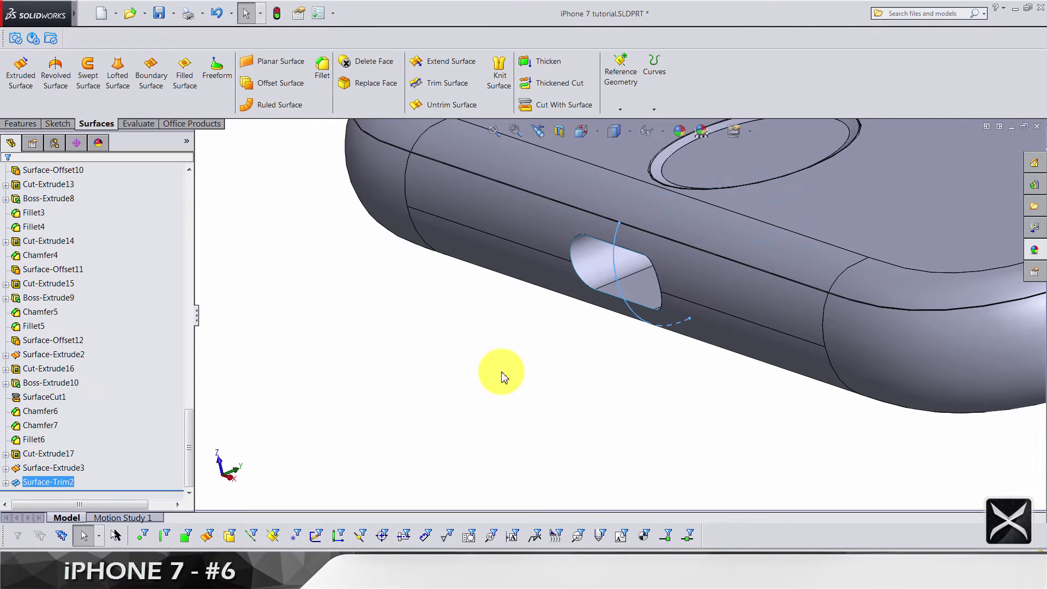
{"action": "left_click", "coordinate": [501, 372]}
Thicken the trimmed port surface inward by 0.35 mm without merging the result, and save the part.
{"action": "left_click", "coordinate": [560, 70]}
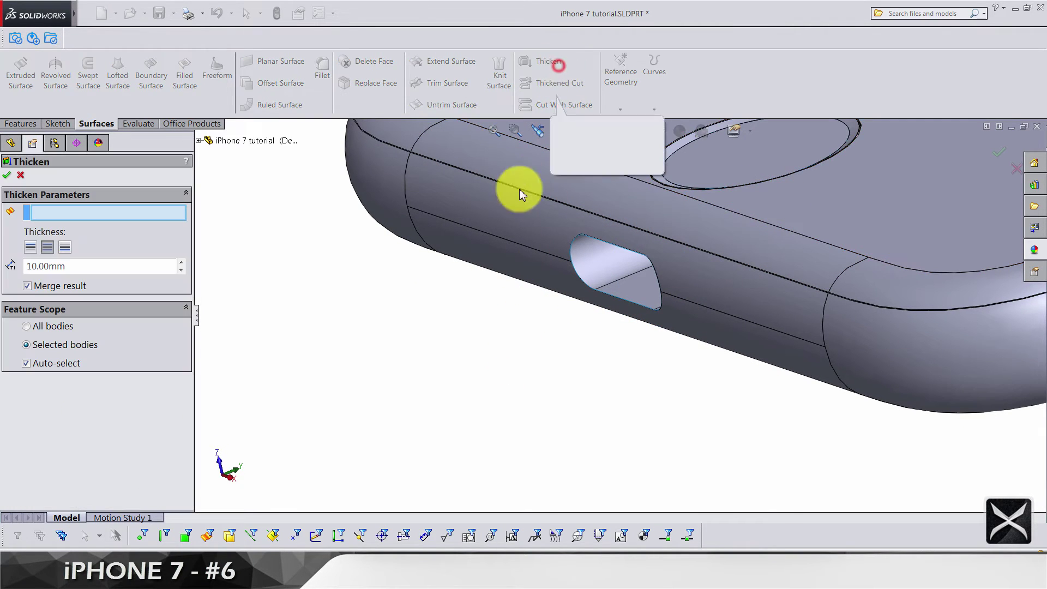
{"action": "scroll", "coordinate": [599, 272], "scroll_direction": "up", "scroll_amount": 3}
{"action": "scroll", "coordinate": [633, 299], "scroll_direction": "down", "scroll_amount": 6}
{"action": "left_click", "coordinate": [84, 268]}
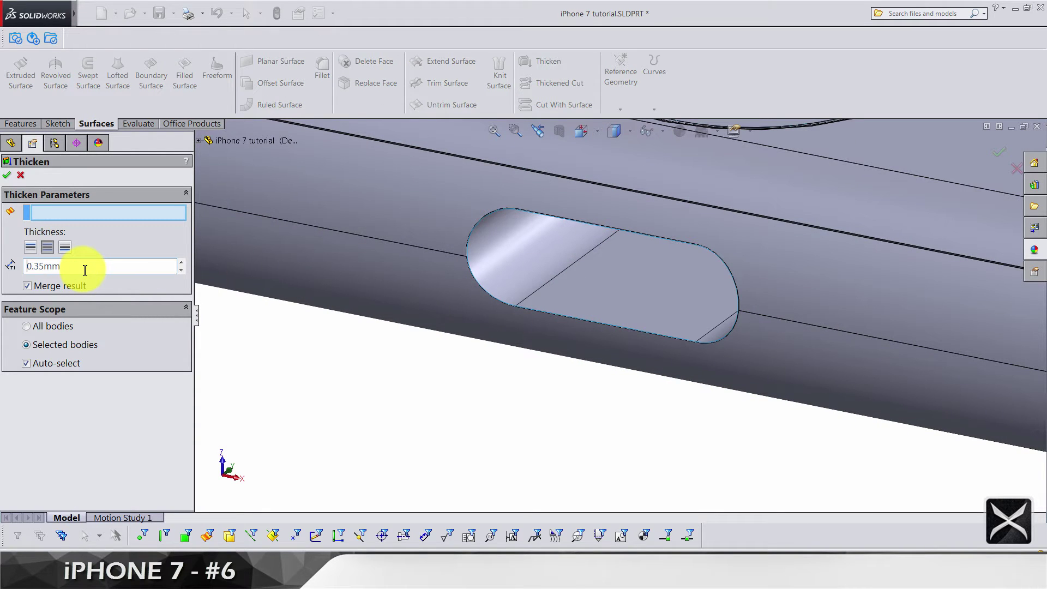
{"action": "left_click", "coordinate": [503, 276]}
{"action": "left_click", "coordinate": [65, 249]}
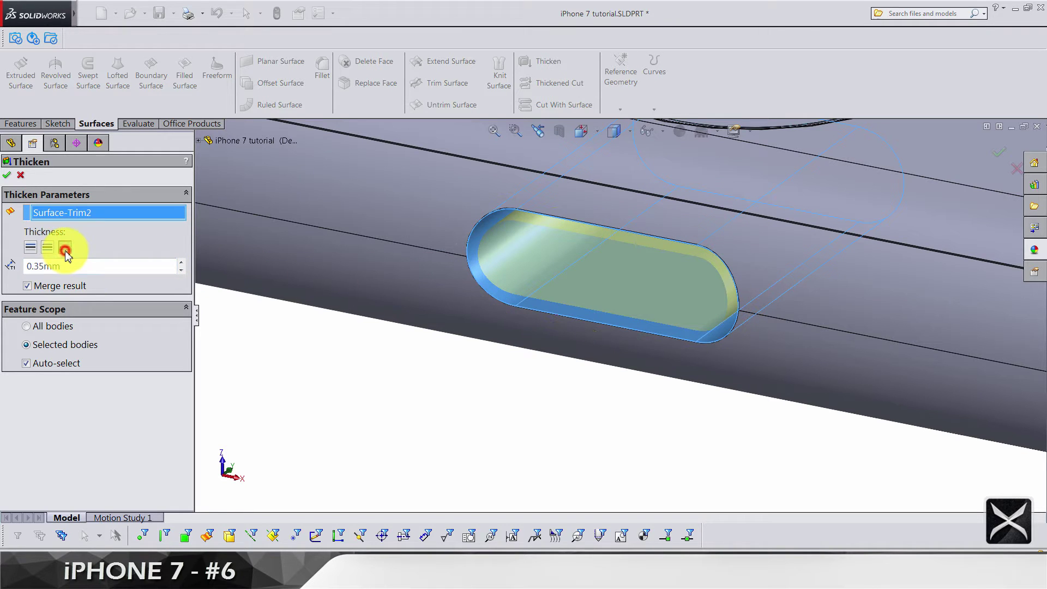
{"action": "scroll", "coordinate": [618, 311], "scroll_direction": "up", "scroll_amount": 3}
{"action": "middle_click_drag", "start_coordinate": [616, 308], "coordinate": [525, 310]}
{"action": "left_click", "coordinate": [74, 284]}
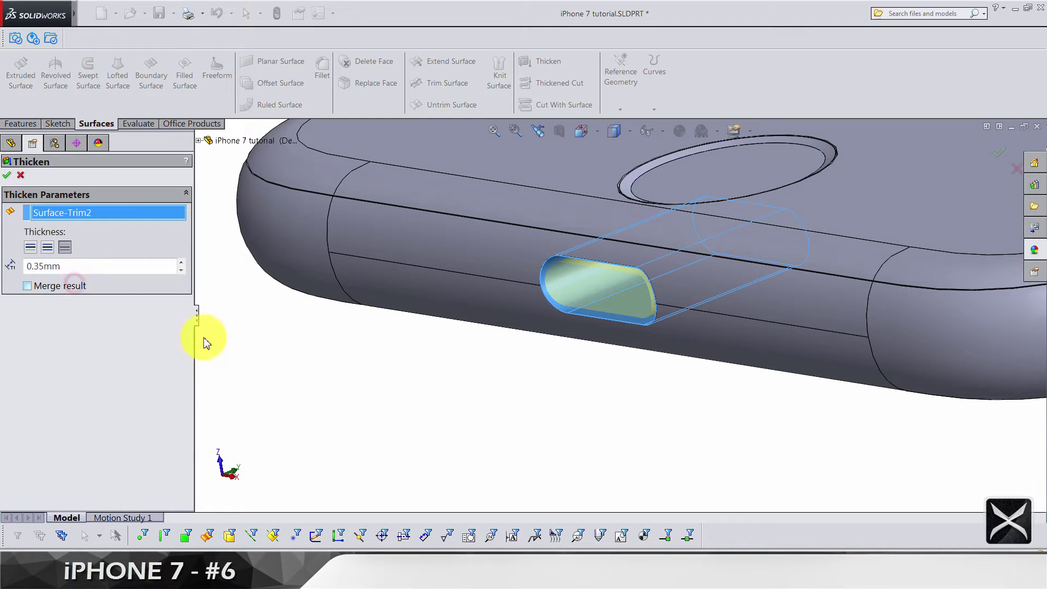
{"action": "key", "text": "Return"}
{"action": "left_click", "coordinate": [458, 426]}
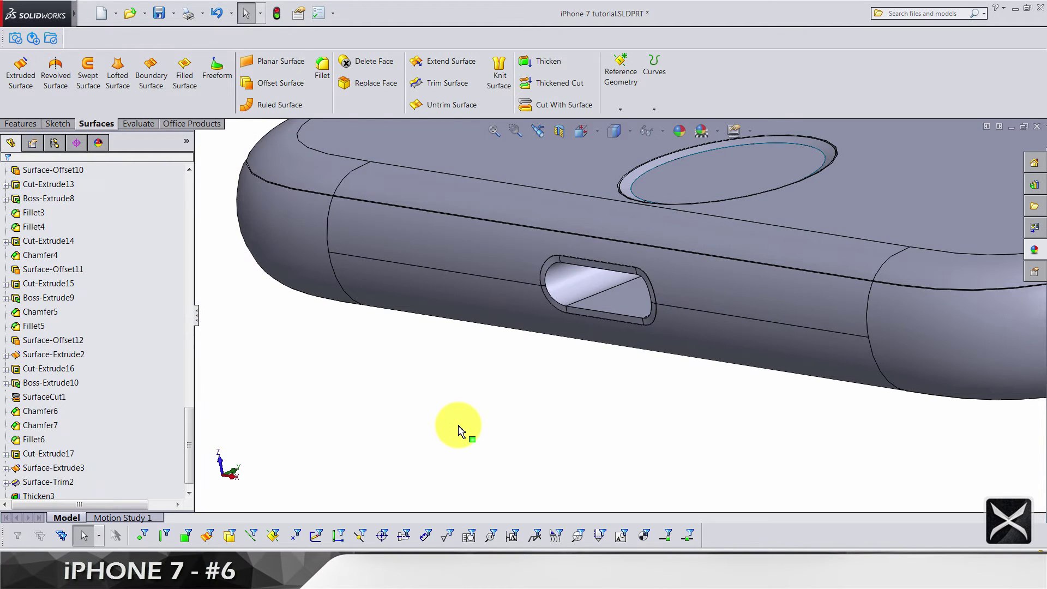
{"action": "key", "text": "ctrl+s"}
Chamfer the inner edge of the thickened port rim by 0.25 mm at 45 degrees.
{"action": "scroll", "coordinate": [416, 93], "scroll_direction": "up", "scroll_amount": 2}
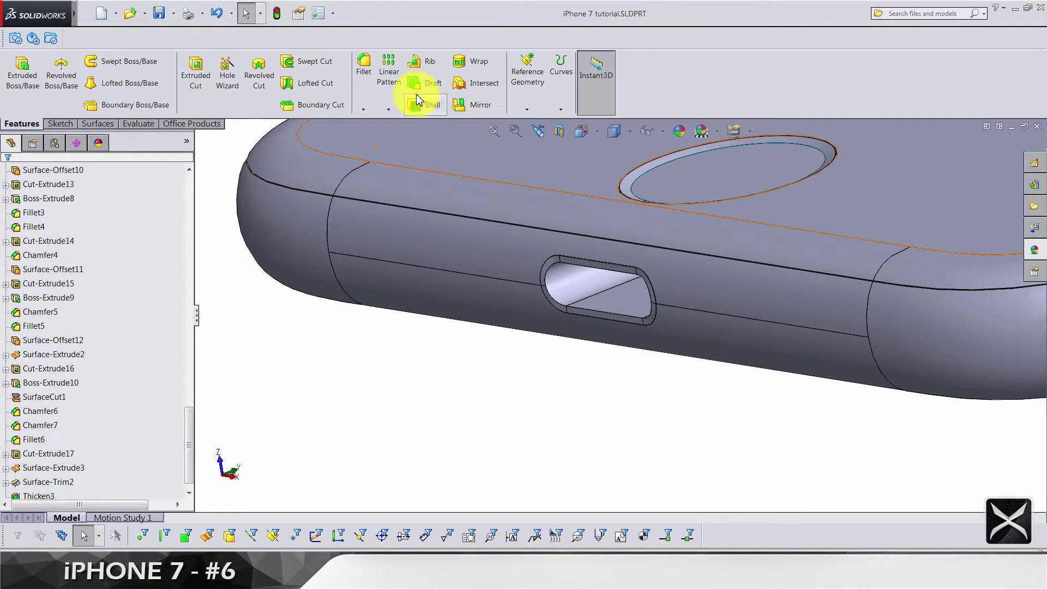
{"action": "left_click", "coordinate": [368, 114]}
{"action": "left_click", "coordinate": [369, 113]}
{"action": "left_click", "coordinate": [378, 144]}
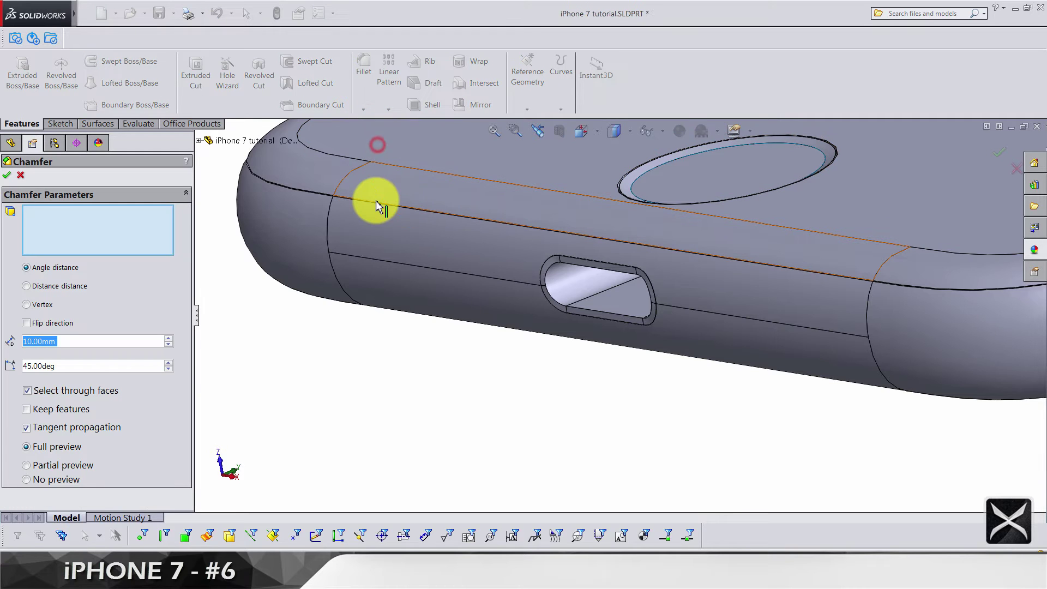
{"action": "type", "text": "0.25"}
{"action": "key", "text": "Return"}
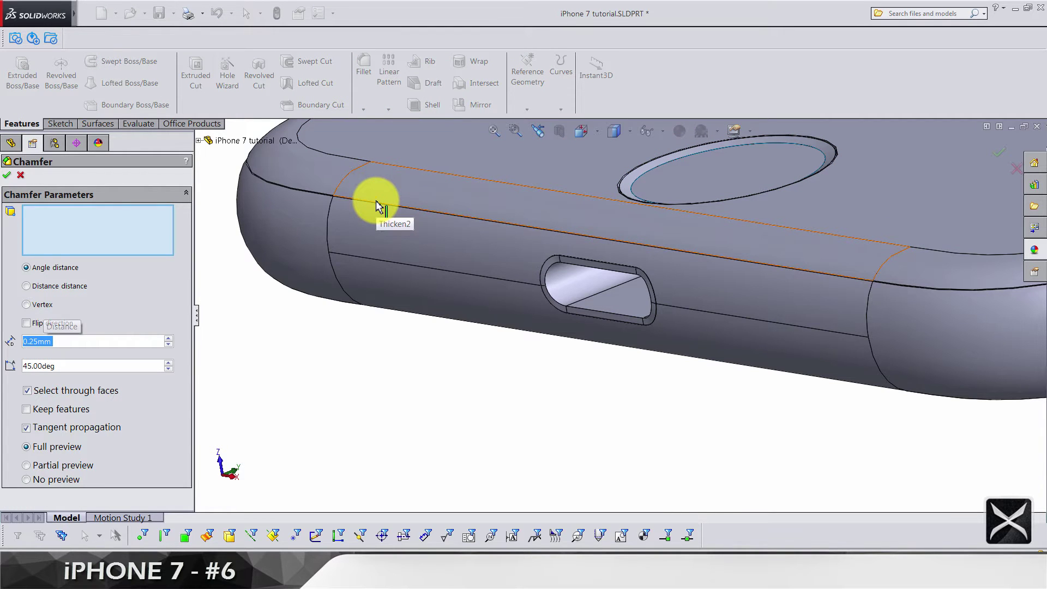
{"action": "left_click", "coordinate": [121, 365]}
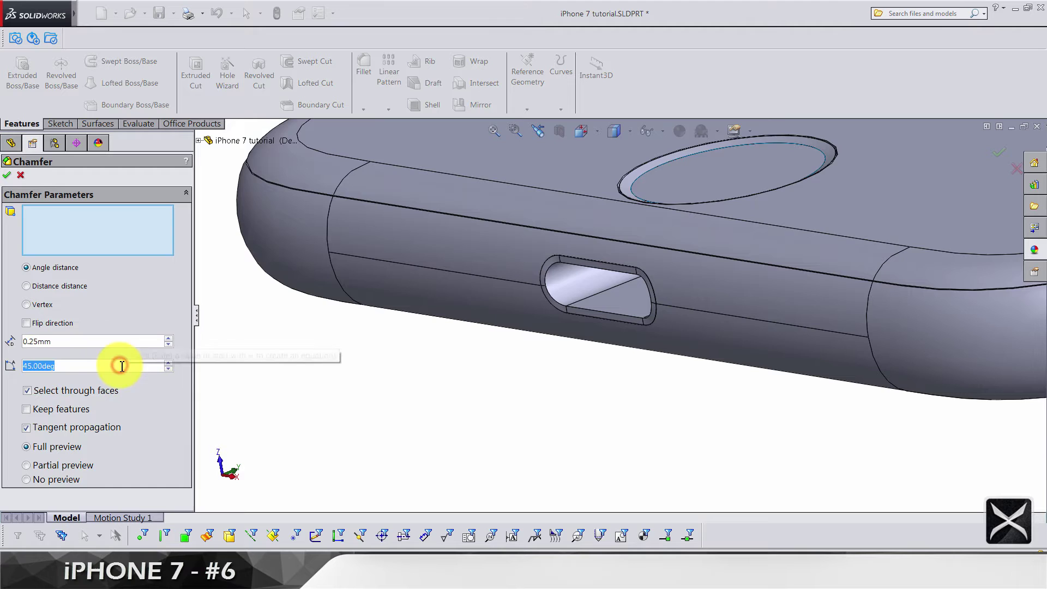
{"action": "middle_click_drag", "start_coordinate": [455, 364], "coordinate": [459, 406]}
{"action": "scroll", "coordinate": [545, 359], "scroll_direction": "down", "scroll_amount": 5}
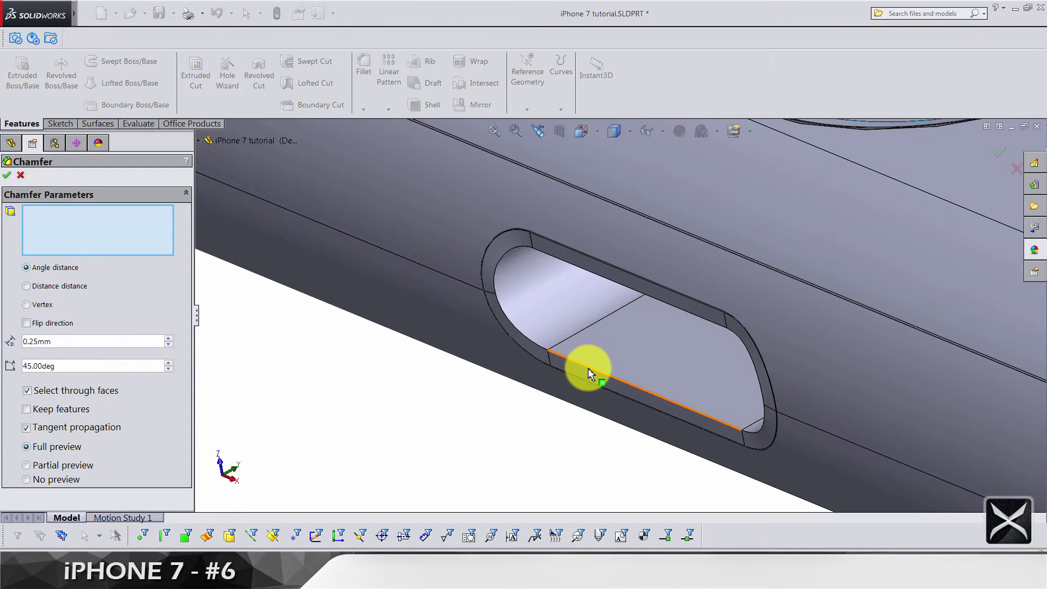
{"action": "left_click", "coordinate": [585, 366]}
{"action": "right_click", "coordinate": [357, 397]}
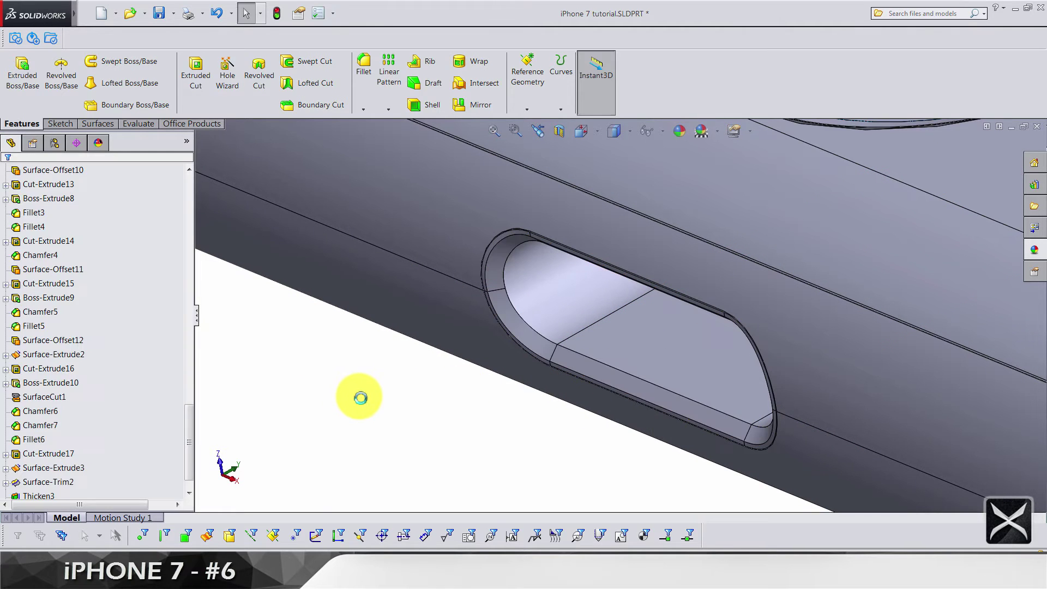
{"action": "scroll", "coordinate": [652, 345], "scroll_direction": "up", "scroll_amount": 3}
{"action": "middle_click_drag", "start_coordinate": [652, 346], "coordinate": [537, 414]}
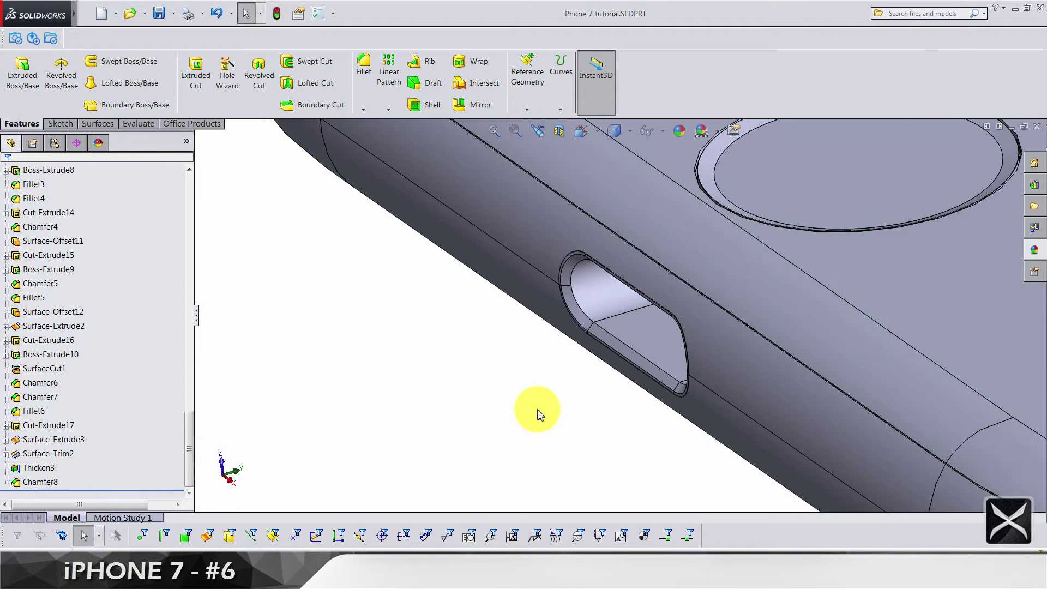
Start a new sketch on the Top Plane, viewed square to the phone's bottom side.
{"action": "scroll", "coordinate": [538, 414], "scroll_direction": "up", "scroll_amount": 5}
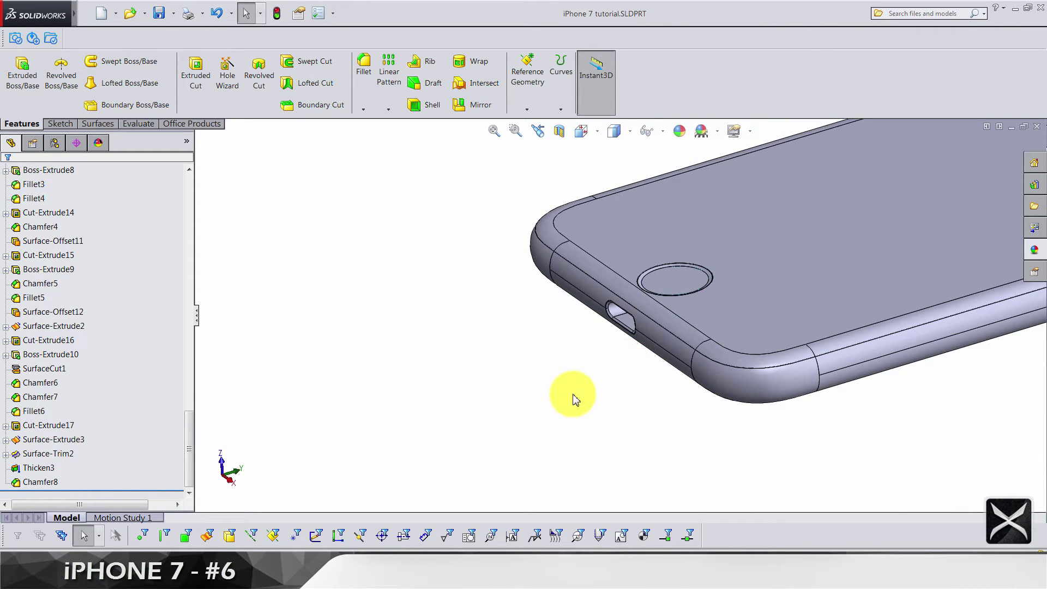
{"action": "scroll", "coordinate": [58, 432], "scroll_direction": "up", "scroll_amount": 10}
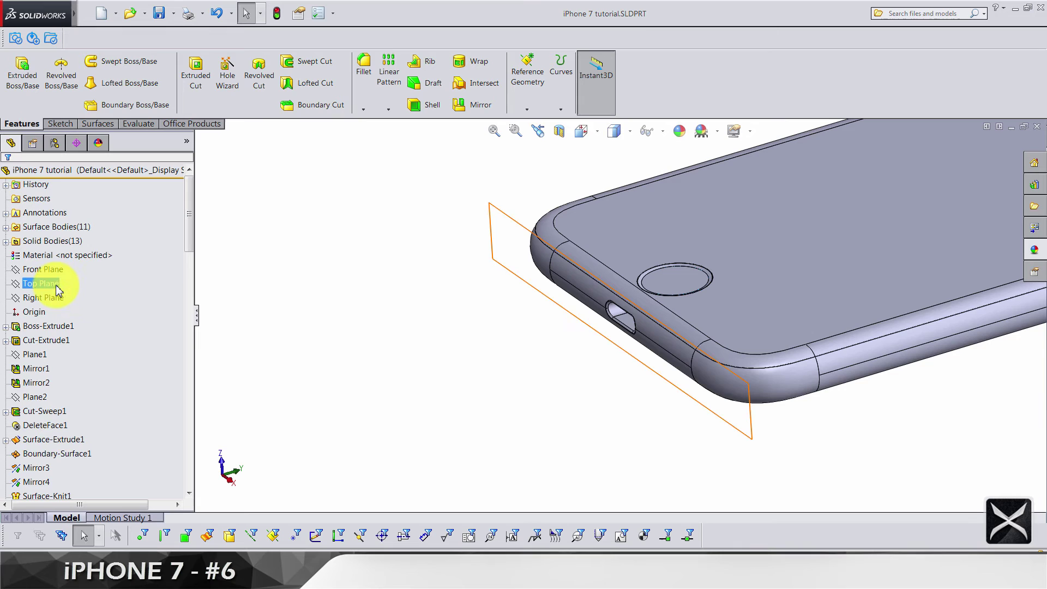
{"action": "left_click", "coordinate": [58, 288]}
{"action": "left_click", "coordinate": [81, 266]}
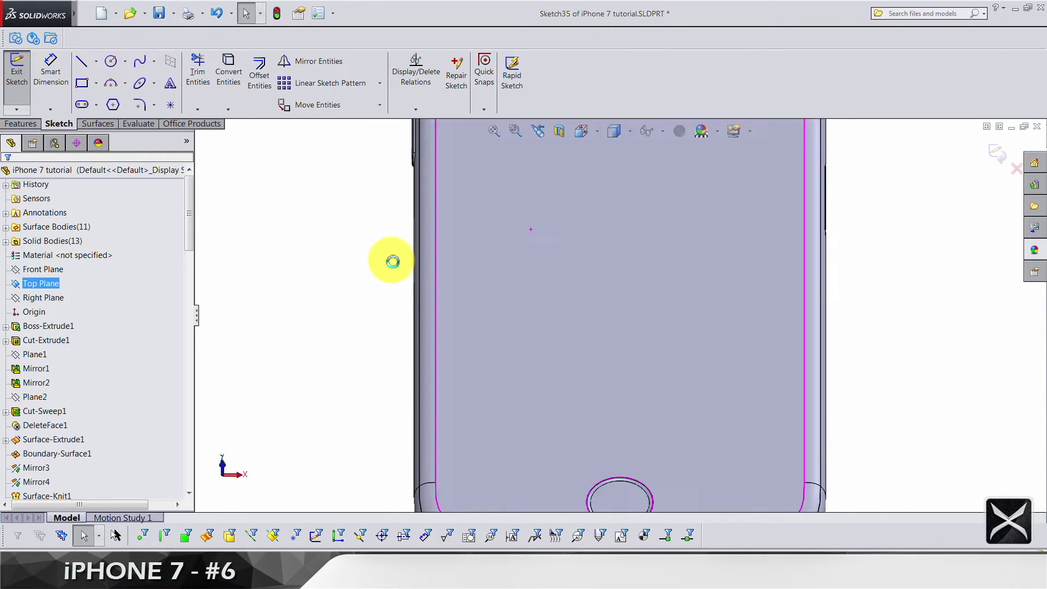
{"action": "left_click", "coordinate": [391, 261]}
{"action": "scroll", "coordinate": [703, 341], "scroll_direction": "down", "scroll_amount": 5}
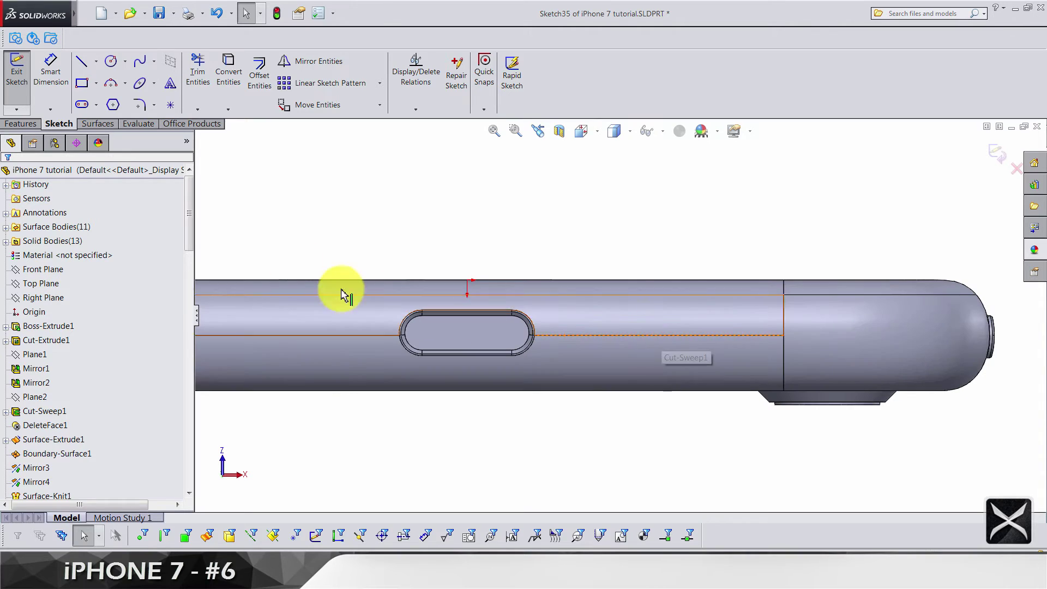
Sketch a circle about 4.6 mm in diameter on the bottom side, to the right of the port opening.
{"action": "left_click", "coordinate": [109, 63]}
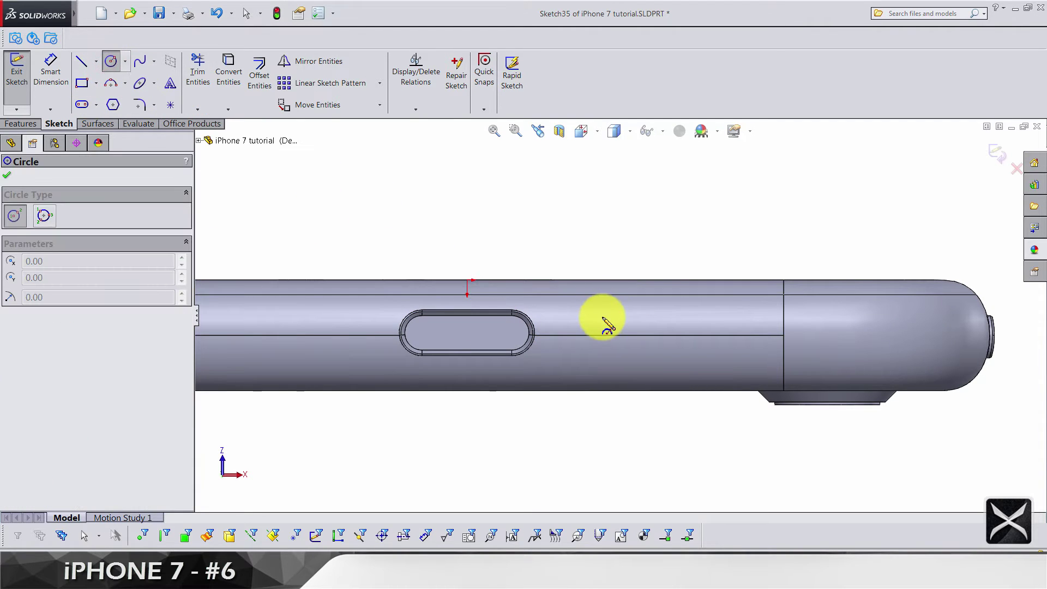
{"action": "left_click", "coordinate": [603, 319]}
{"action": "left_click", "coordinate": [603, 355]}
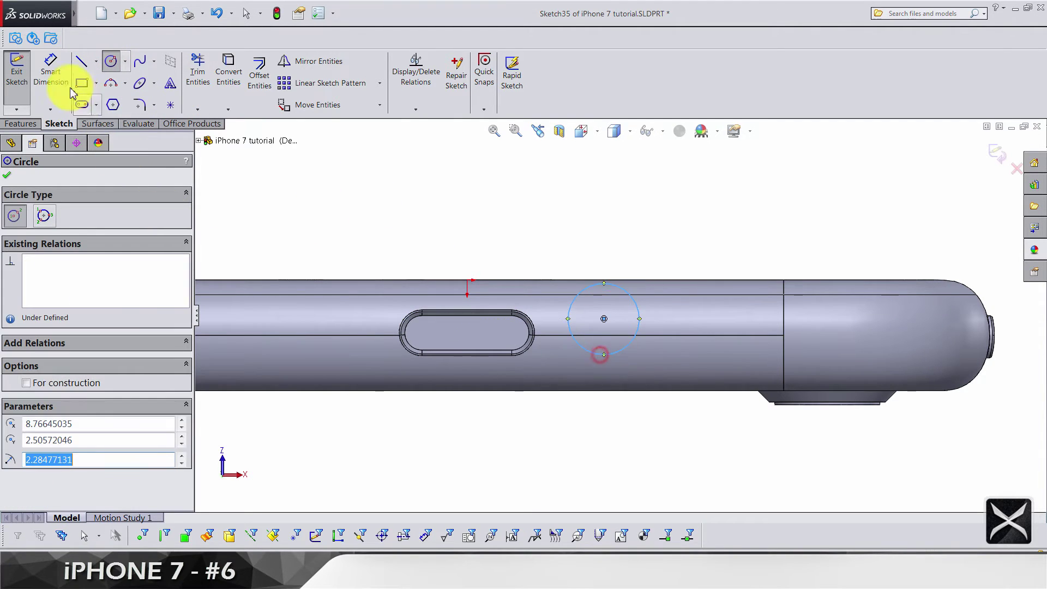
Dimension the circle's centre 11 mm horizontally from the origin.
{"action": "left_click", "coordinate": [50, 70]}
{"action": "scroll", "coordinate": [531, 265], "scroll_direction": "up", "scroll_amount": 1}
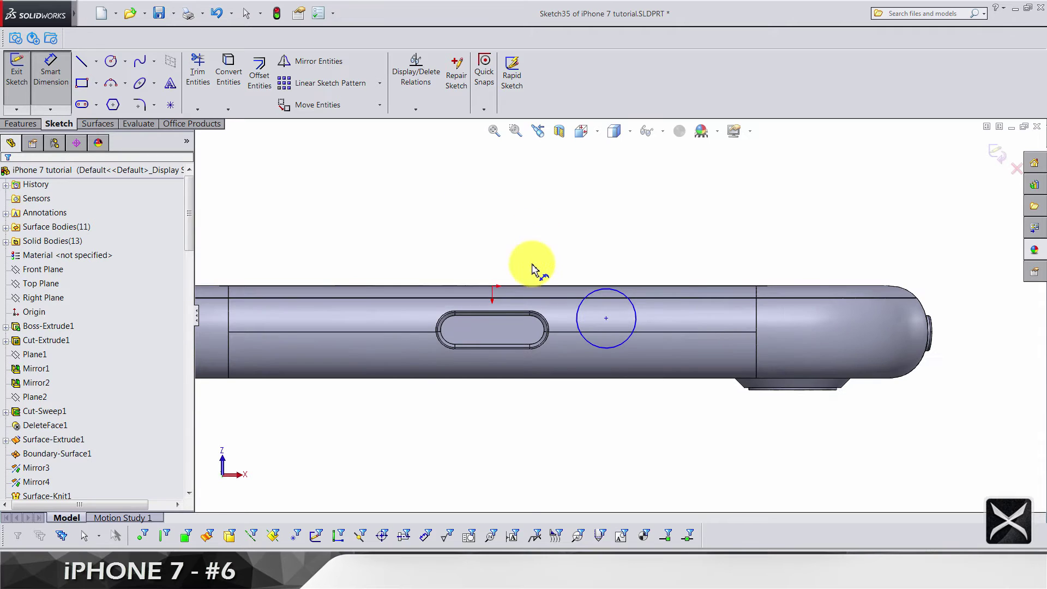
{"action": "left_click", "coordinate": [492, 285]}
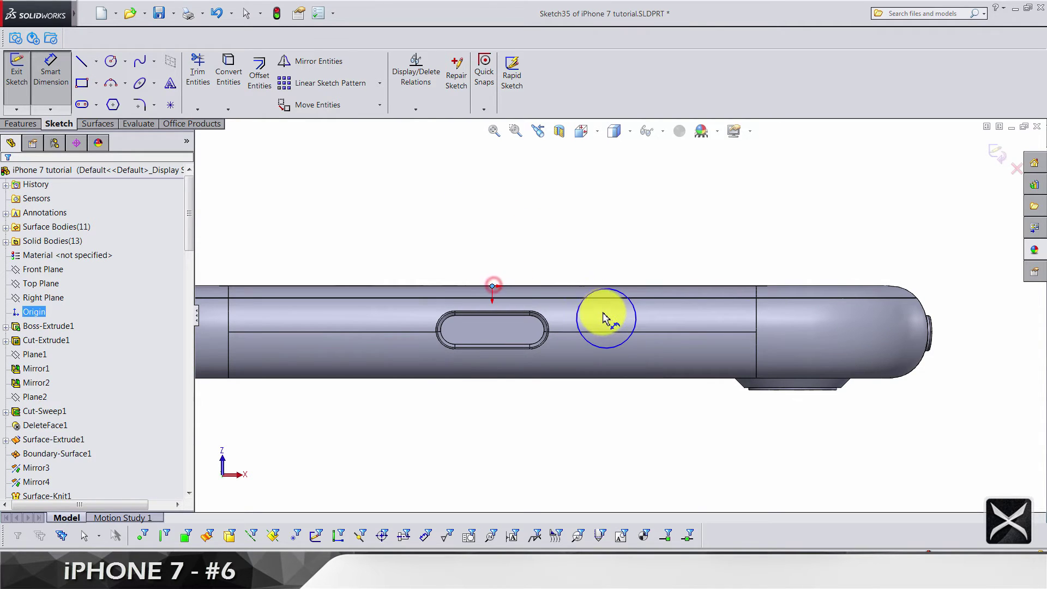
{"action": "left_click", "coordinate": [606, 318]}
{"action": "left_click", "coordinate": [548, 218]}
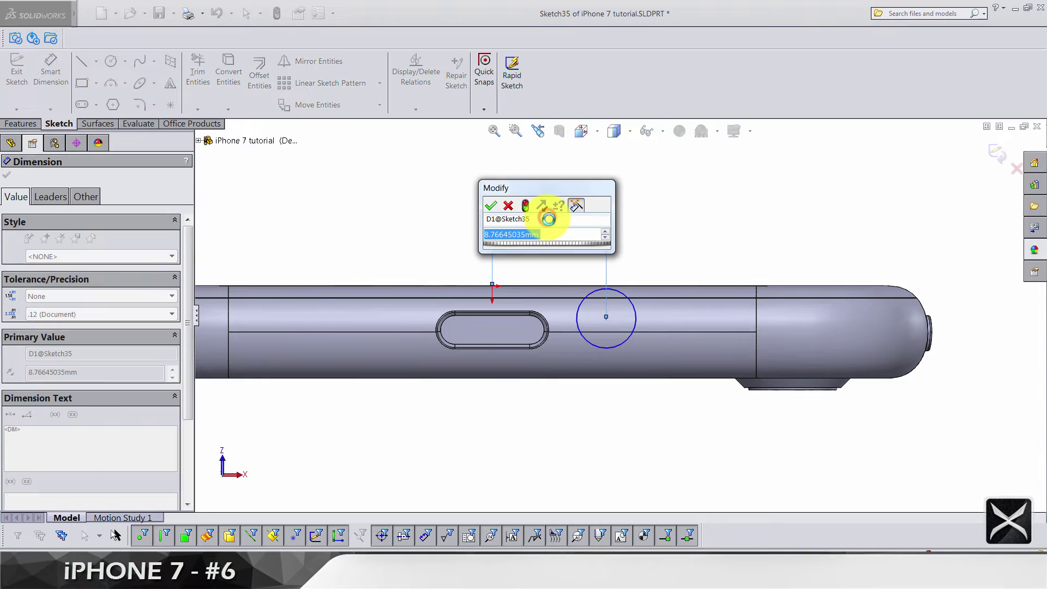
{"action": "type", "text": "11"}
{"action": "key", "text": "Return"}
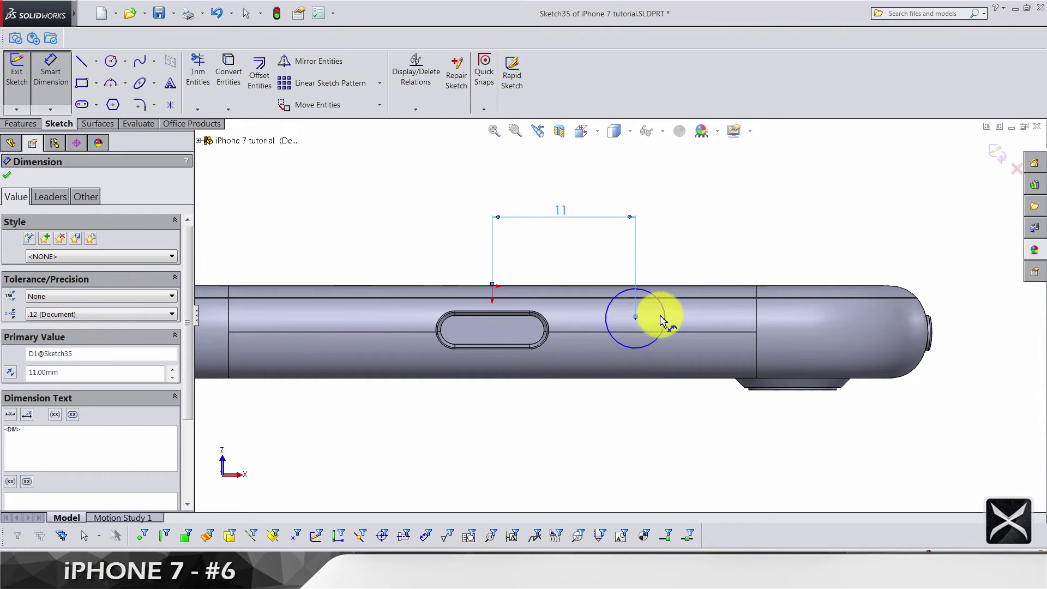
Set the circle's diameter to 1.50 mm.
{"action": "left_click", "coordinate": [665, 315]}
{"action": "left_click", "coordinate": [724, 218]}
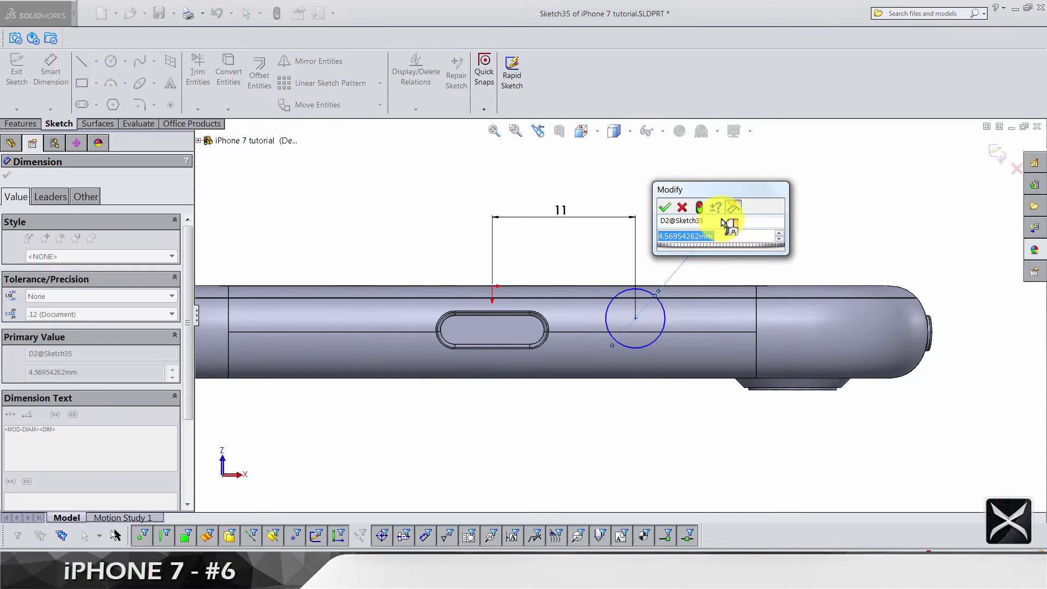
{"action": "key", "text": "Return"}
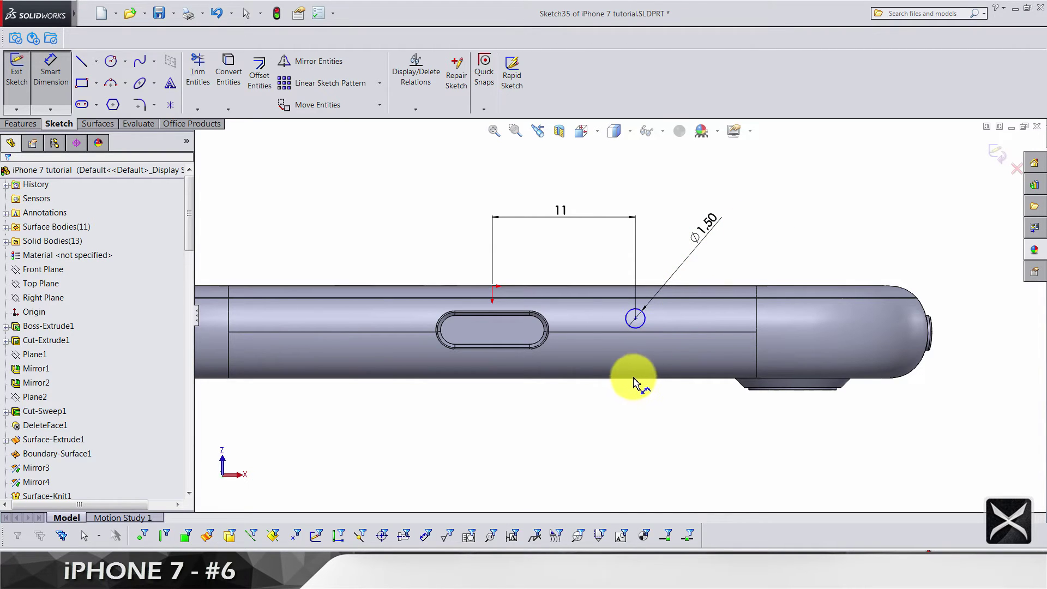
Try to position the circle's centre 2.65 mm from the body's lower edge, and delete that dimension.
{"action": "left_click", "coordinate": [635, 319]}
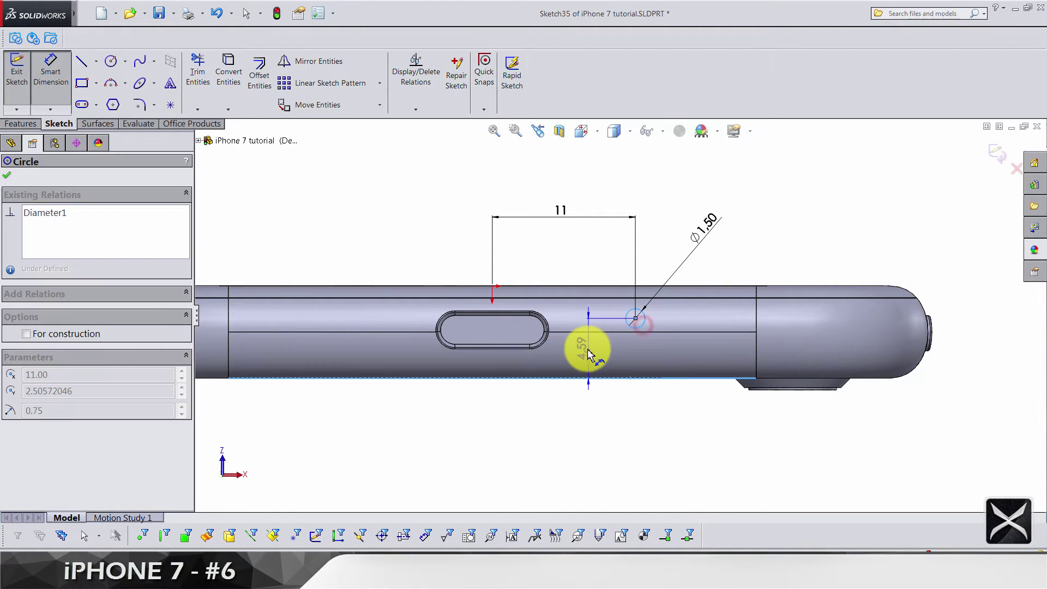
{"action": "left_click", "coordinate": [588, 353]}
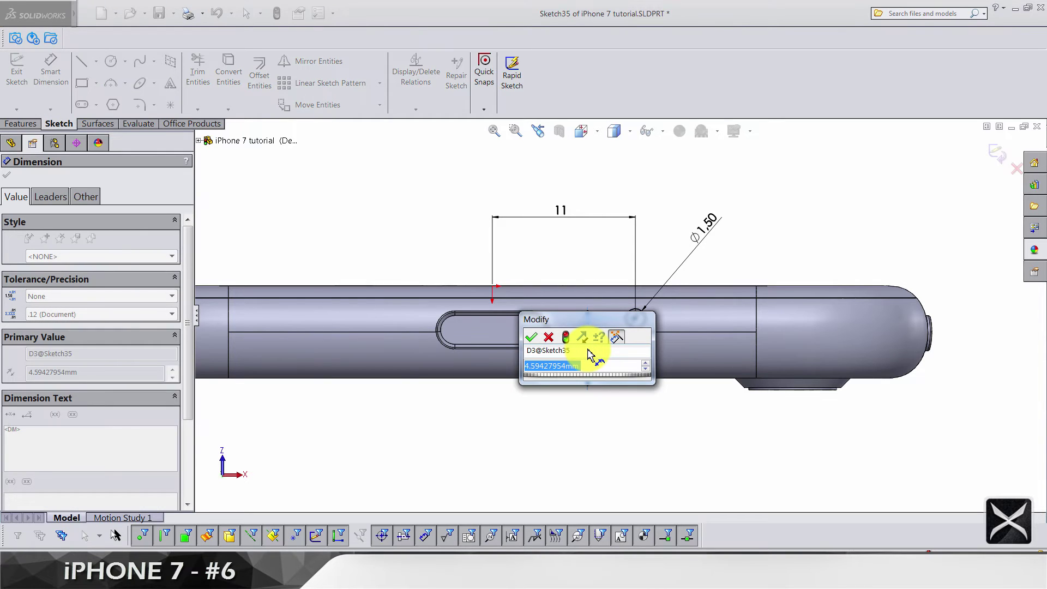
{"action": "type", "text": "2.65"}
{"action": "key", "text": "Return"}
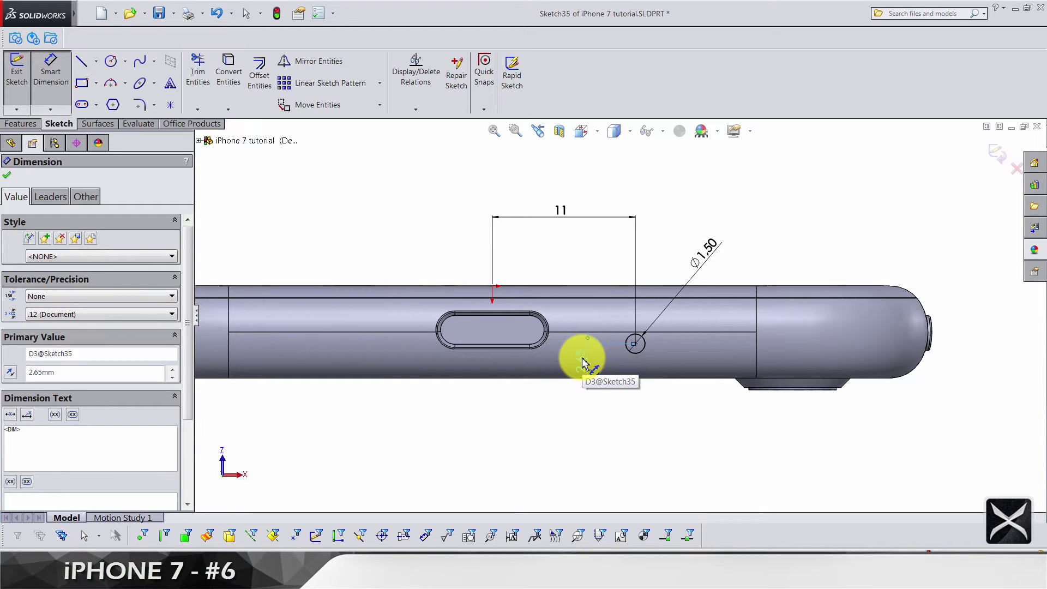
{"action": "key", "text": "Delete"}
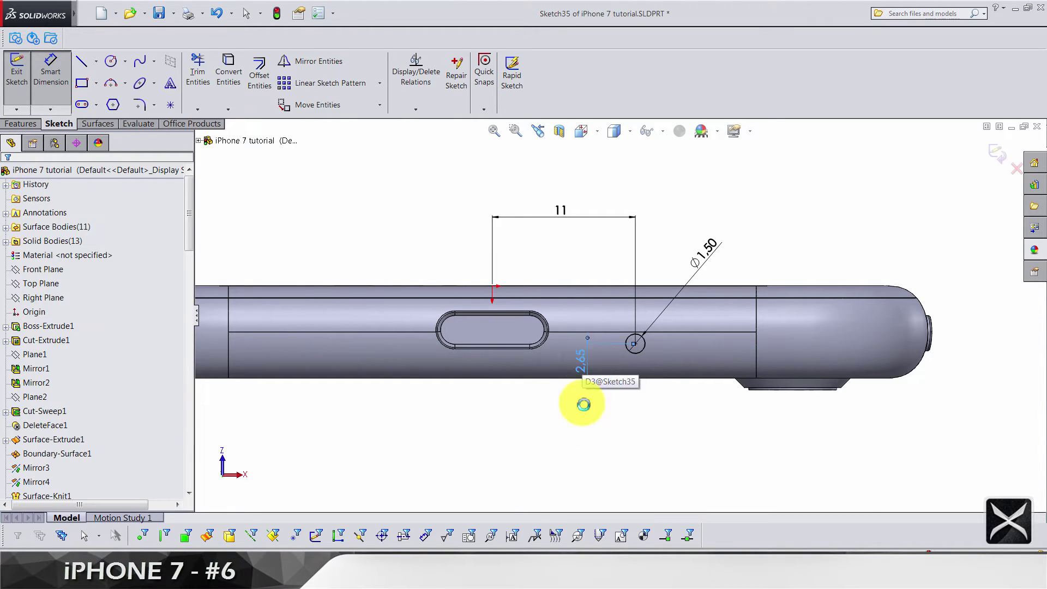
Draw a horizontal construction centerline from the circle's lowest point toward the port opening.
{"action": "left_click", "coordinate": [95, 65]}
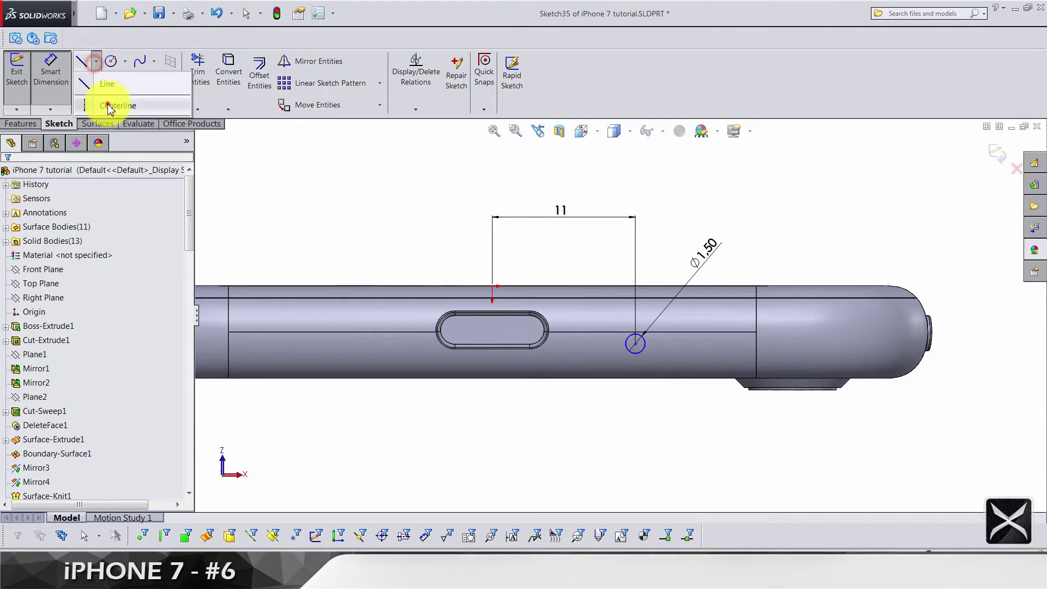
{"action": "left_click", "coordinate": [105, 98]}
{"action": "scroll", "coordinate": [580, 355], "scroll_direction": "down", "scroll_amount": 5}
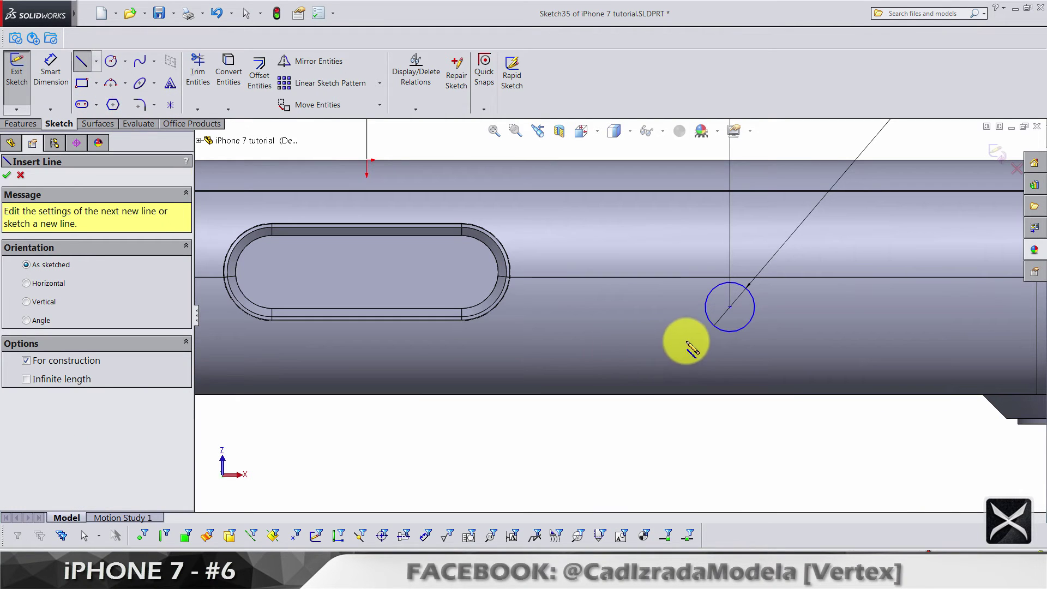
{"action": "left_click", "coordinate": [730, 332]}
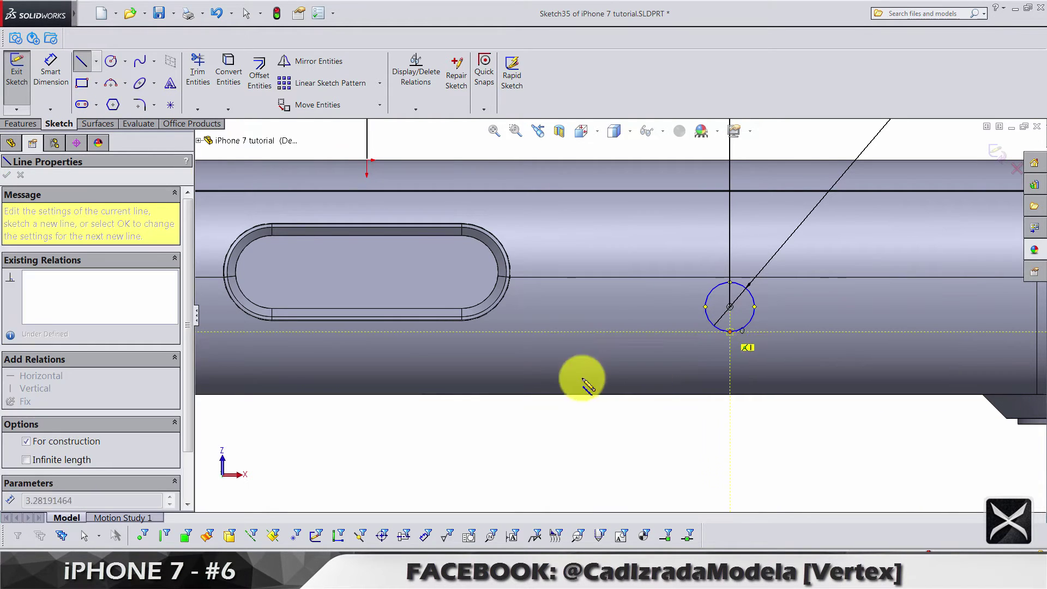
{"action": "left_click", "coordinate": [545, 334]}
{"action": "key", "text": "Escape"}
{"action": "scroll", "coordinate": [597, 346], "scroll_direction": "up", "scroll_amount": 3}
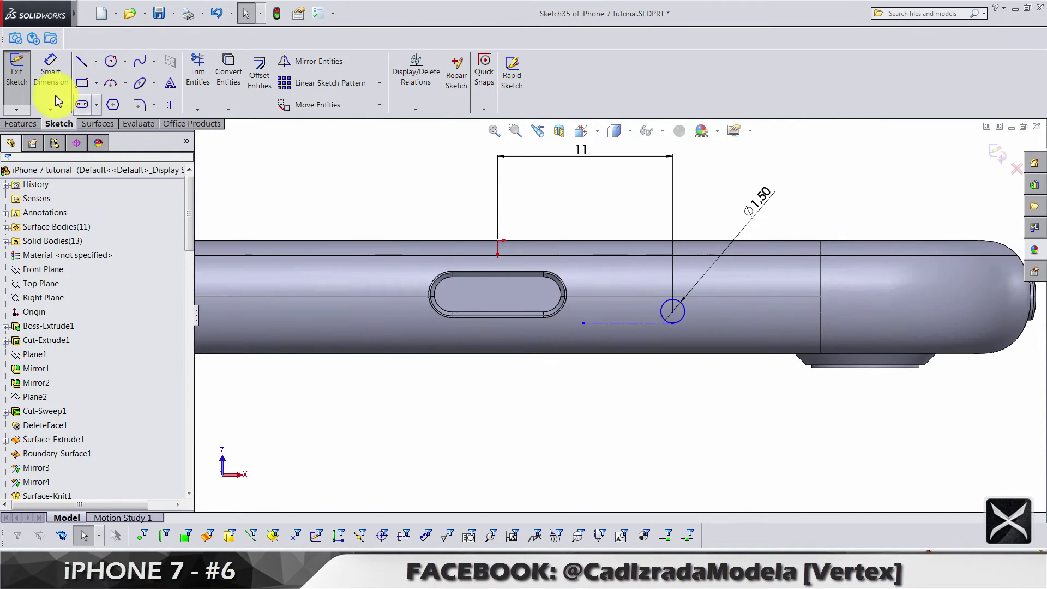
Dimension the construction centerline 2.65 mm above the body's lower edge.
{"action": "left_click", "coordinate": [51, 68]}
{"action": "left_click", "coordinate": [621, 324]}
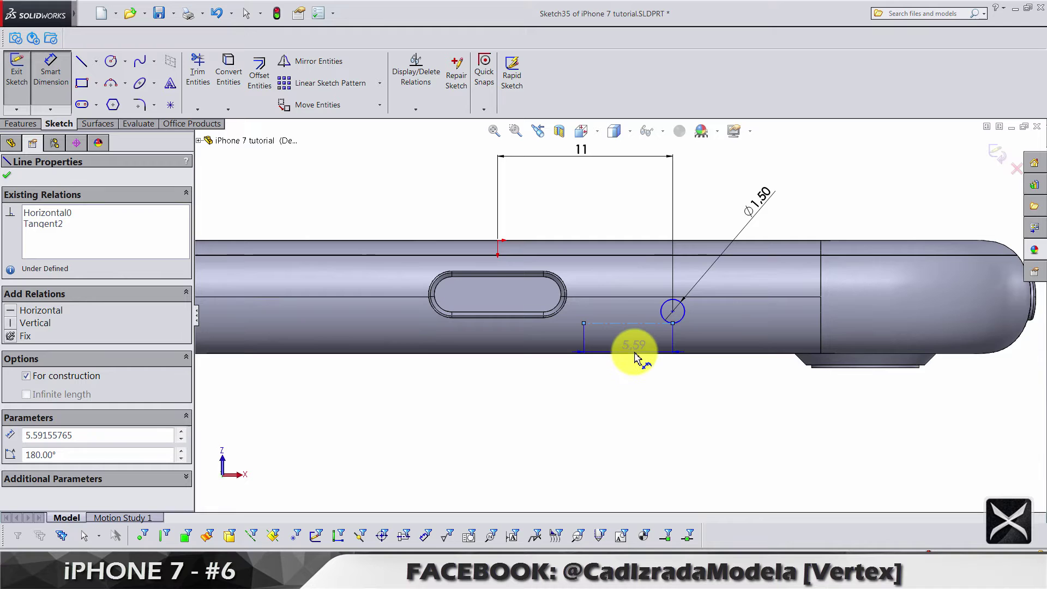
{"action": "left_click", "coordinate": [635, 354]}
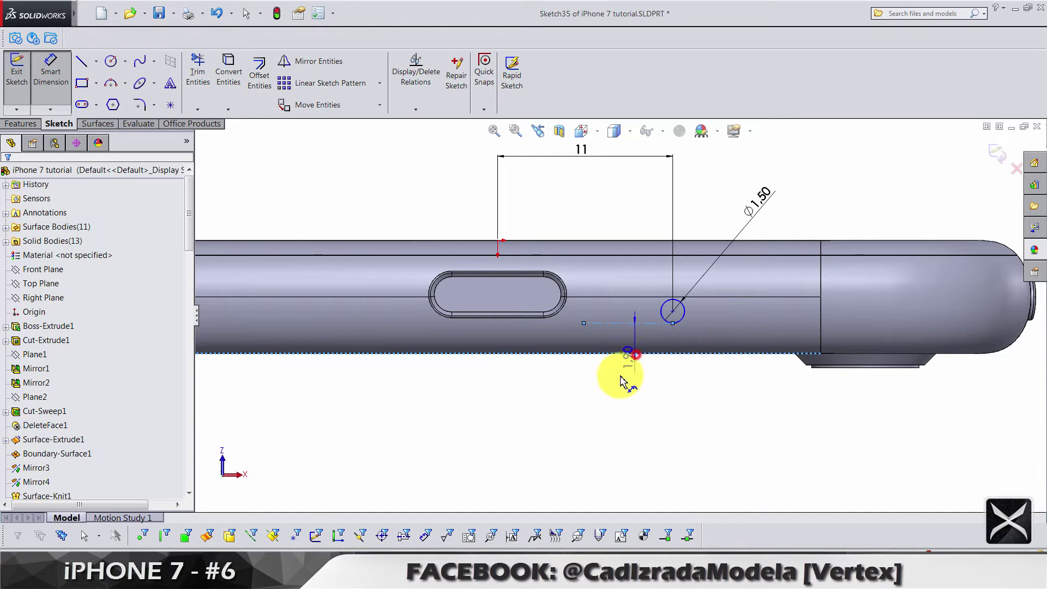
{"action": "left_click", "coordinate": [602, 413]}
{"action": "type", "text": "2.65"}
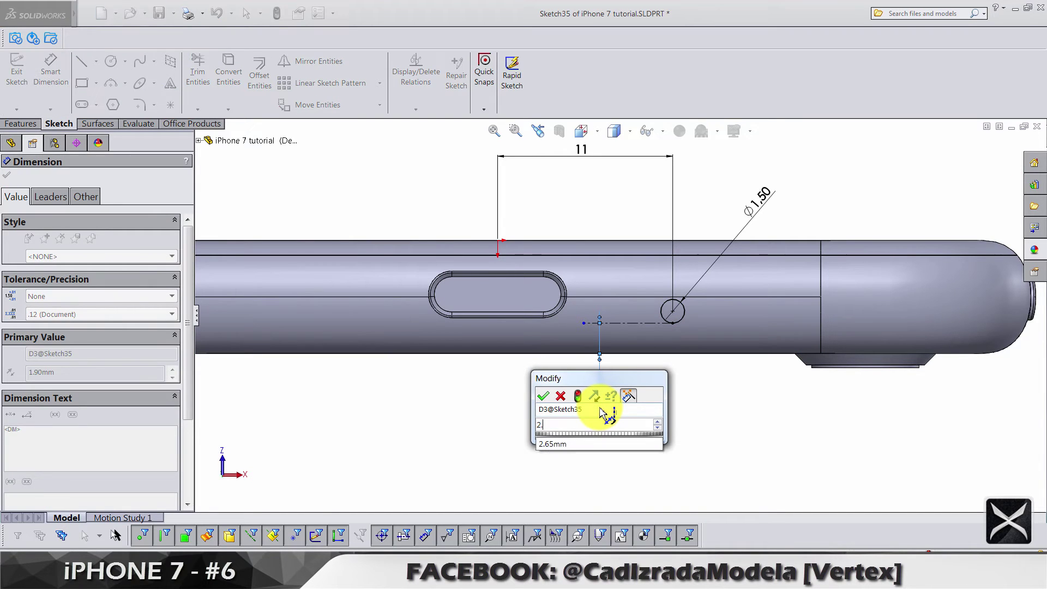
{"action": "key", "text": "Return"}
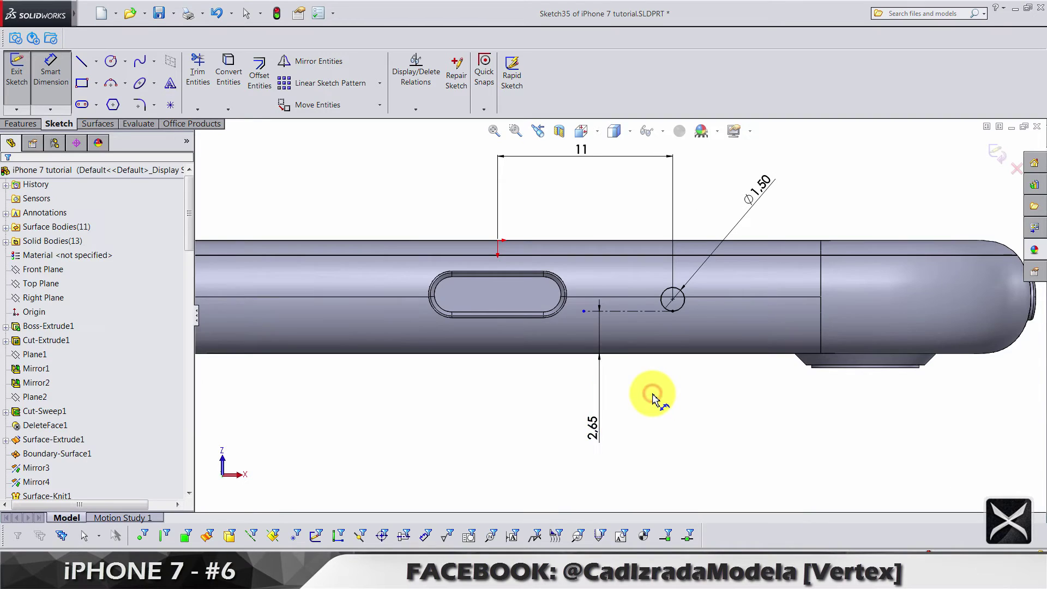
Reposition the circle's diameter dimension text closer to the circle.
{"action": "scroll", "coordinate": [652, 394], "scroll_direction": "up", "scroll_amount": 3}
{"action": "scroll", "coordinate": [699, 251], "scroll_direction": "down", "scroll_amount": 3}
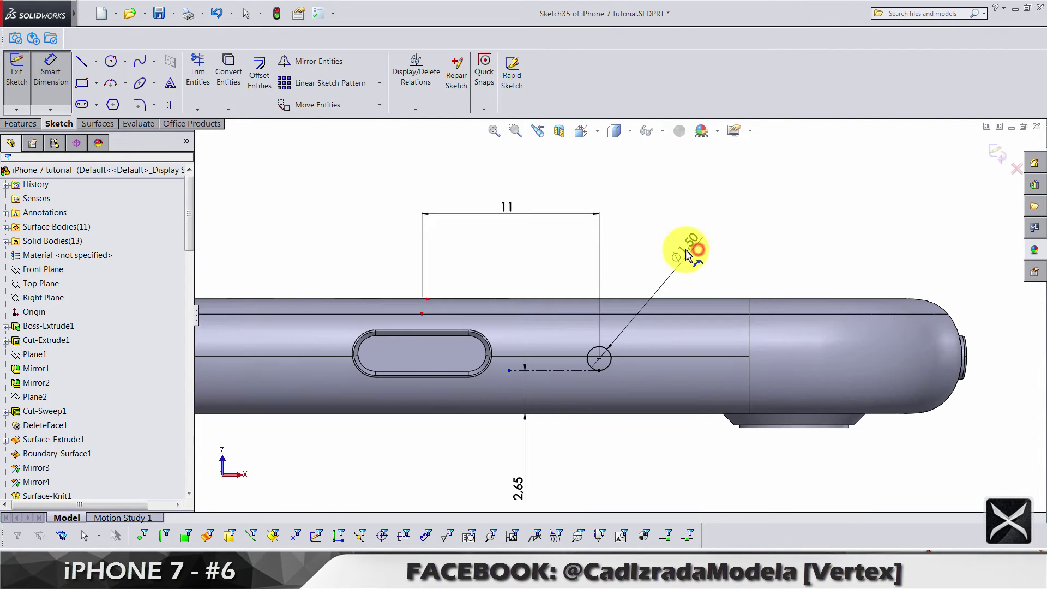
{"action": "left_click_drag", "start_coordinate": [686, 250], "coordinate": [670, 246]}
{"action": "left_click", "coordinate": [559, 262]}
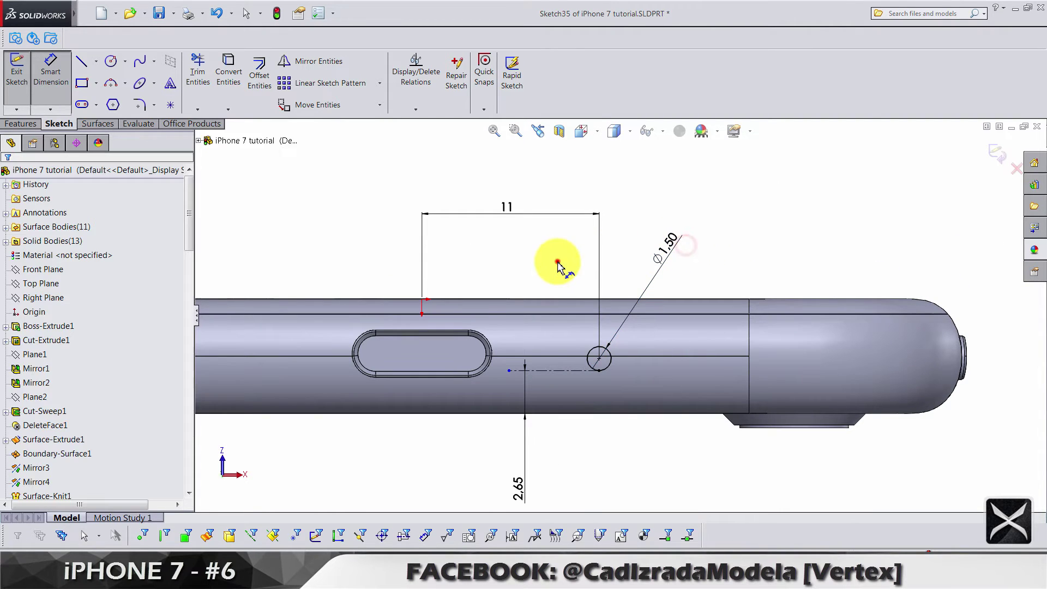
Pattern the circle linearly along the X-axis, away from the port, with 6 instances spaced 2.2 mm apart.
{"action": "left_click", "coordinate": [330, 87]}
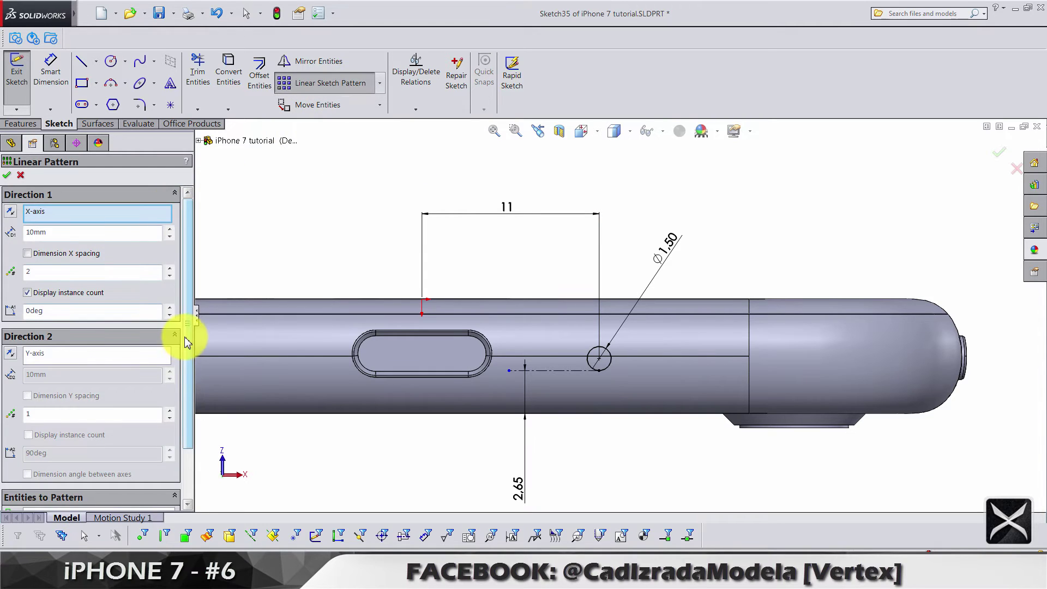
{"action": "left_click_drag", "start_coordinate": [187, 342], "coordinate": [187, 406]}
{"action": "left_click", "coordinate": [117, 456]}
{"action": "left_click", "coordinate": [609, 359]}
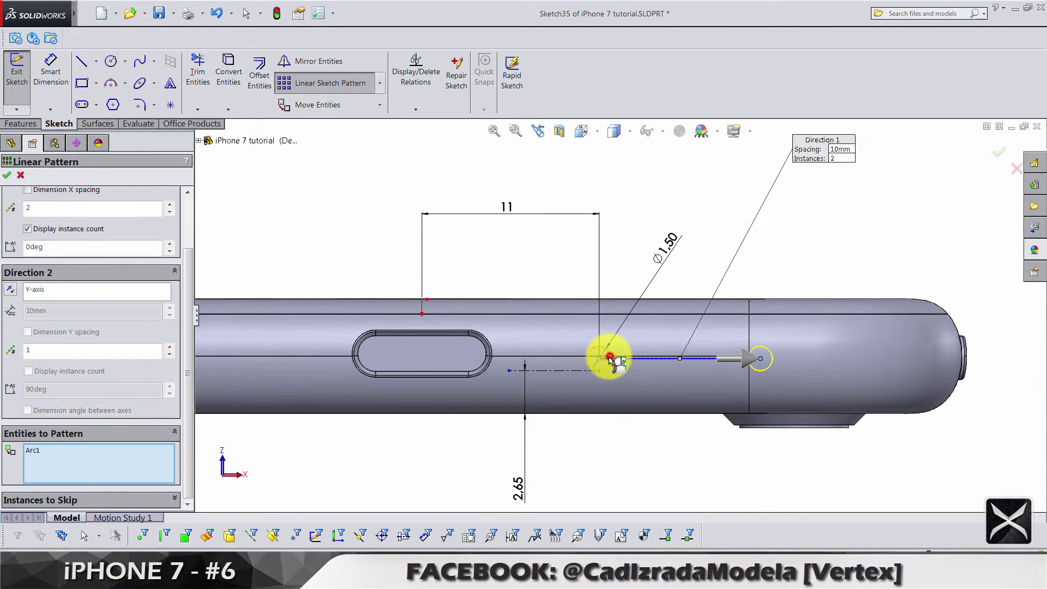
{"action": "left_click_drag", "start_coordinate": [187, 292], "coordinate": [159, 234]}
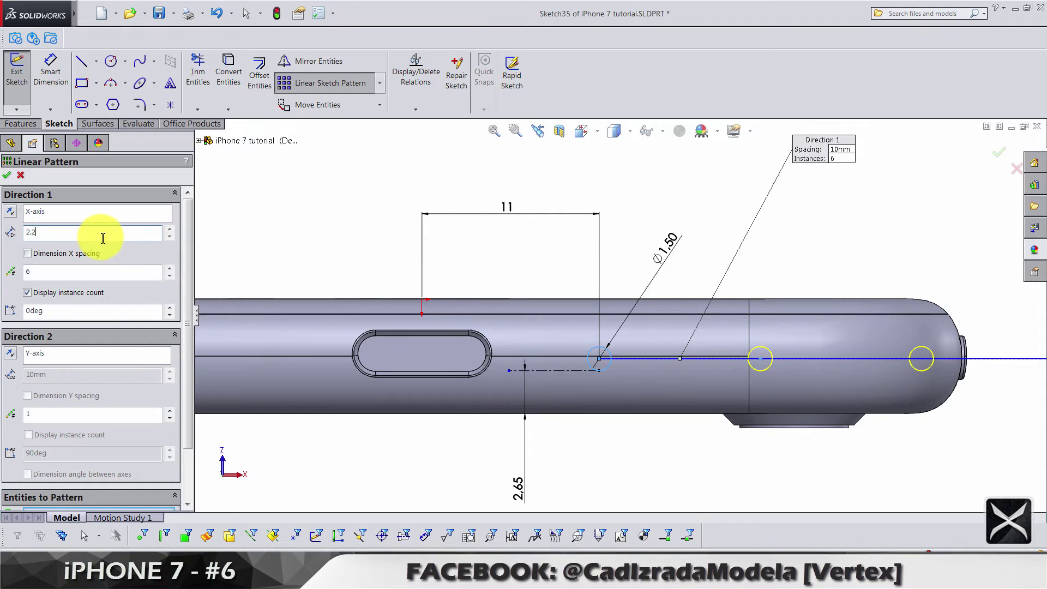
{"action": "key", "text": "Return"}
{"action": "scroll", "coordinate": [621, 332], "scroll_direction": "up", "scroll_amount": 3}
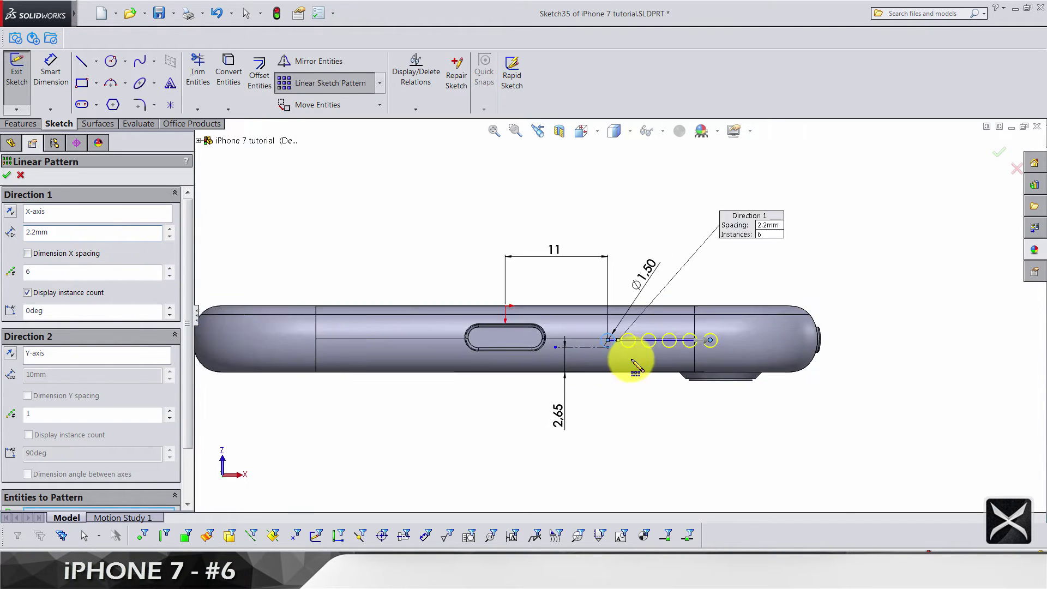
{"action": "left_click", "coordinate": [7, 174]}
{"action": "scroll", "coordinate": [652, 355], "scroll_direction": "down", "scroll_amount": 2}
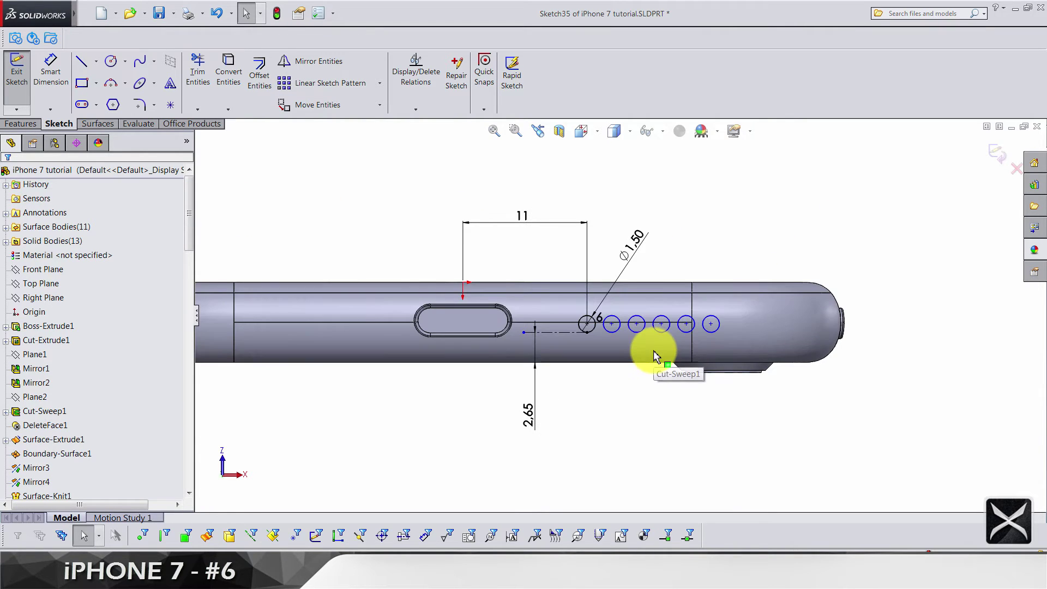
Exit the sketch and cut-extrude the six circles 10 mm deep into the phone, with automatic body selection off and only the housing body selected.
{"action": "left_click", "coordinate": [993, 151]}
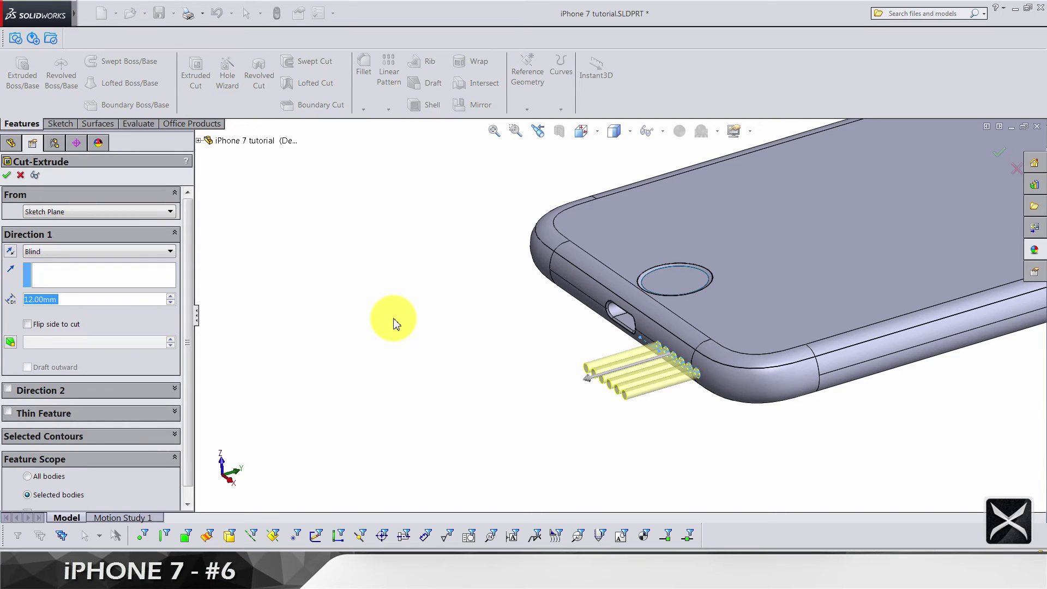
{"action": "left_click", "coordinate": [10, 251]}
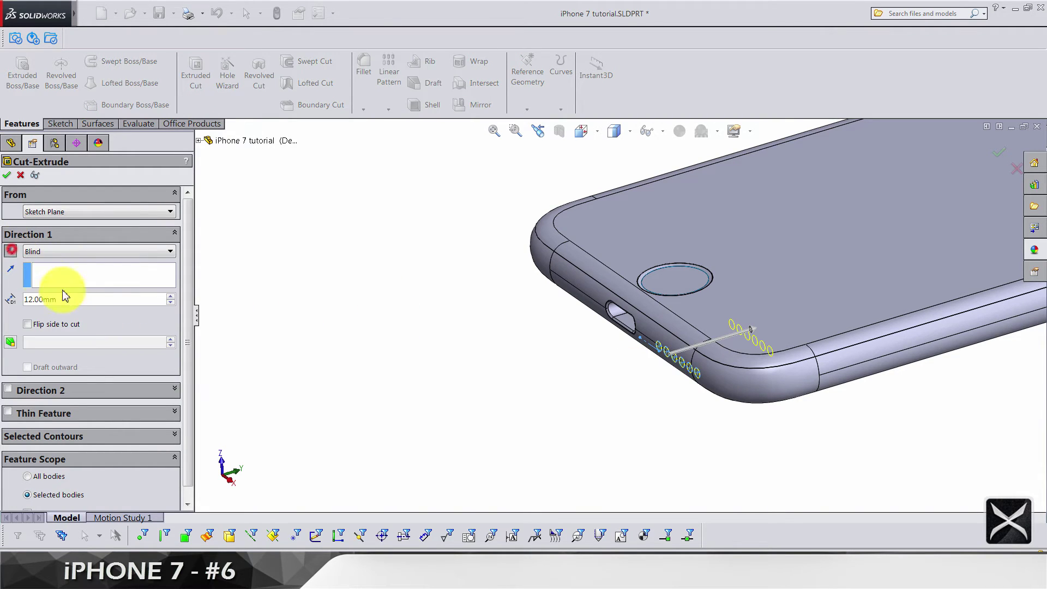
{"action": "type", "text": "10"}
{"action": "key", "text": "Return"}
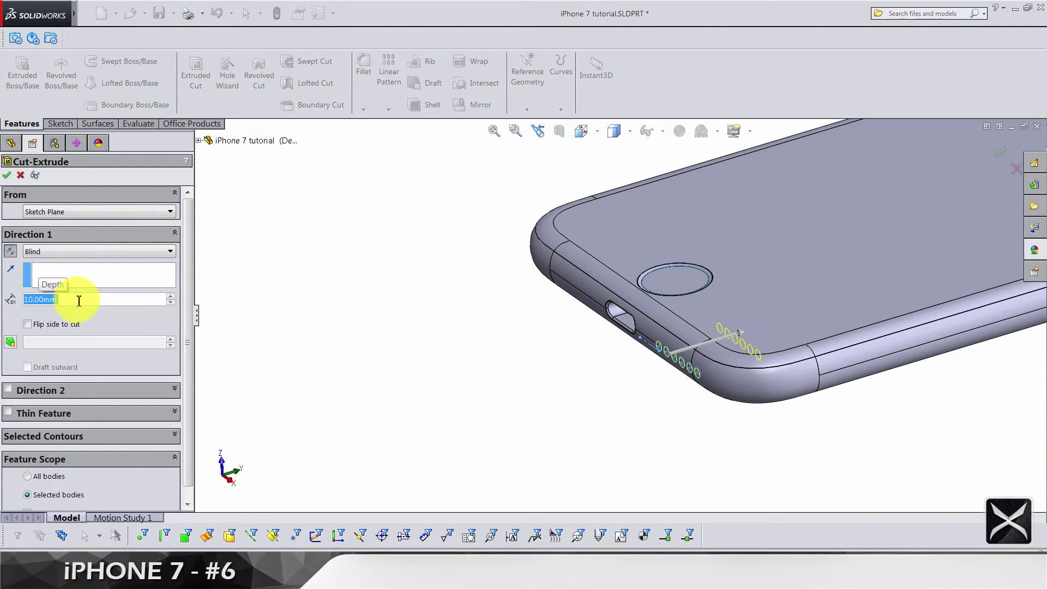
{"action": "left_click_drag", "start_coordinate": [185, 327], "coordinate": [185, 355]}
{"action": "left_click", "coordinate": [28, 499]}
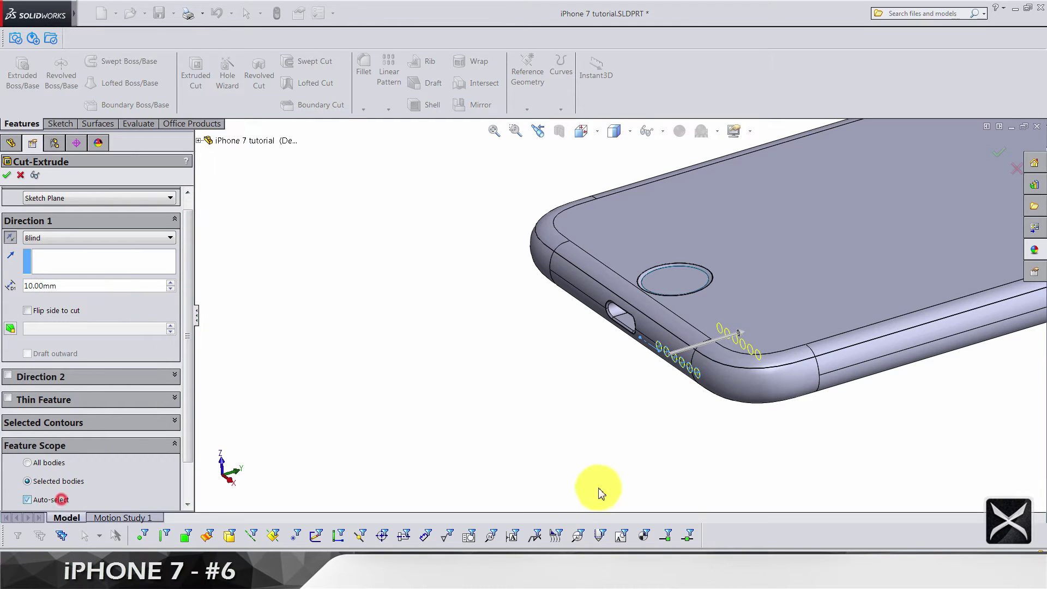
{"action": "left_click", "coordinate": [742, 393]}
{"action": "key", "text": "Return"}
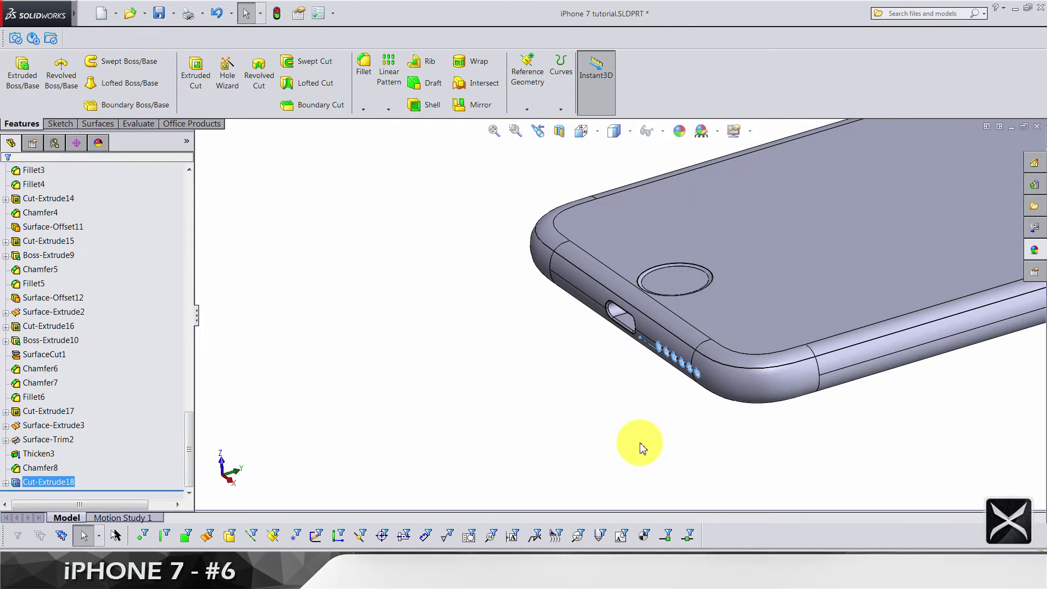
{"action": "left_click", "coordinate": [640, 443]}
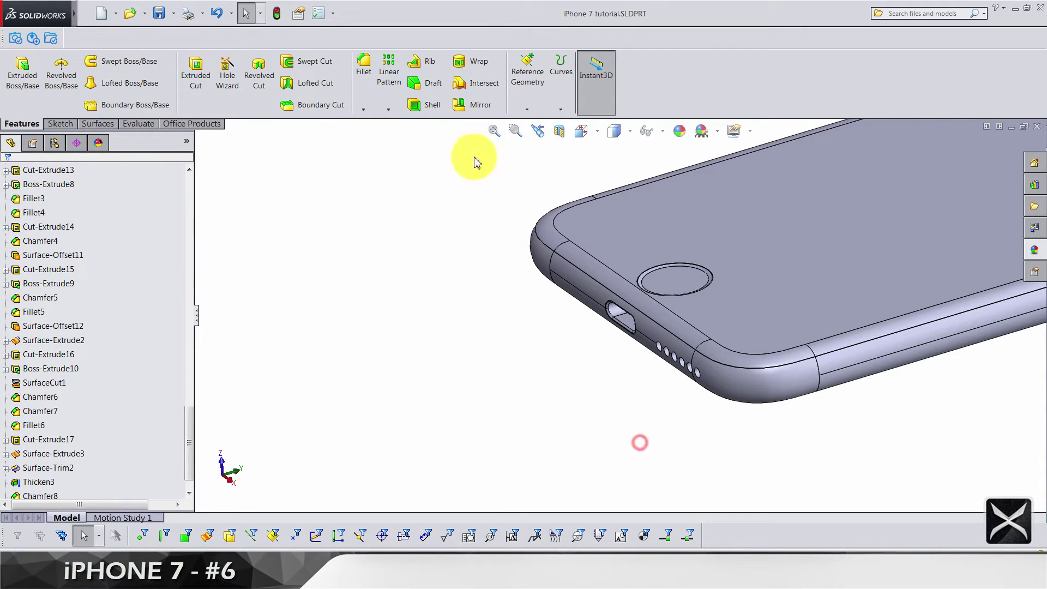
Mirror the six-hole cut about the Right Plane to the other side of the port.
{"action": "scroll", "coordinate": [109, 425], "scroll_direction": "down", "scroll_amount": 2}
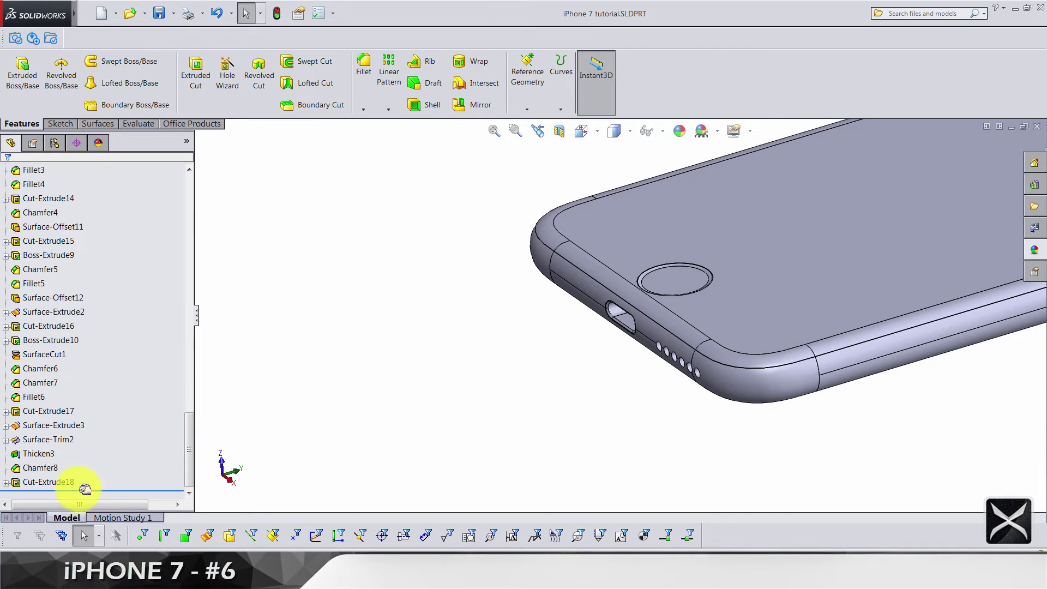
{"action": "left_click", "coordinate": [49, 482]}
{"action": "left_click", "coordinate": [464, 106]}
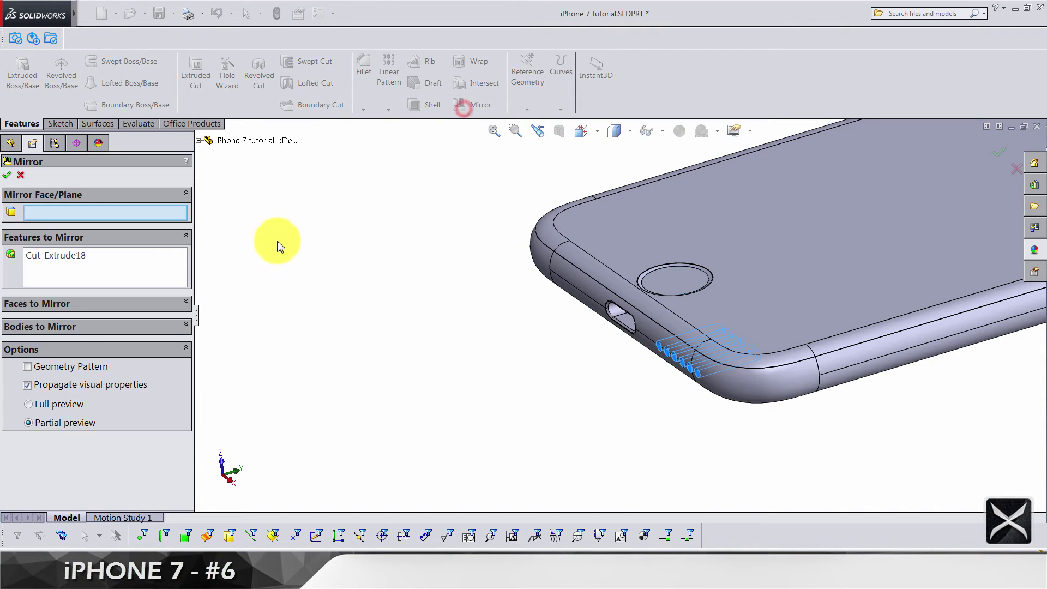
{"action": "left_click", "coordinate": [11, 143]}
{"action": "left_click", "coordinate": [253, 267]}
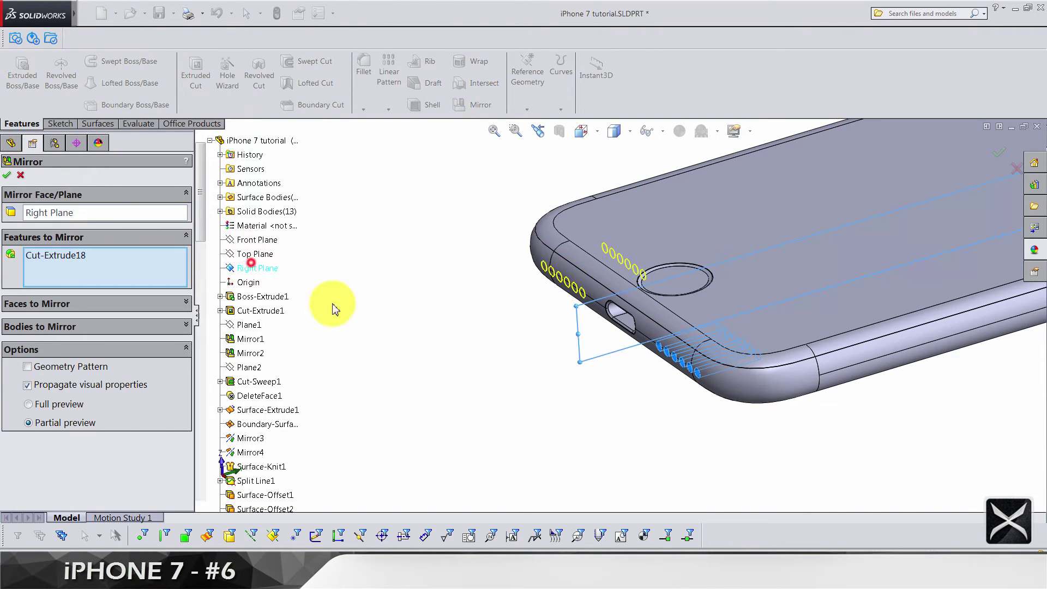
{"action": "right_click", "coordinate": [459, 354]}
Chamfer the outer edges of the six originally cut holes by 0.10 mm at 45 degrees.
{"action": "middle_click_drag", "start_coordinate": [903, 395], "coordinate": [472, 257]}
{"action": "left_click", "coordinate": [369, 110]}
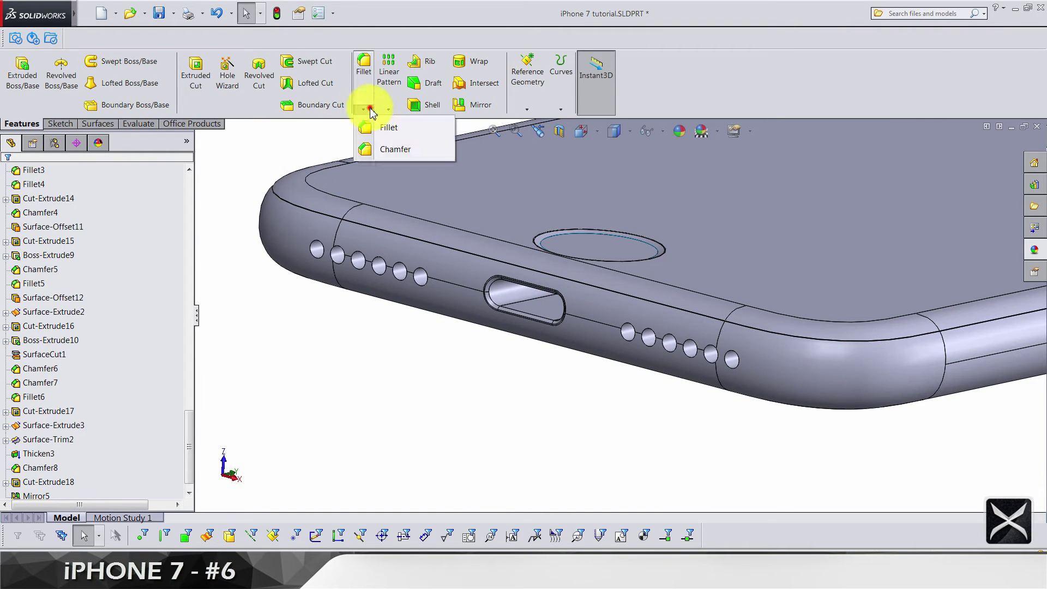
{"action": "left_click", "coordinate": [373, 146]}
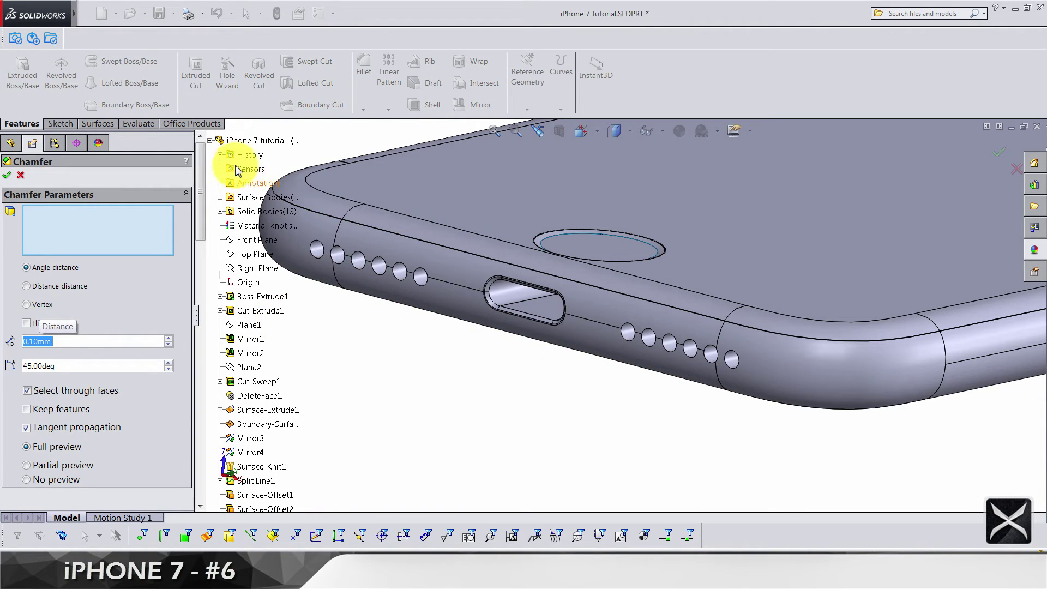
{"action": "scroll", "coordinate": [600, 315], "scroll_direction": "down", "scroll_amount": 3}
{"action": "scroll", "coordinate": [639, 318], "scroll_direction": "down", "scroll_amount": 5}
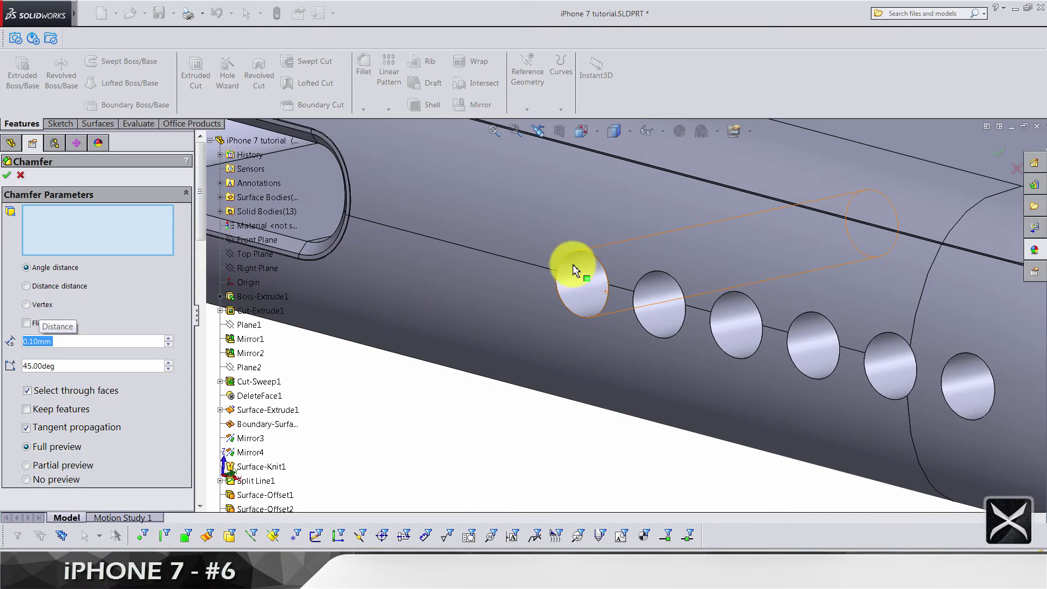
{"action": "left_click", "coordinate": [569, 256]}
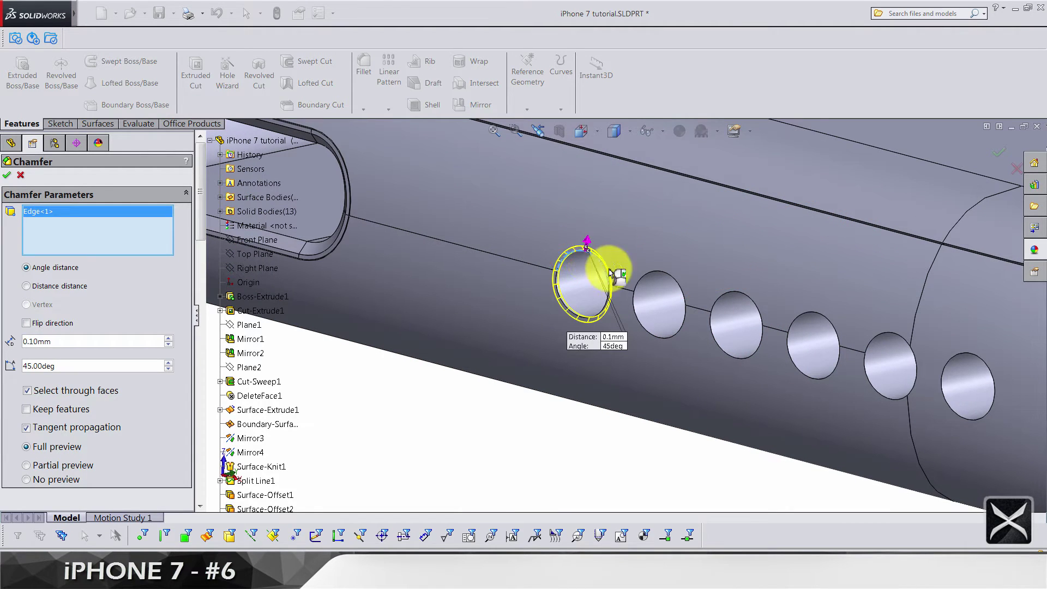
{"action": "left_click", "coordinate": [641, 281]}
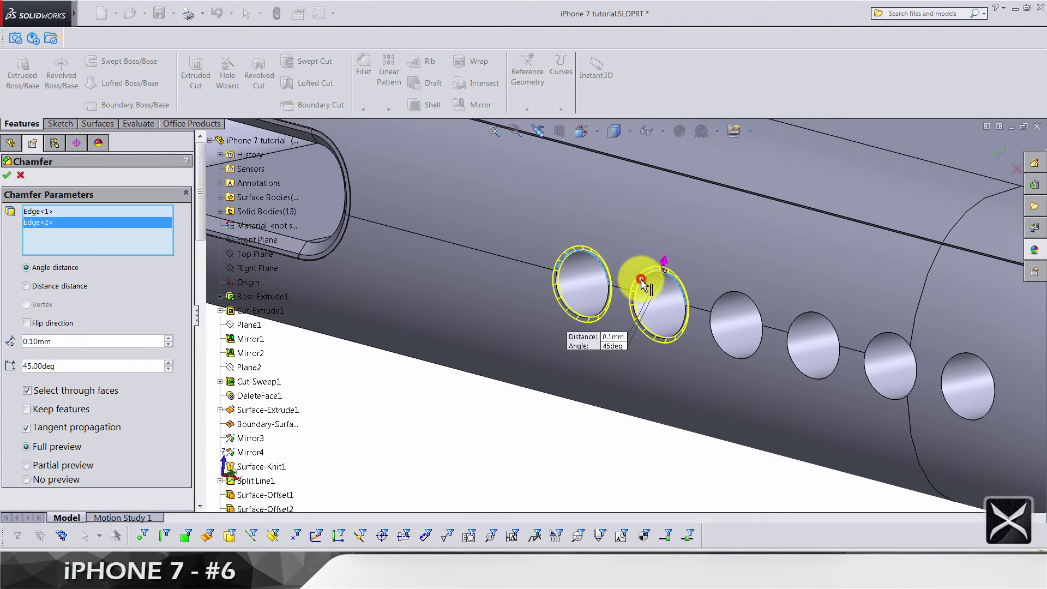
{"action": "left_click", "coordinate": [723, 294]}
{"action": "left_click", "coordinate": [800, 324]}
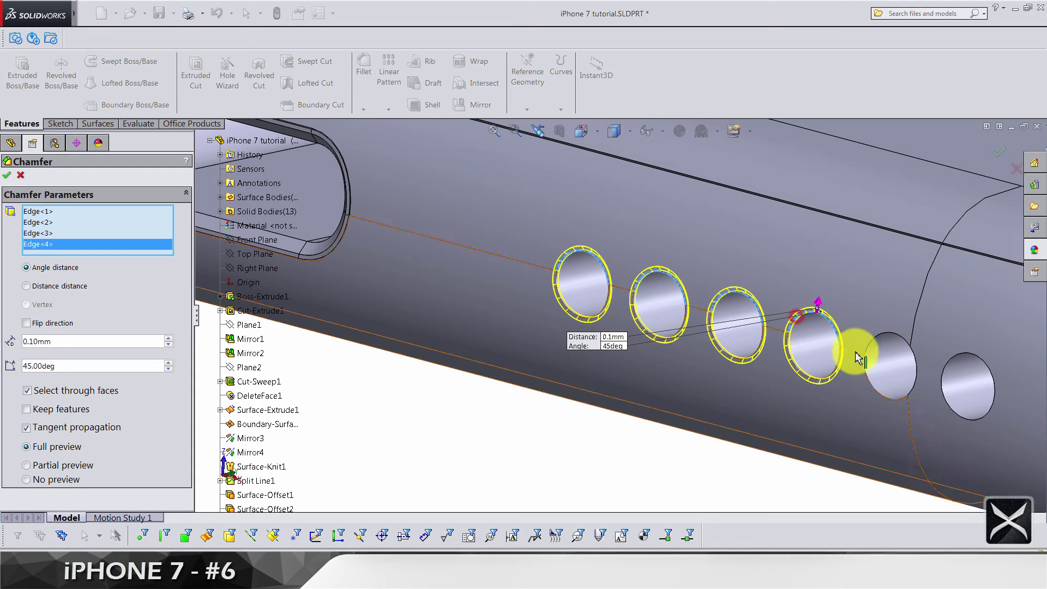
{"action": "left_click", "coordinate": [907, 357]}
{"action": "left_click", "coordinate": [949, 370]}
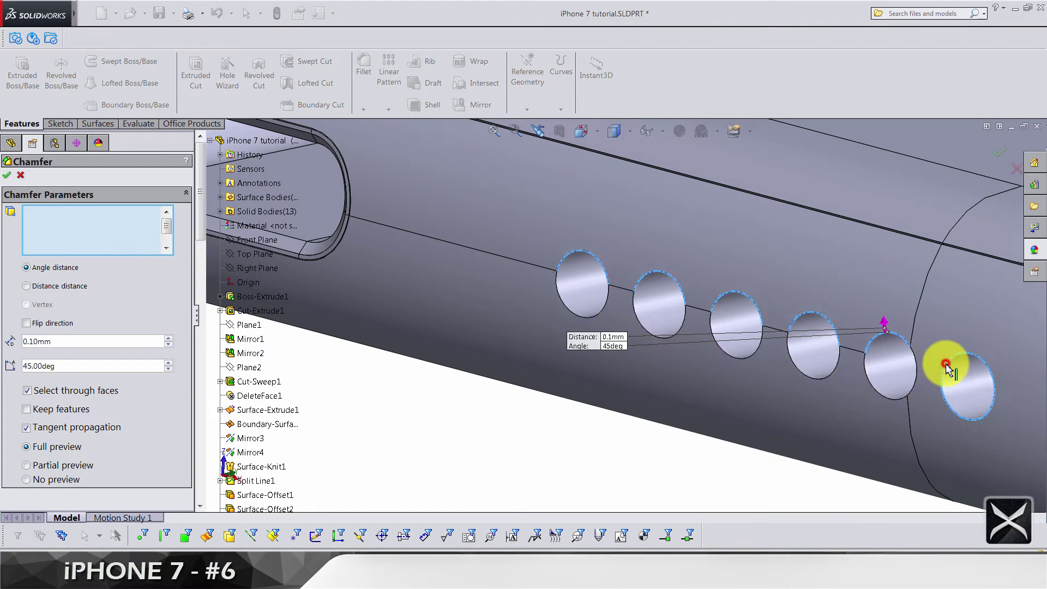
{"action": "scroll", "coordinate": [662, 474], "scroll_direction": "up", "scroll_amount": 3}
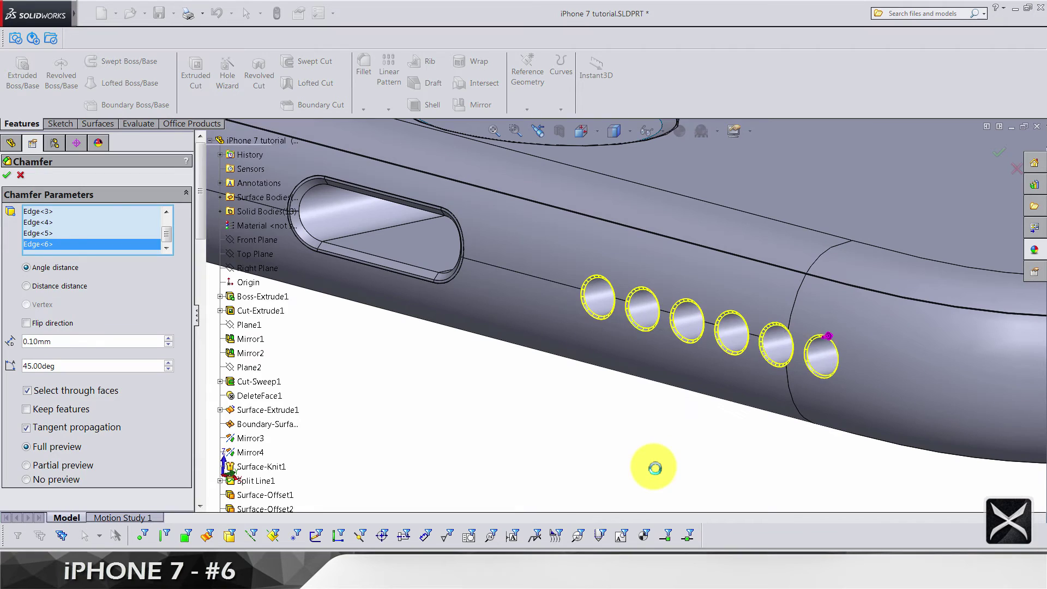
{"action": "key", "text": "Return"}
Edit the 0.10 mm hole chamfer to include the outer edges of the six mirrored holes.
{"action": "middle_click_drag", "start_coordinate": [648, 467], "coordinate": [667, 385]}
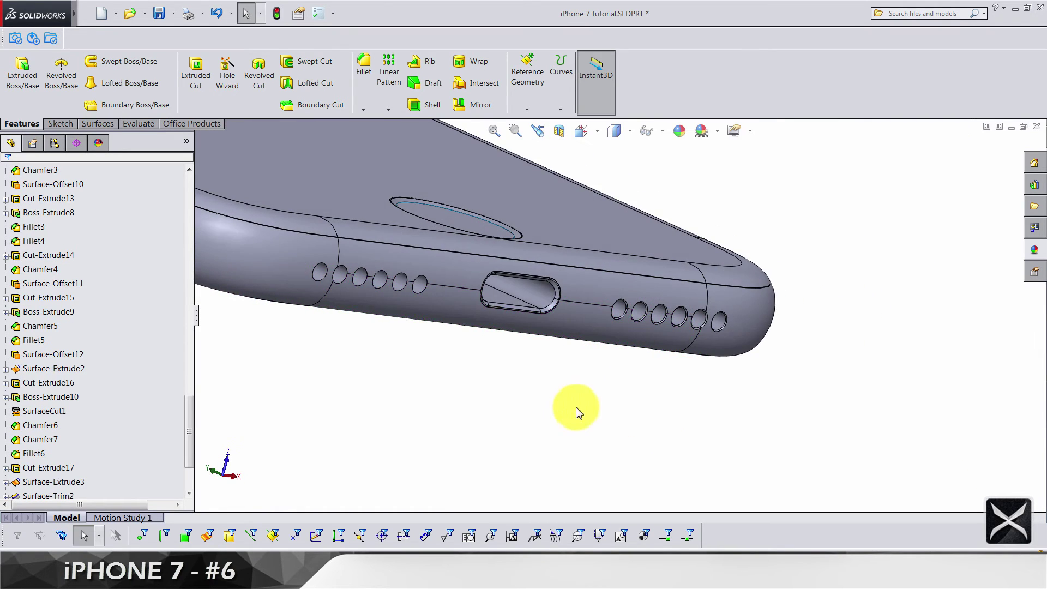
{"action": "scroll", "coordinate": [502, 291], "scroll_direction": "down", "scroll_amount": 6}
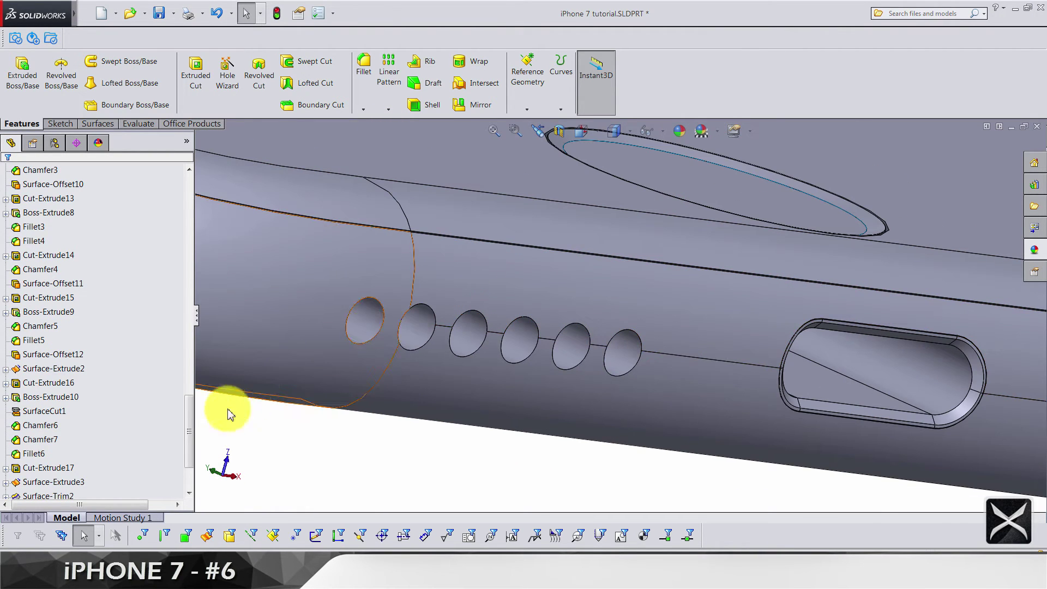
{"action": "scroll", "coordinate": [108, 468], "scroll_direction": "down", "scroll_amount": 2}
{"action": "left_click", "coordinate": [54, 479]}
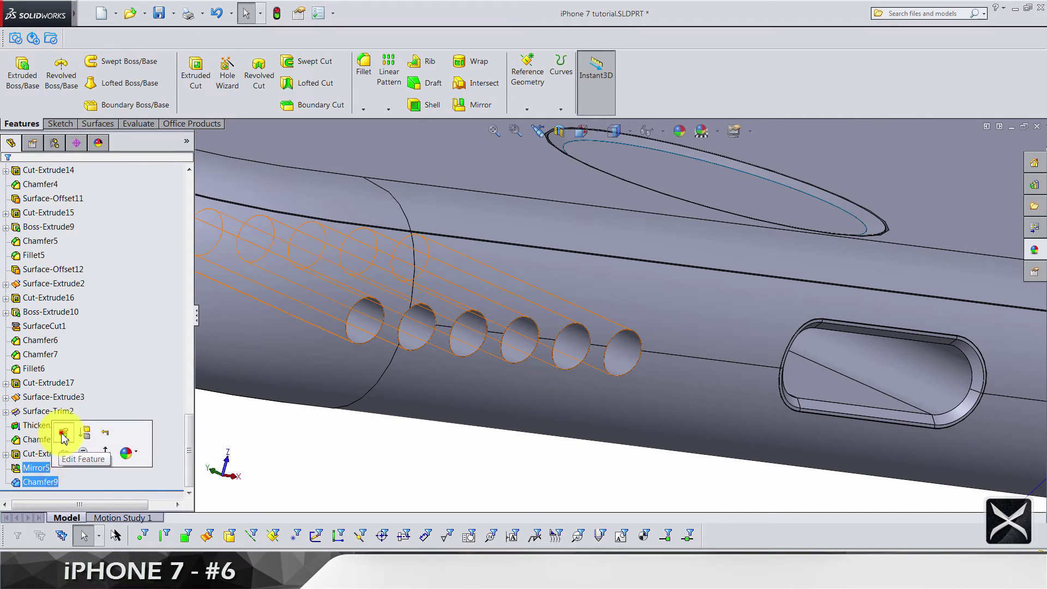
{"action": "left_click", "coordinate": [68, 429]}
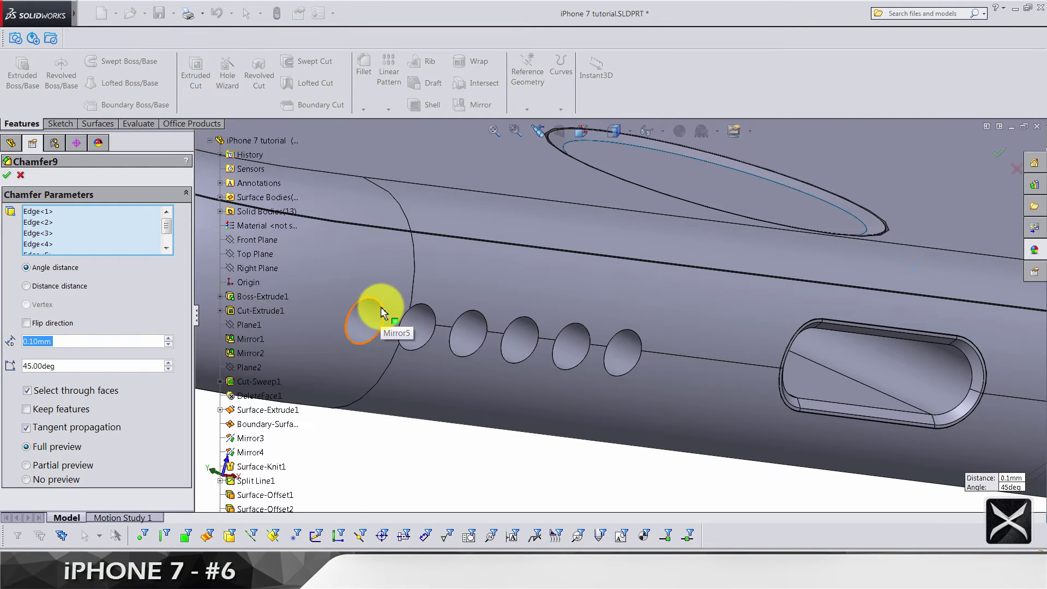
{"action": "left_click", "coordinate": [381, 308]}
{"action": "left_click", "coordinate": [431, 313]}
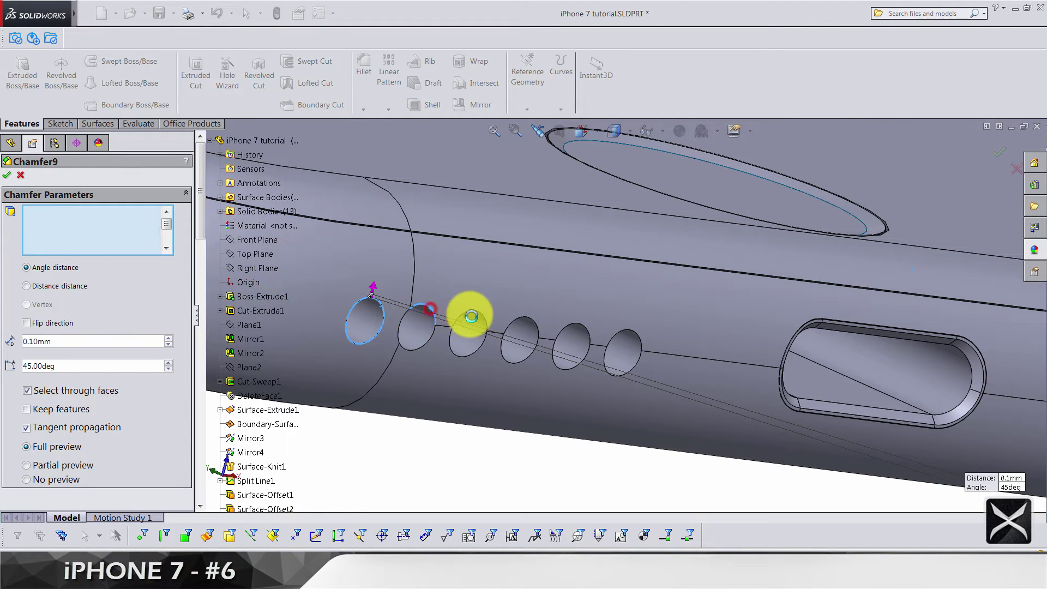
{"action": "left_click", "coordinate": [467, 314]}
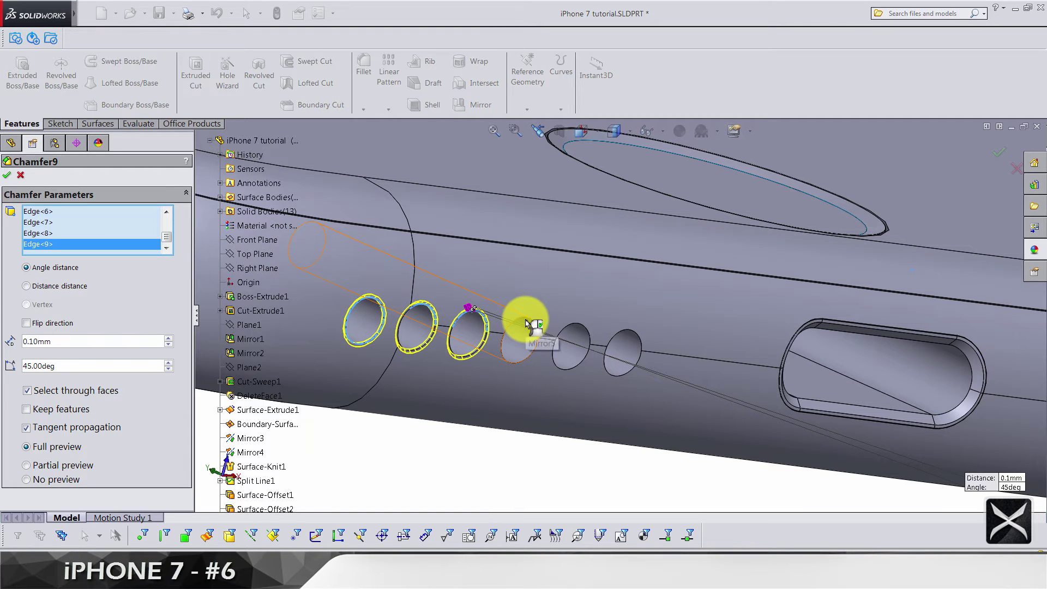
{"action": "left_click", "coordinate": [526, 321]}
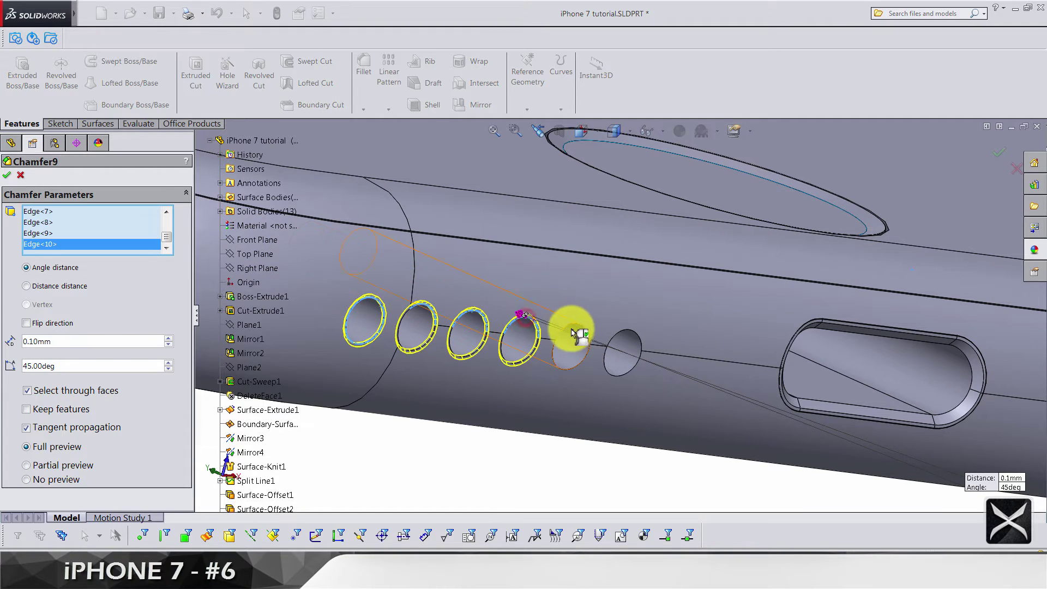
{"action": "left_click", "coordinate": [573, 327]}
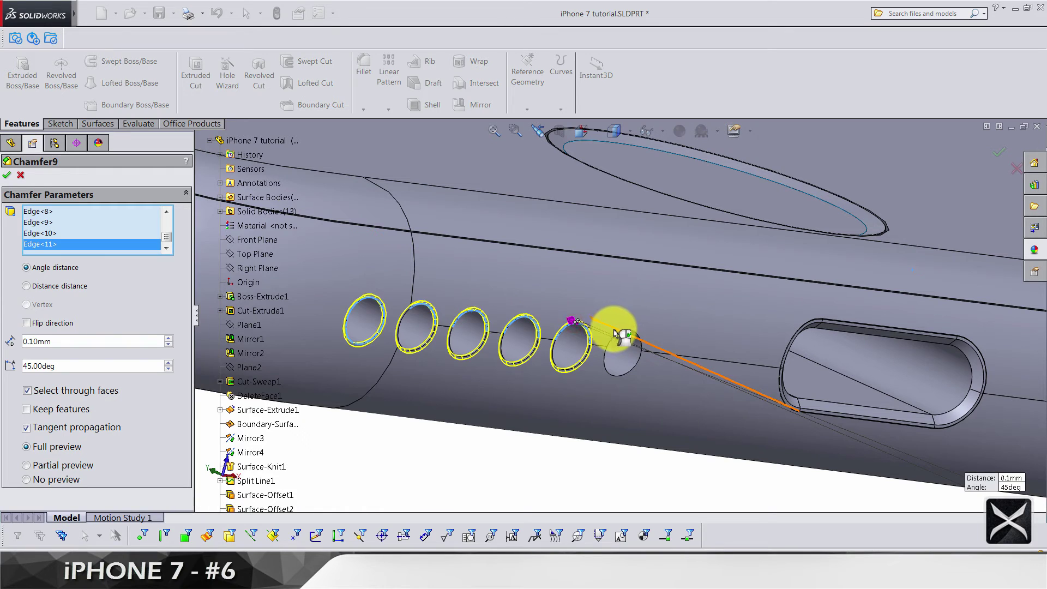
{"action": "left_click", "coordinate": [622, 332]}
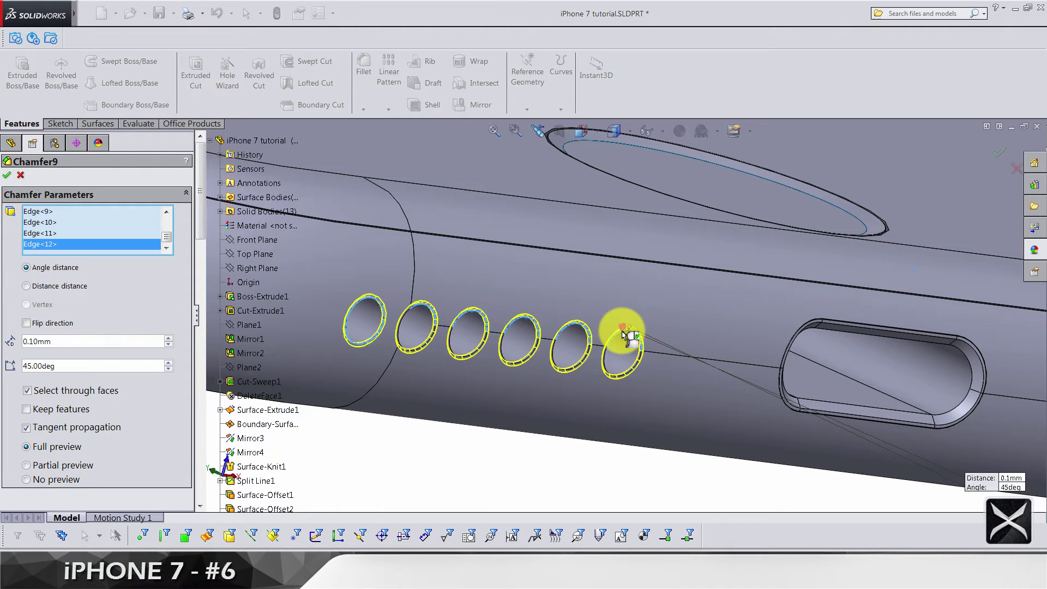
{"action": "right_click", "coordinate": [622, 333]}
Start a sketch on the Top Plane and draw a circle about 3.3 mm in diameter between the port and the originally cut holes.
{"action": "scroll", "coordinate": [621, 331], "scroll_direction": "up", "scroll_amount": 8}
{"action": "middle_click_drag", "start_coordinate": [704, 390], "coordinate": [574, 436]}
{"action": "scroll", "coordinate": [575, 437], "scroll_direction": "up", "scroll_amount": 4}
{"action": "scroll", "coordinate": [412, 309], "scroll_direction": "down", "scroll_amount": 5}
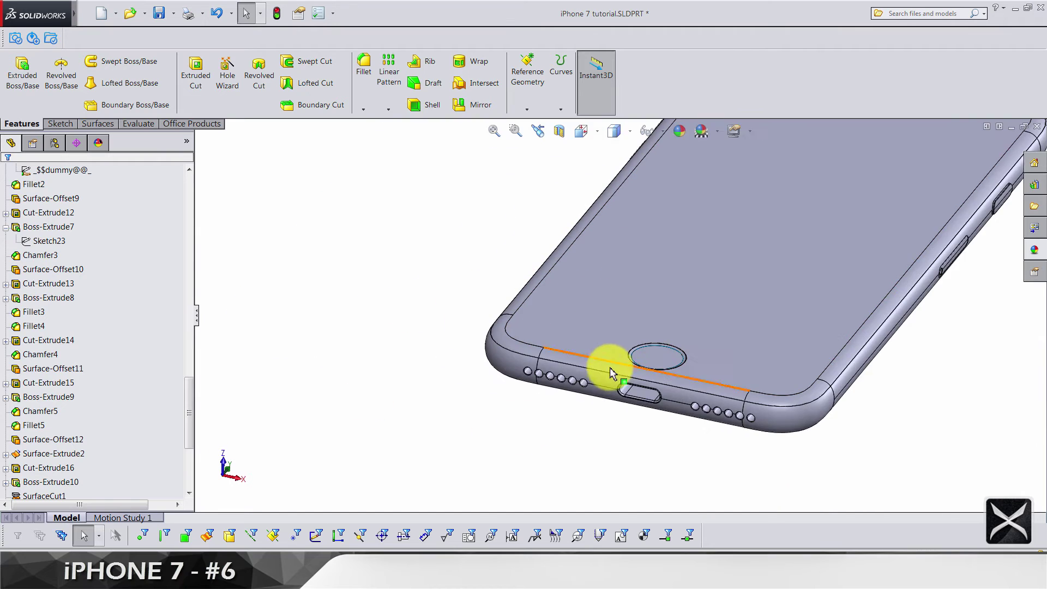
{"action": "scroll", "coordinate": [609, 374], "scroll_direction": "down", "scroll_amount": 2}
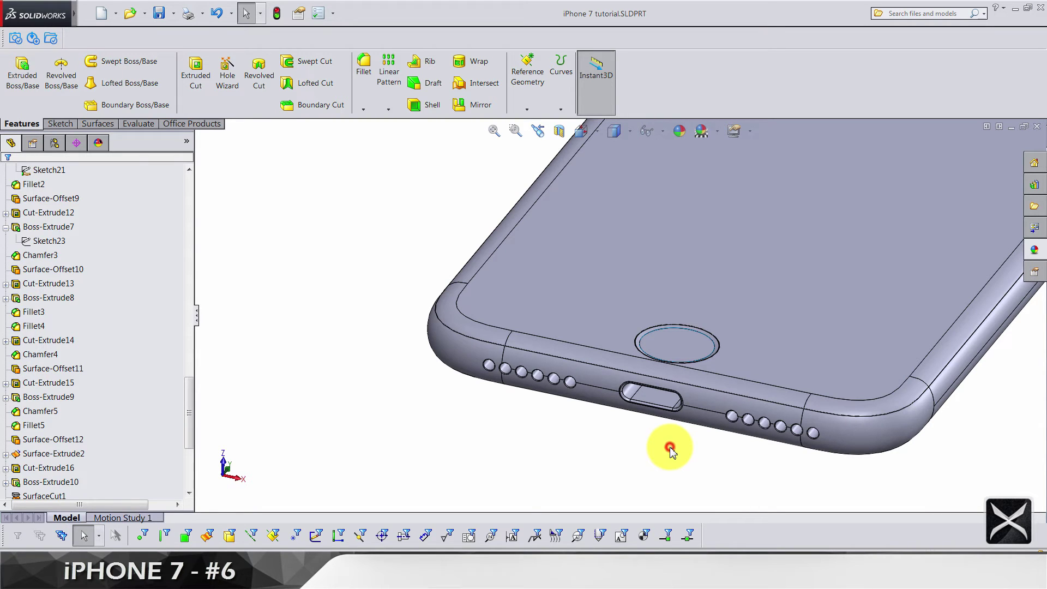
{"action": "scroll", "coordinate": [117, 403], "scroll_direction": "up", "scroll_amount": 10}
{"action": "left_click", "coordinate": [60, 297]}
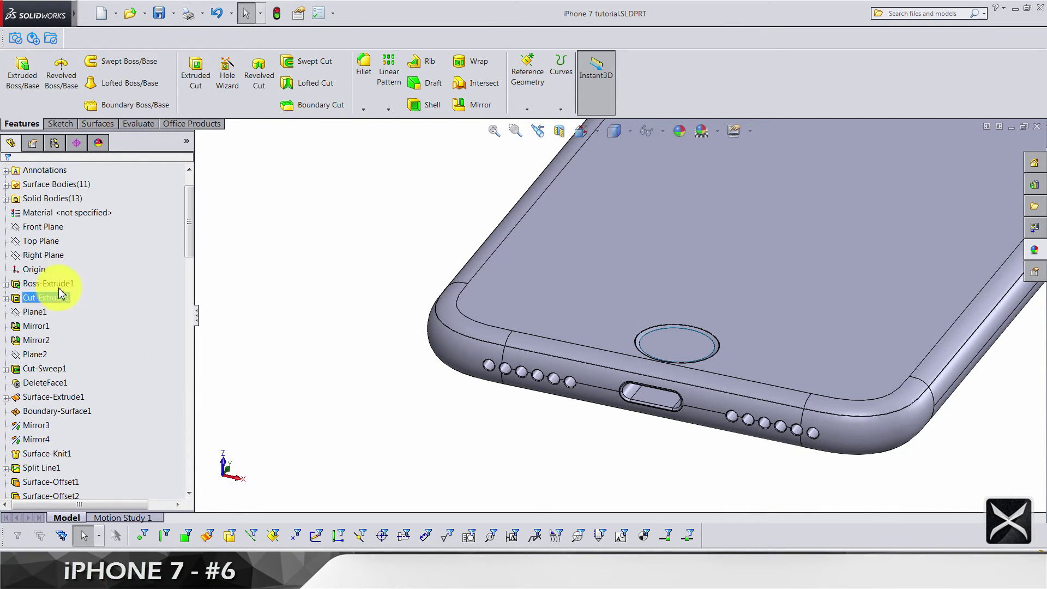
{"action": "left_click", "coordinate": [41, 241]}
{"action": "left_click", "coordinate": [55, 227]}
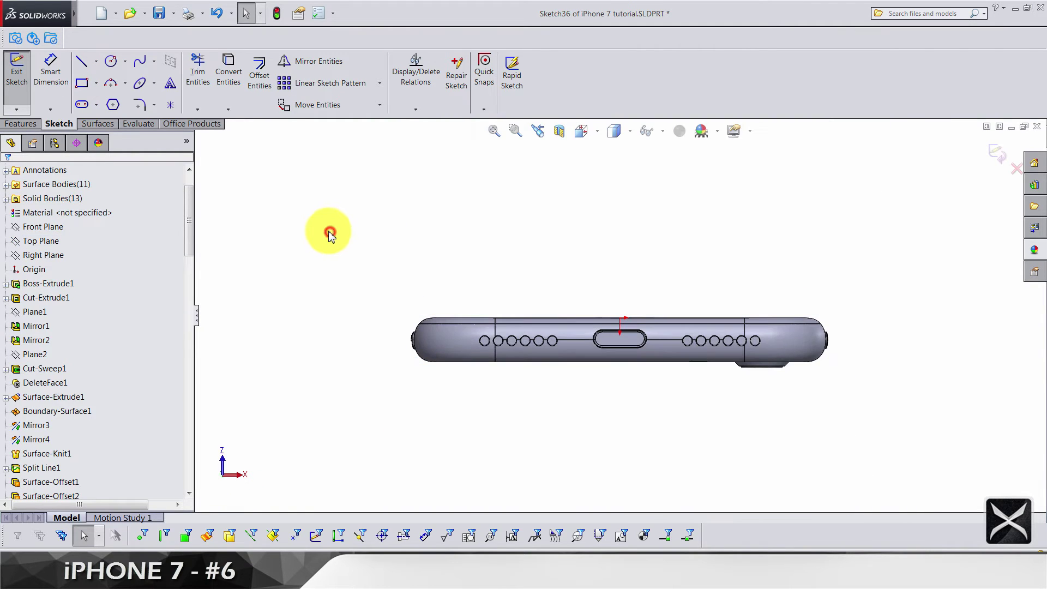
{"action": "left_click", "coordinate": [110, 60]}
{"action": "scroll", "coordinate": [612, 346], "scroll_direction": "down", "scroll_amount": 5}
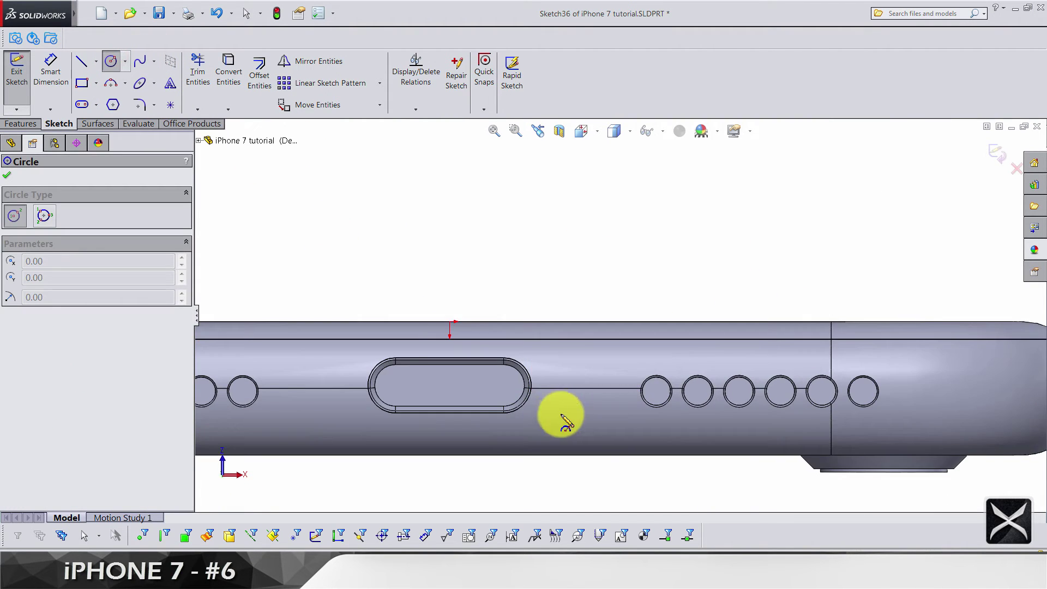
{"action": "left_click", "coordinate": [587, 385]}
{"action": "left_click", "coordinate": [587, 406]}
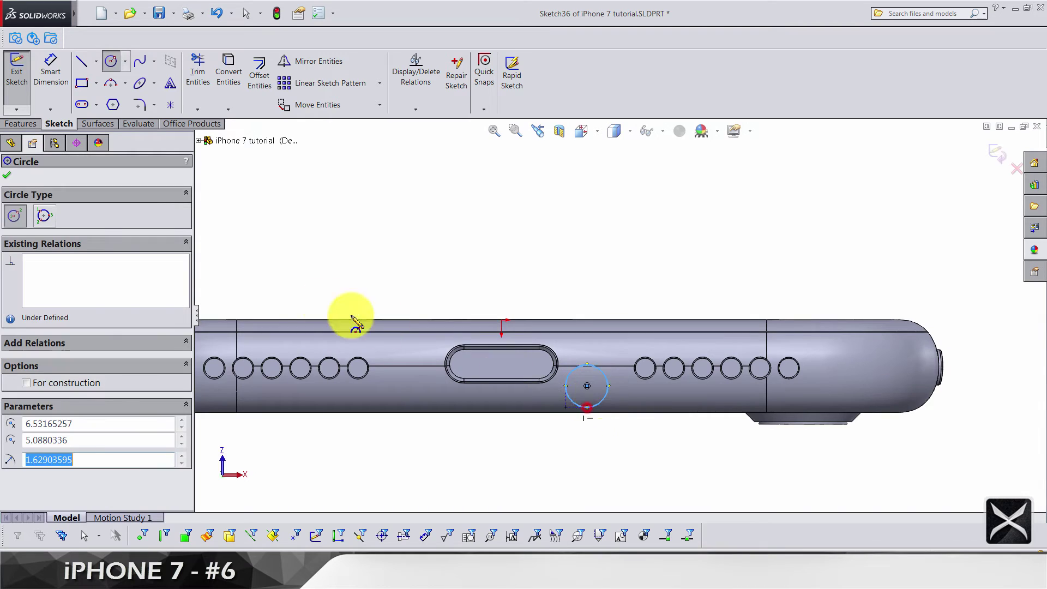
Dimension the new circle's diameter as 1.6 mm.
{"action": "left_click", "coordinate": [44, 78]}
{"action": "left_click", "coordinate": [605, 395]}
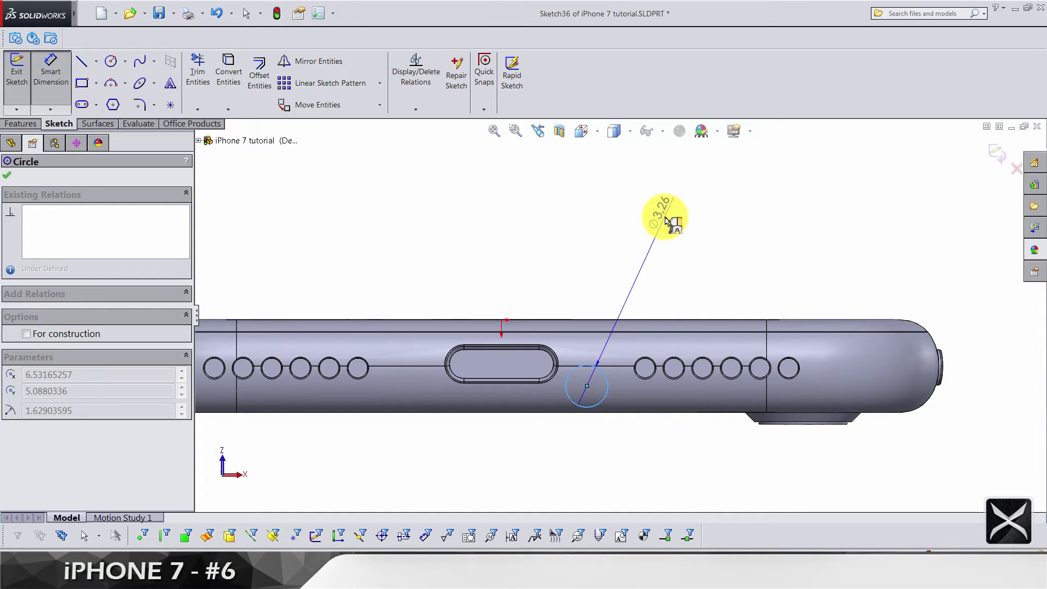
{"action": "left_click", "coordinate": [667, 220]}
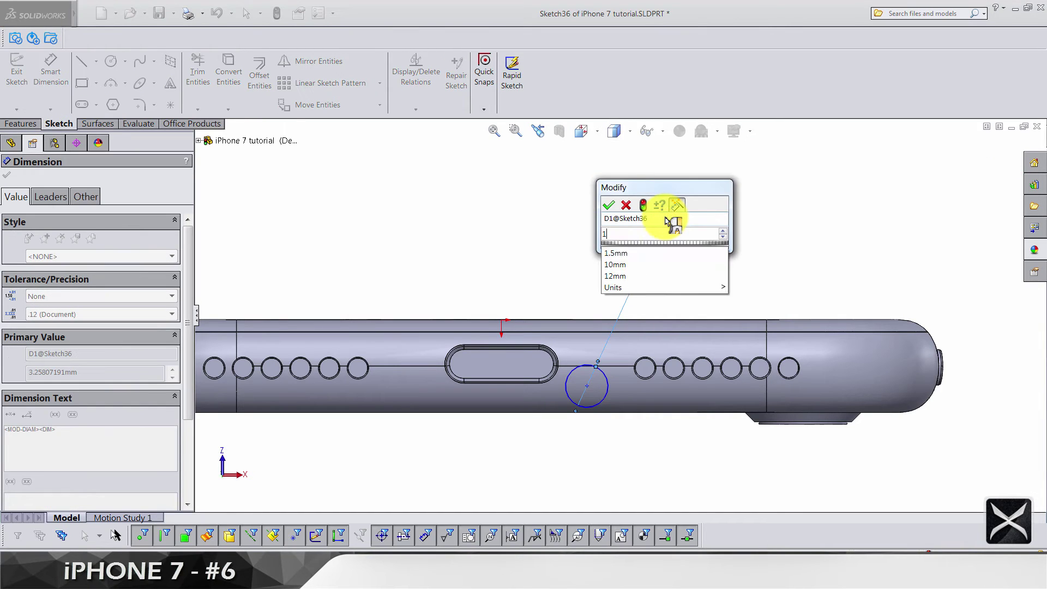
{"action": "type", "text": "1.6"}
{"action": "key", "text": "Return"}
{"action": "left_click", "coordinate": [529, 227]}
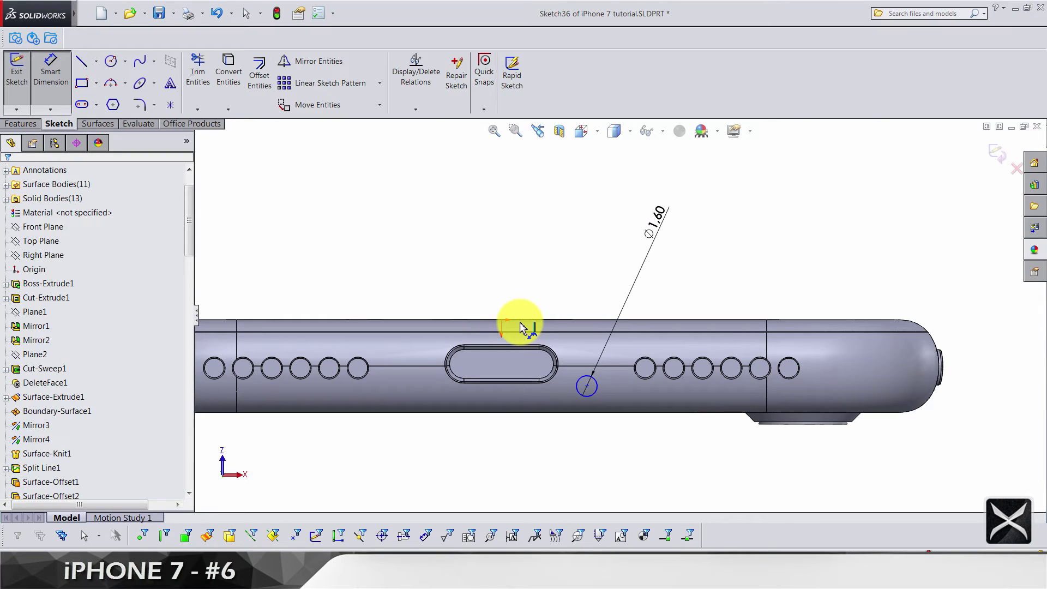
Dimension the horizontal distance from the origin to the circle's center as 6.4 mm.
{"action": "left_click", "coordinate": [501, 320]}
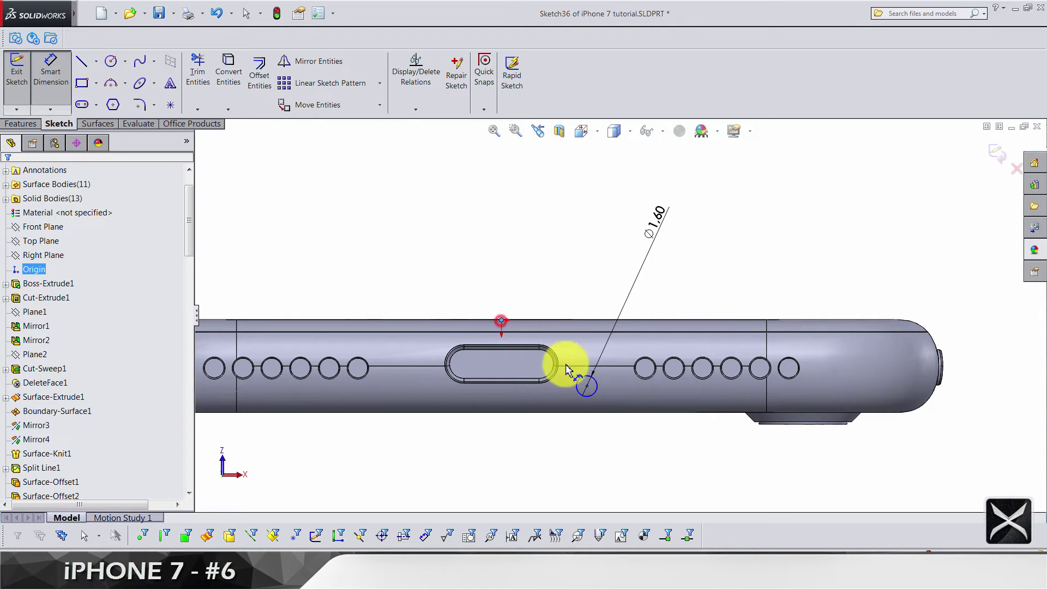
{"action": "left_click", "coordinate": [586, 386]}
{"action": "left_click", "coordinate": [539, 232]}
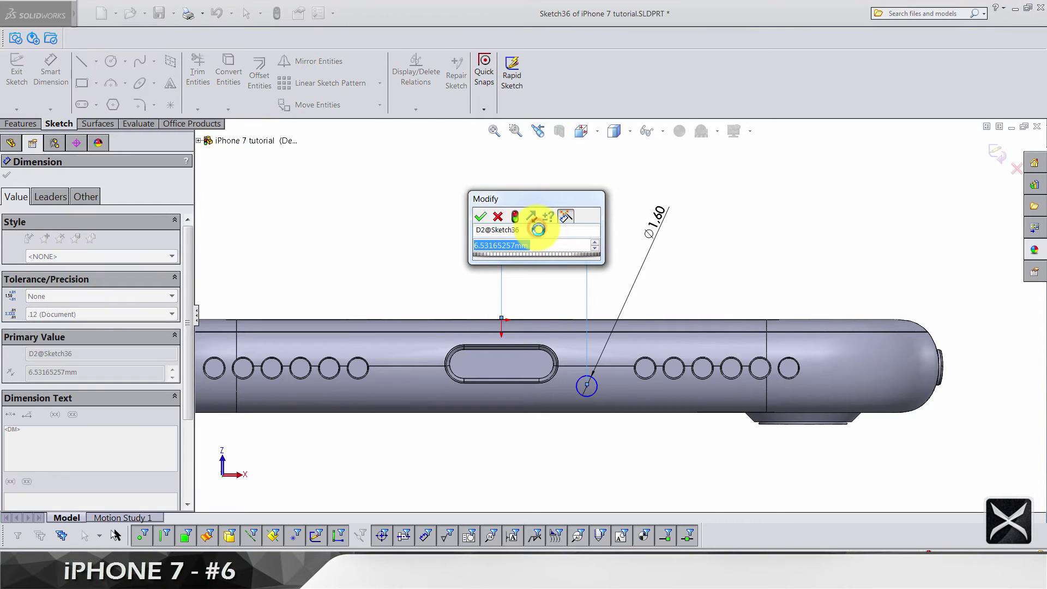
{"action": "type", "text": "6.4"}
{"action": "key", "text": "Return"}
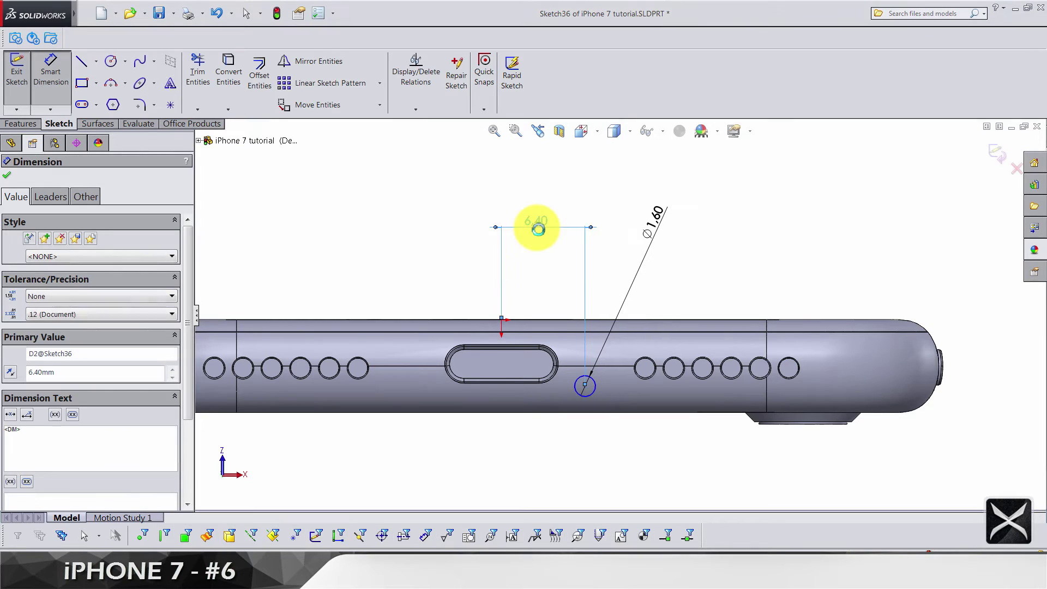
{"action": "left_click", "coordinate": [446, 234]}
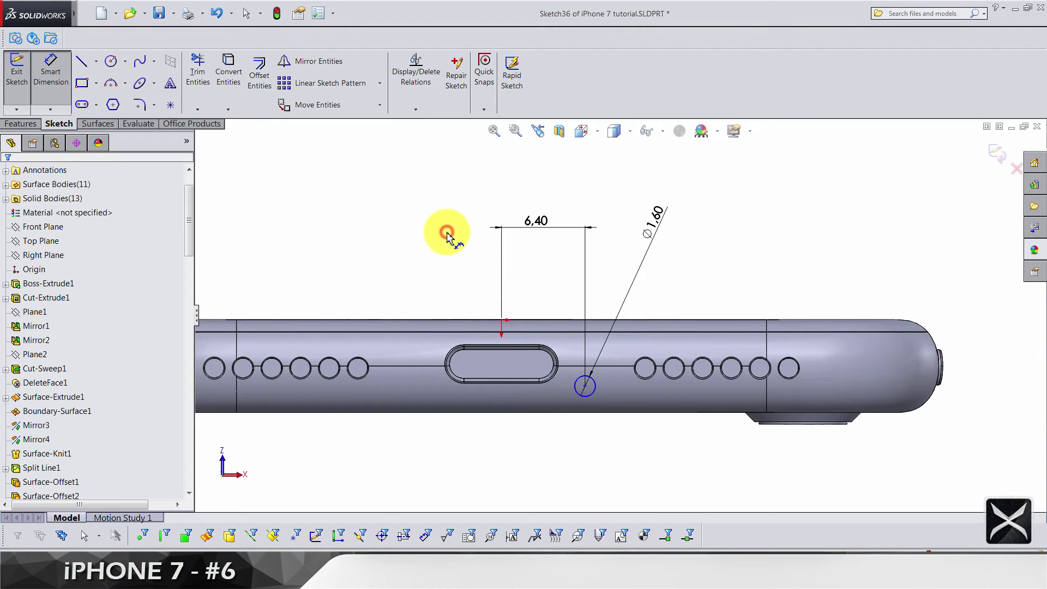
Dimension the distance from the housing's back edge to the circle's center as 3.39 mm.
{"action": "left_click", "coordinate": [602, 414]}
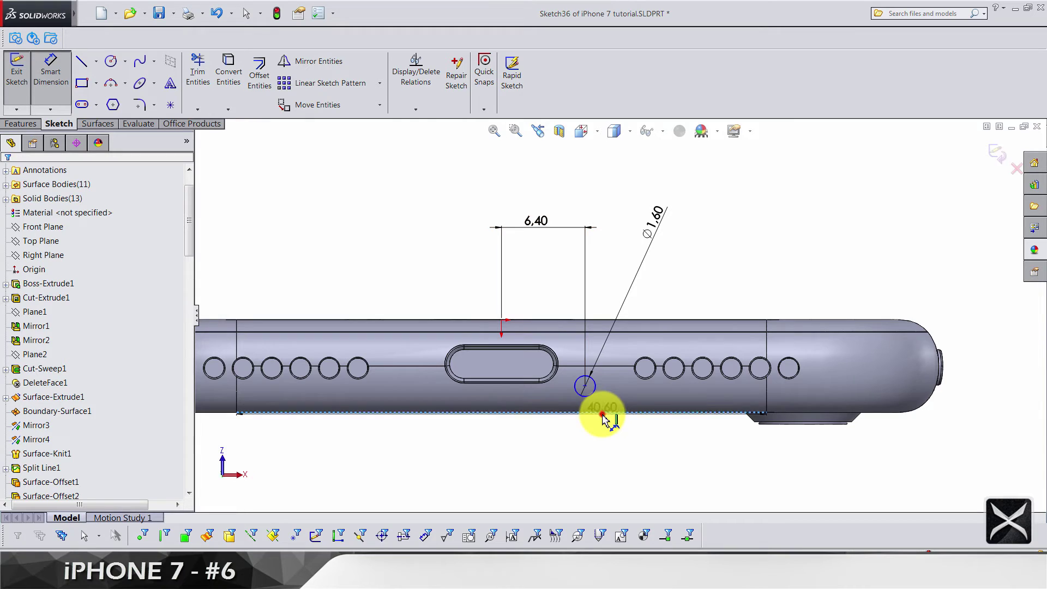
{"action": "left_click", "coordinate": [587, 388]}
{"action": "left_click", "coordinate": [628, 391]}
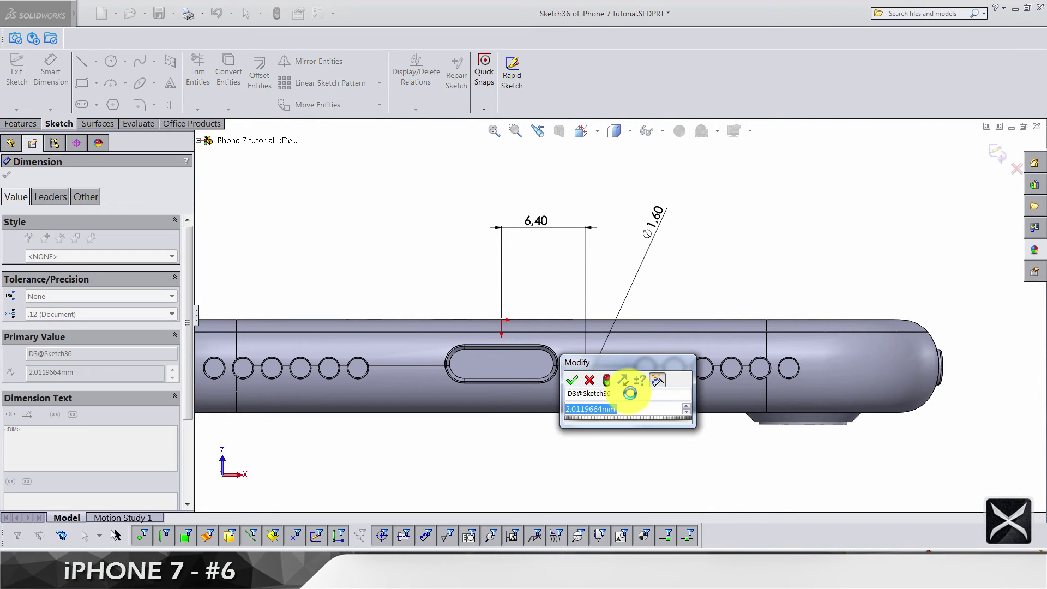
{"action": "type", "text": "3.39"}
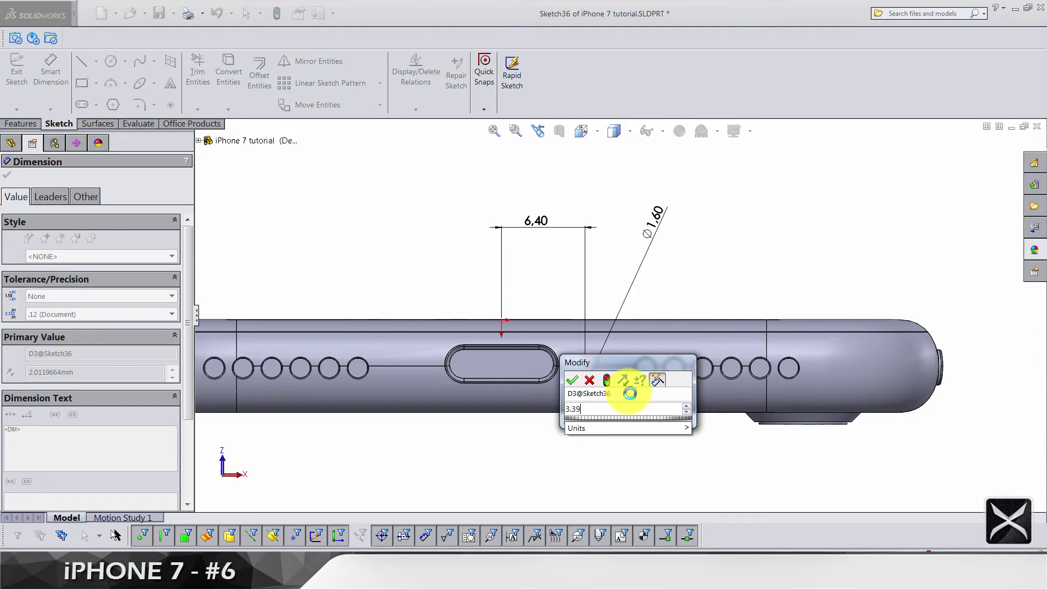
{"action": "key", "text": "Return"}
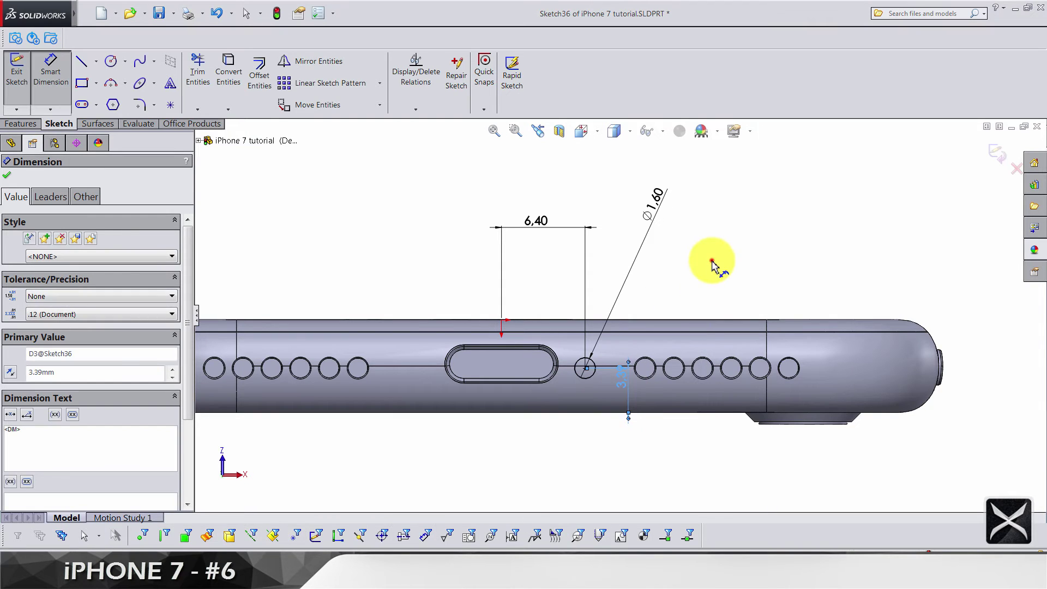
{"action": "left_click", "coordinate": [709, 260]}
{"action": "left_click", "coordinate": [716, 255]}
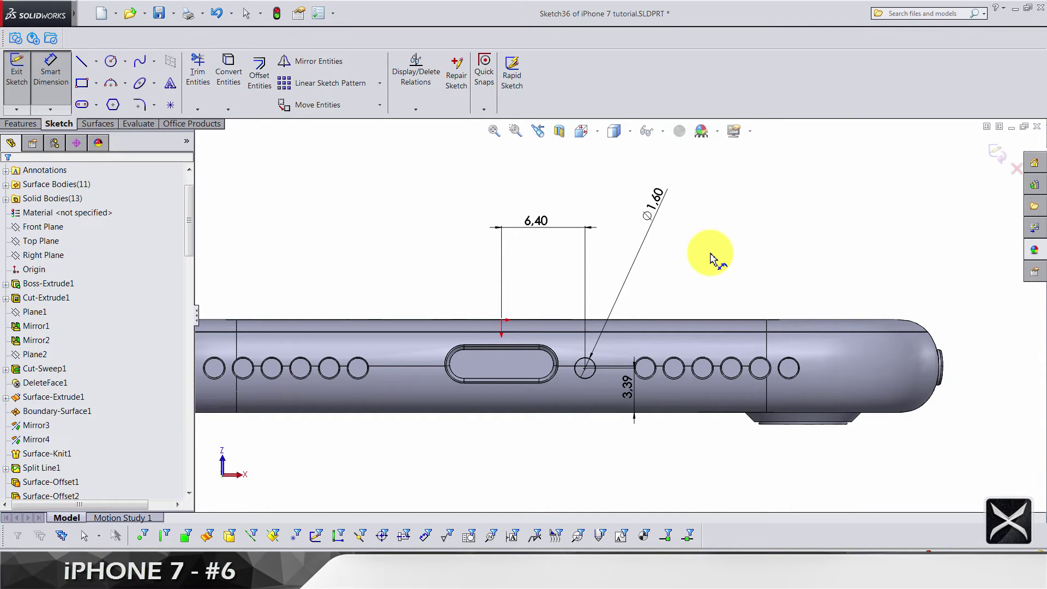
Exit the sketch and cut-extrude the circle 5 mm deep into the phone, with automatic body selection off and only the housing body selected.
{"action": "scroll", "coordinate": [579, 400], "scroll_direction": "down", "scroll_amount": 8}
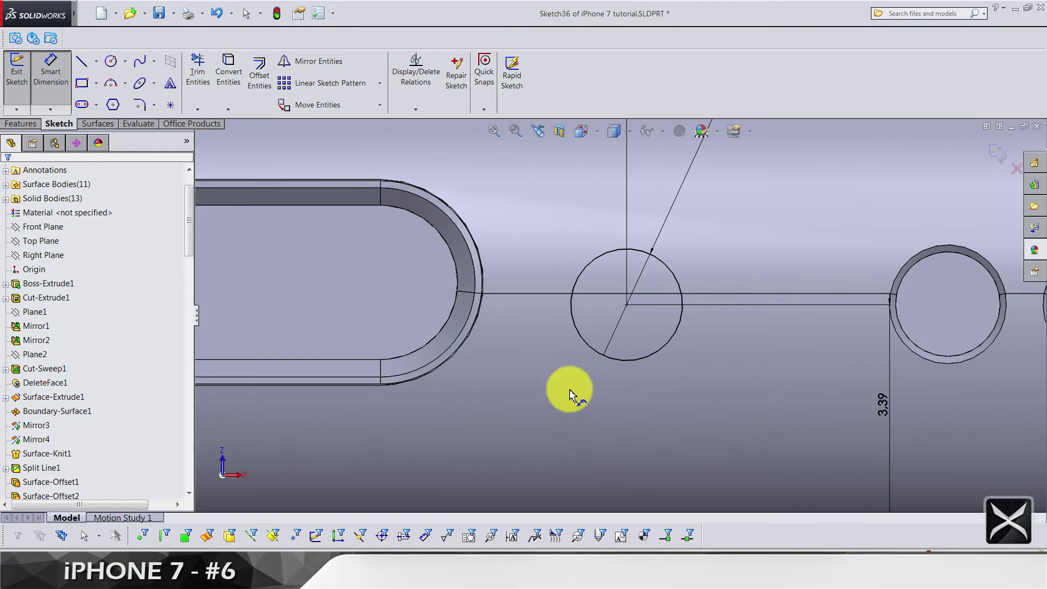
{"action": "key", "text": "z"}
{"action": "key", "text": "z"}
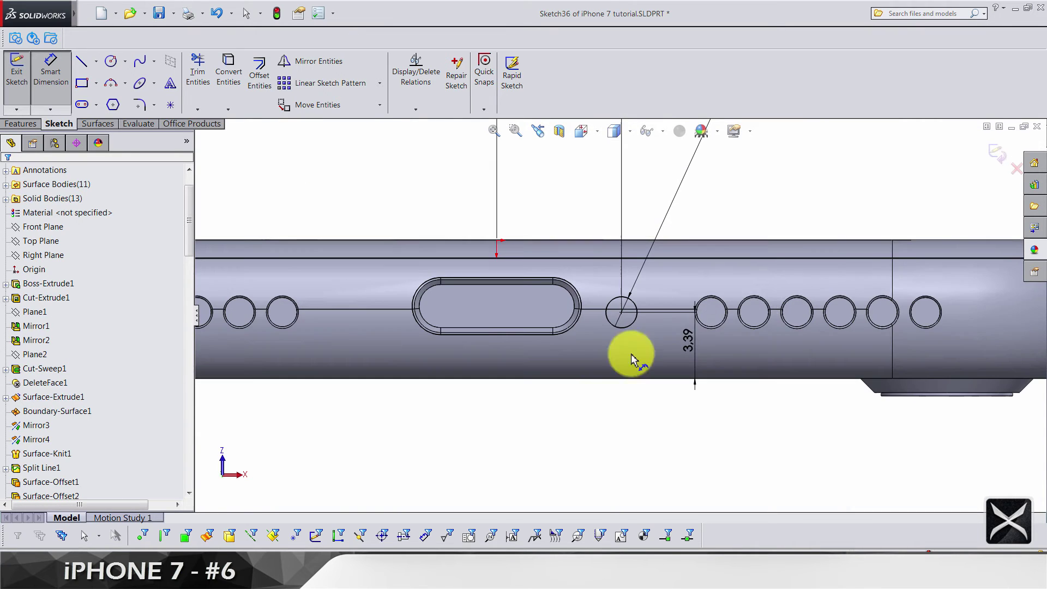
{"action": "left_click", "coordinate": [986, 147]}
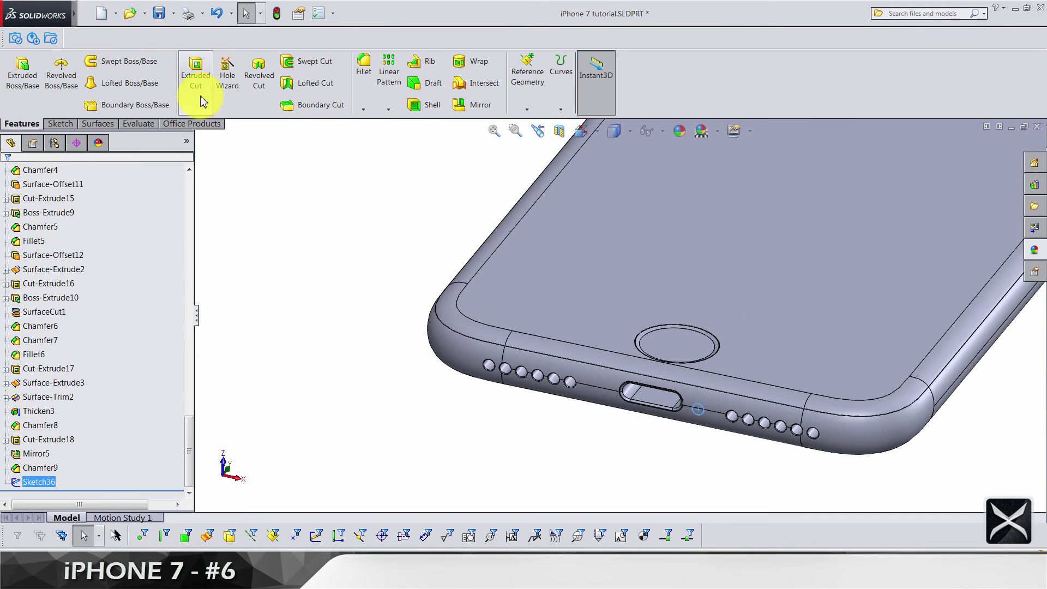
{"action": "left_click", "coordinate": [197, 88]}
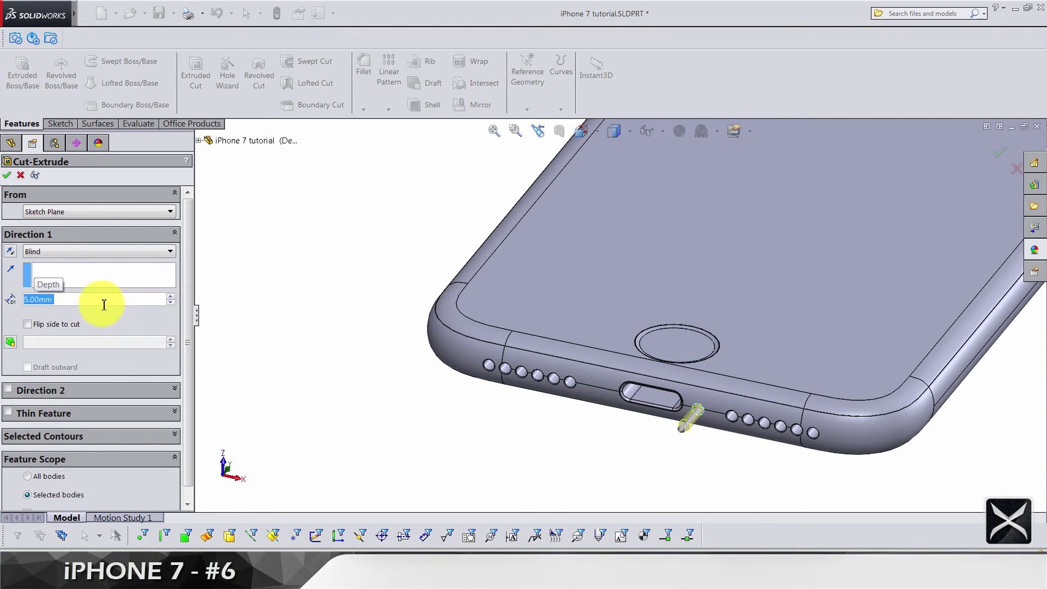
{"action": "type", "text": "5"}
{"action": "left_click", "coordinate": [9, 251]}
{"action": "scroll", "coordinate": [197, 365], "scroll_direction": "down", "scroll_amount": 1}
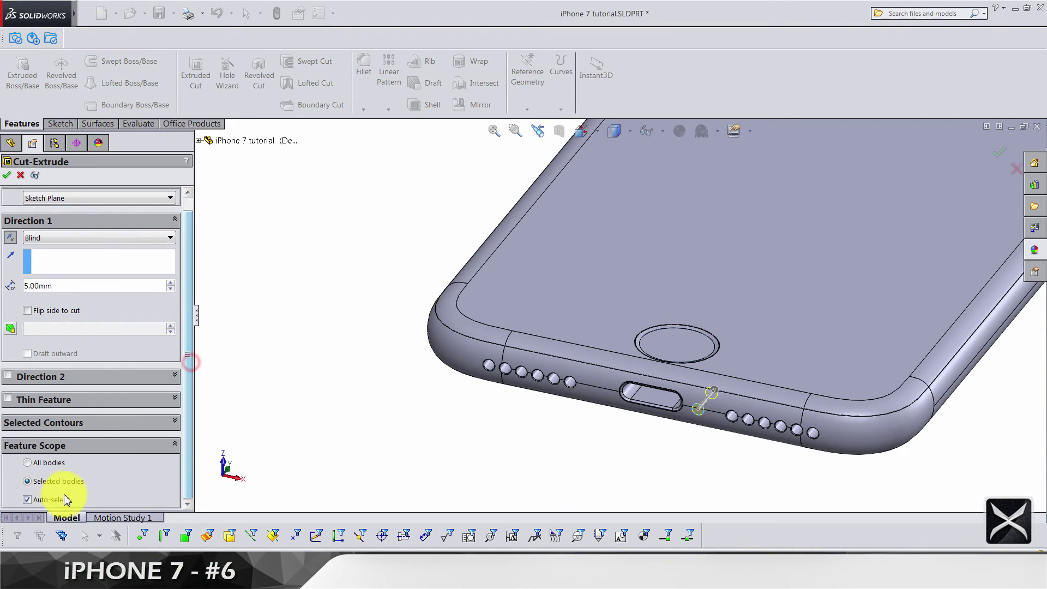
{"action": "left_click", "coordinate": [715, 419]}
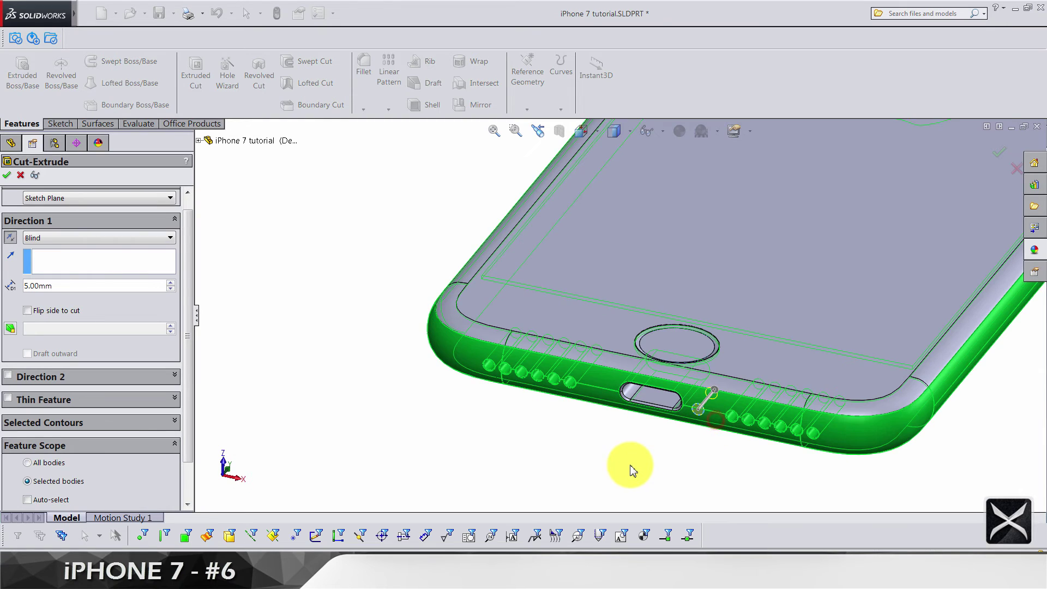
{"action": "key", "text": "Return"}
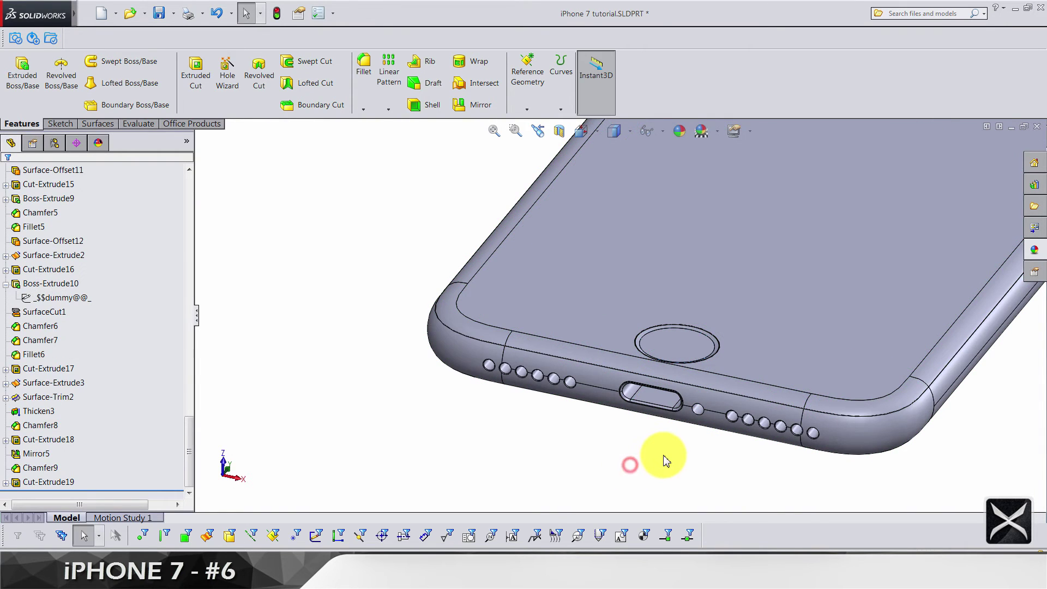
{"action": "middle_click_drag", "start_coordinate": [666, 460], "coordinate": [661, 433]}
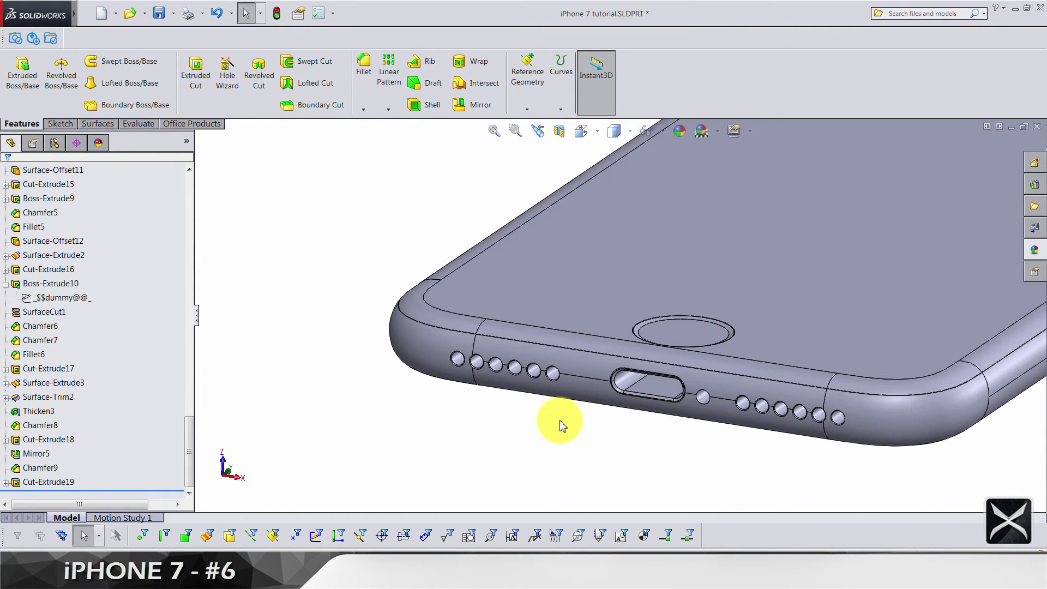
Mirror the 1.6 mm hole's cut about the Right Plane and save the part.
{"action": "left_click", "coordinate": [60, 481]}
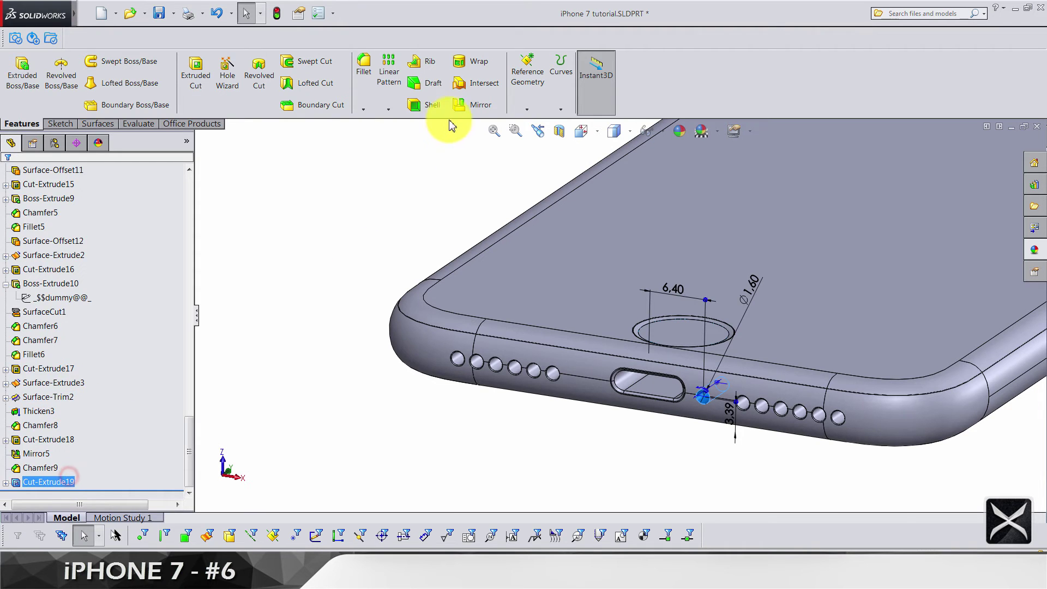
{"action": "left_click", "coordinate": [468, 107]}
{"action": "left_click", "coordinate": [16, 143]}
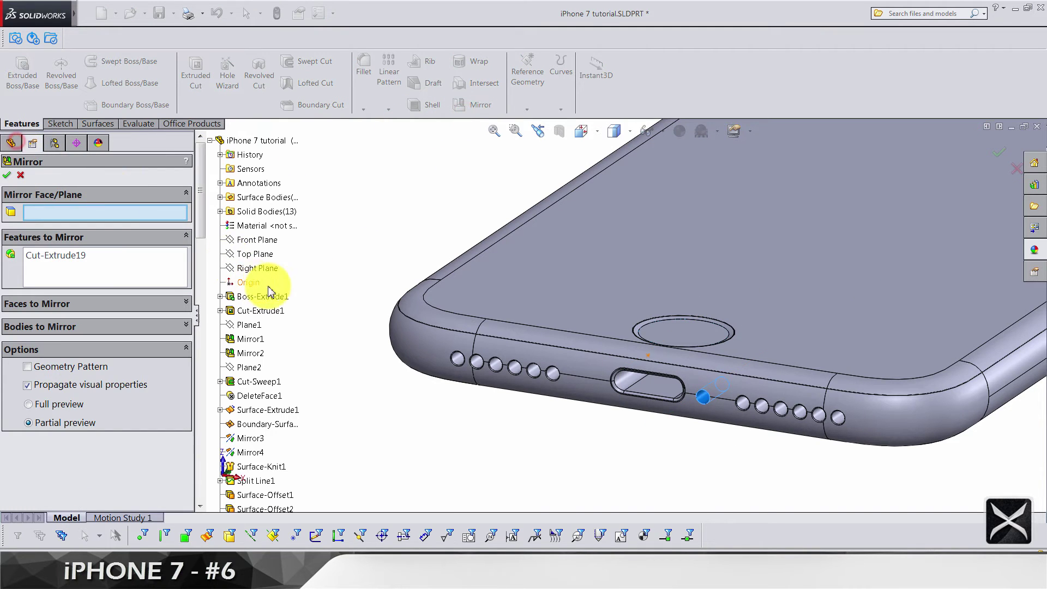
{"action": "left_click", "coordinate": [266, 266]}
{"action": "key", "text": "Return"}
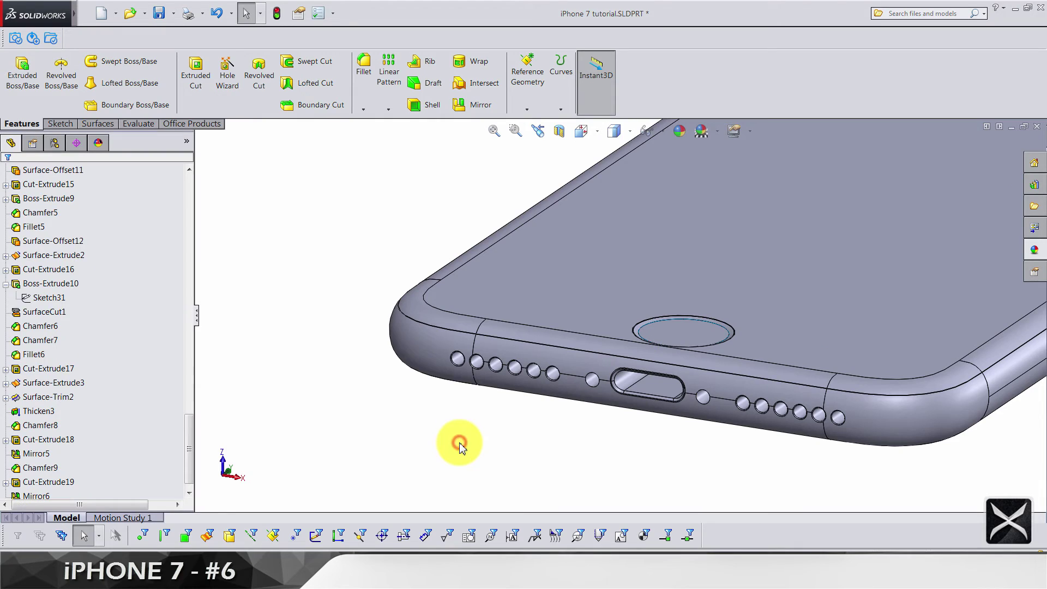
{"action": "key", "text": "ctrl+s"}
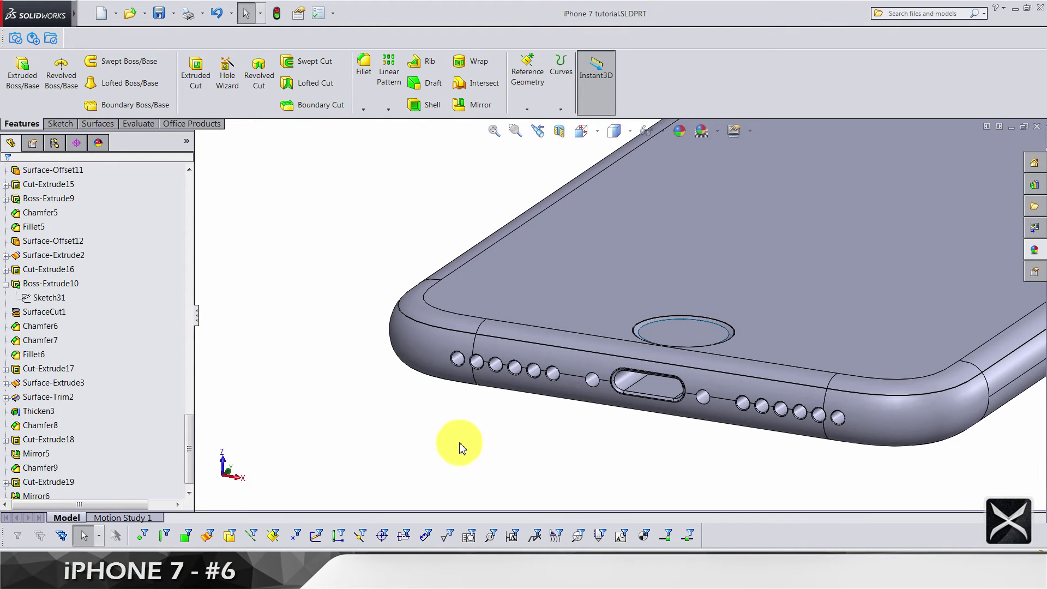
{"action": "left_click", "coordinate": [459, 444]}
Start a sketch on the floor of the original 1.6 mm hole and offset its circular edge 0.05 mm inward.
{"action": "scroll", "coordinate": [649, 402], "scroll_direction": "down", "scroll_amount": 3}
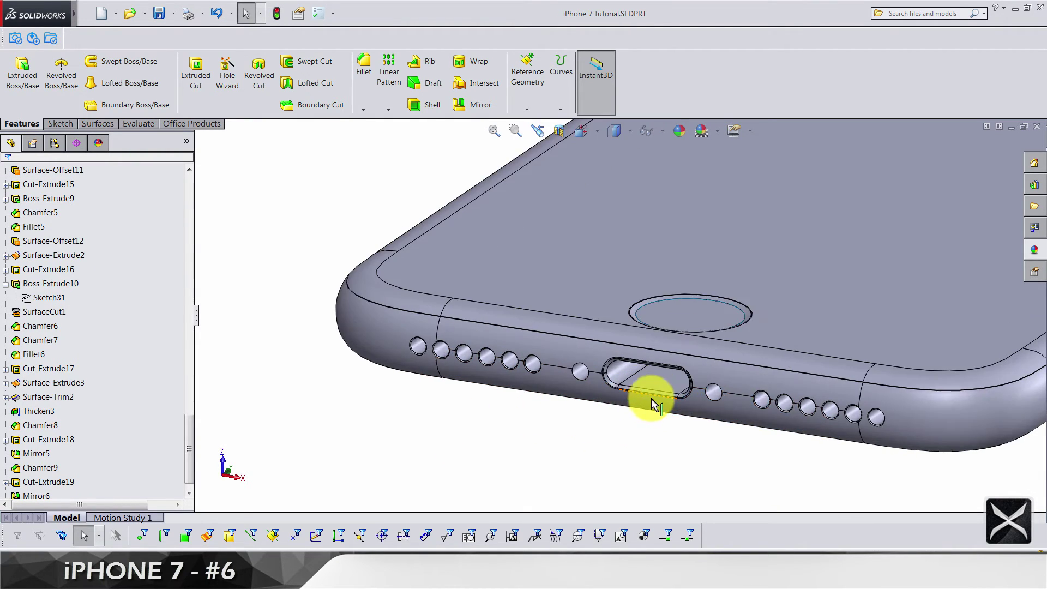
{"action": "mouse_move", "coordinate": [728, 387]}
{"action": "middle_mouse_down"}
{"action": "mouse_move", "coordinate": [747, 345]}
{"action": "mouse_move", "coordinate": [734, 375]}
{"action": "middle_mouse_up"}
{"action": "left_click", "coordinate": [734, 375]}
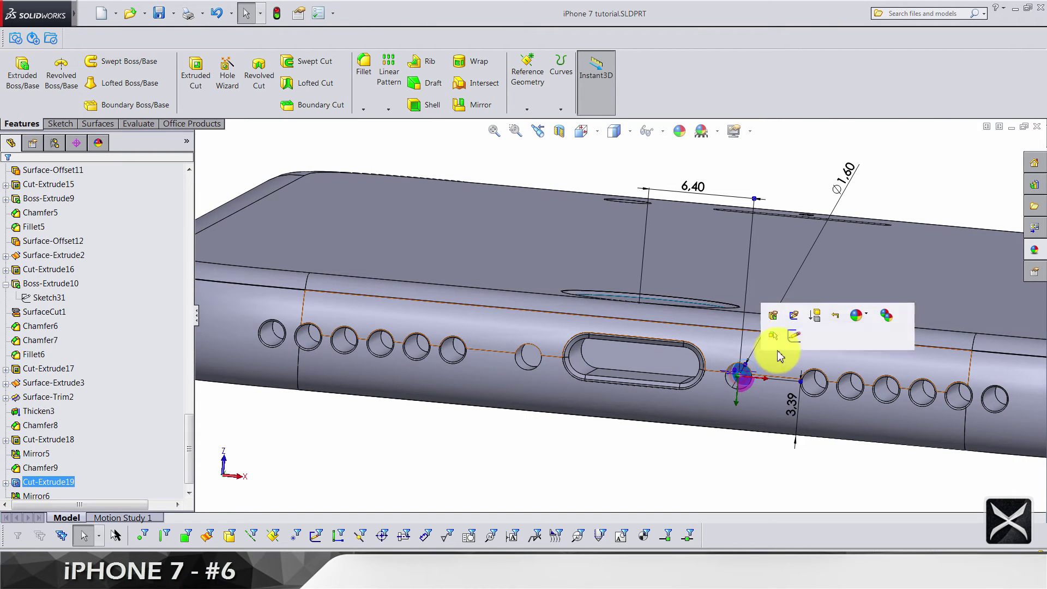
{"action": "left_click", "coordinate": [787, 337]}
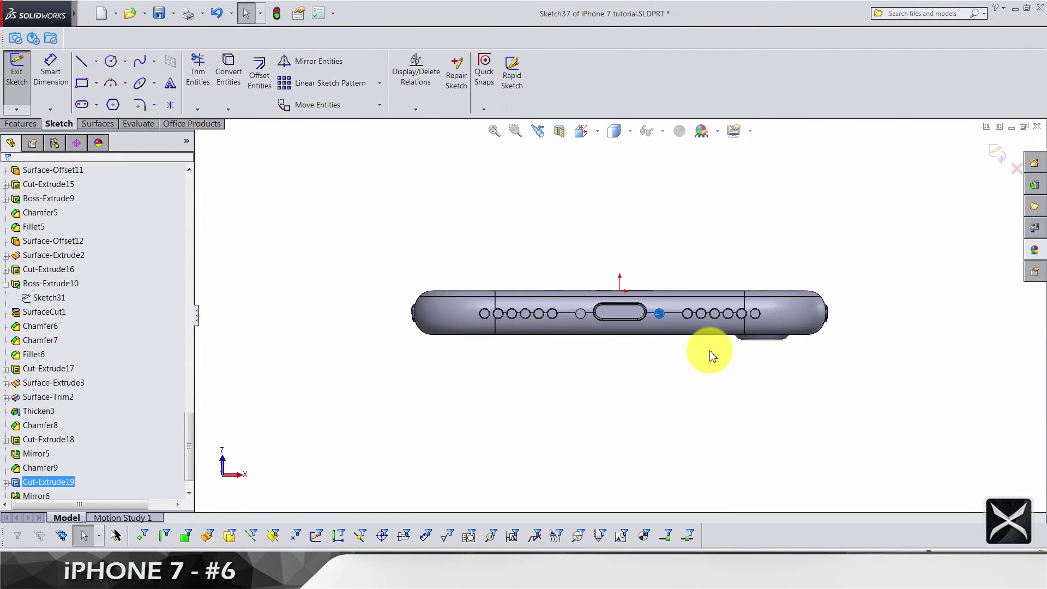
{"action": "scroll", "coordinate": [707, 350], "scroll_direction": "down", "scroll_amount": 5}
{"action": "left_click", "coordinate": [268, 85]}
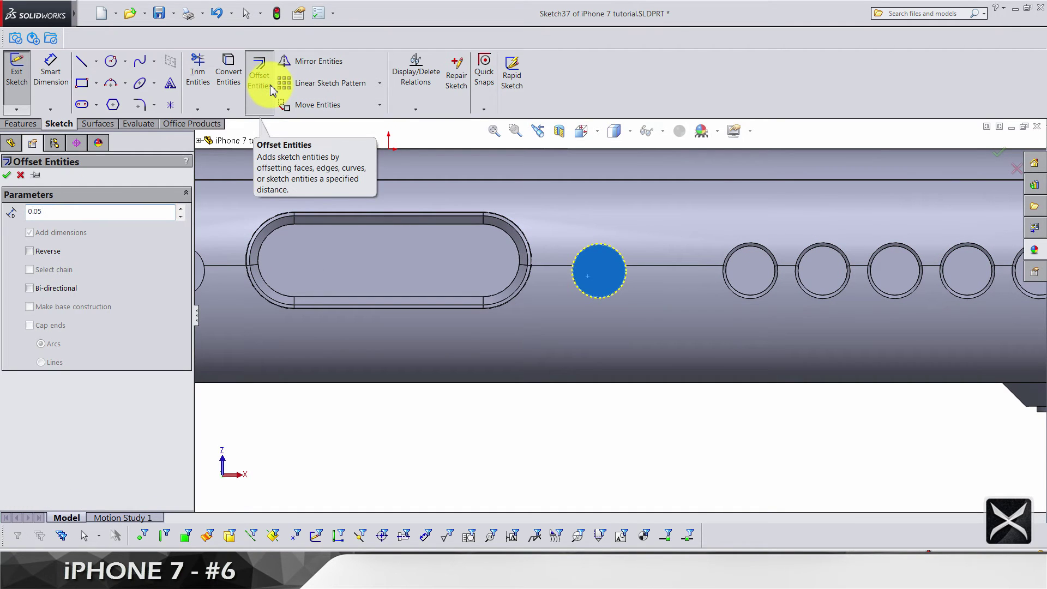
{"action": "key", "text": "Return"}
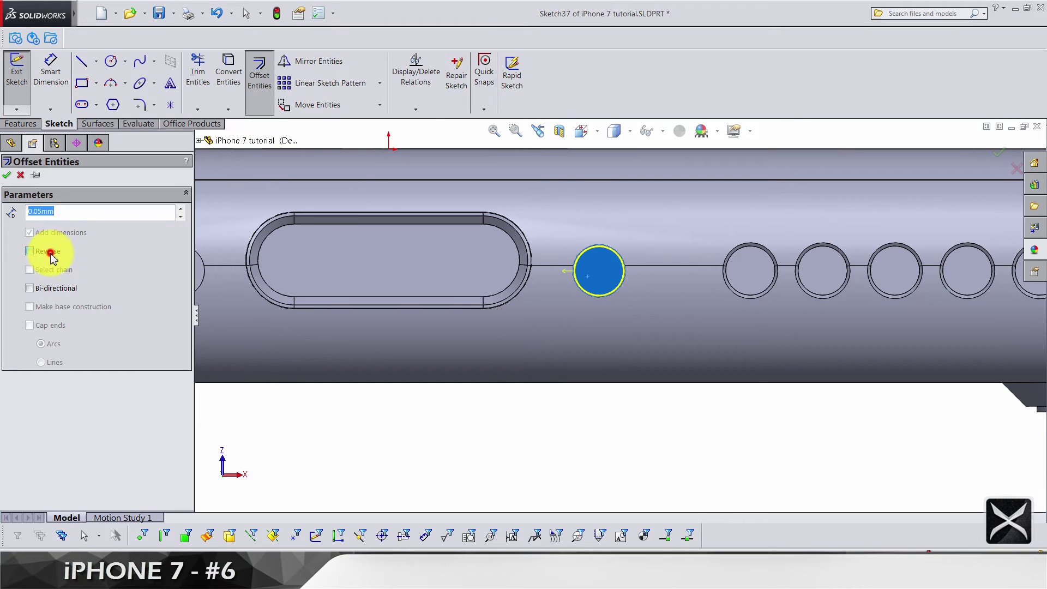
{"action": "left_click", "coordinate": [50, 253]}
{"action": "left_click", "coordinate": [695, 294]}
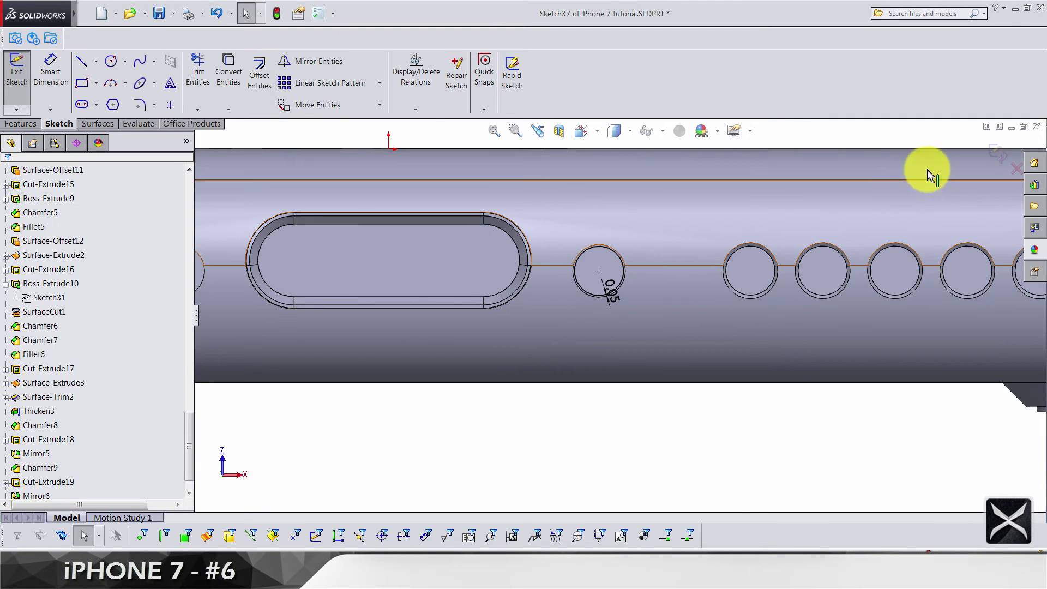
Exit the sketch and extrude the offset circle 4.8 mm as a separate body, with merging turned off.
{"action": "left_click", "coordinate": [994, 151]}
{"action": "left_click", "coordinate": [21, 74]}
{"action": "left_click", "coordinate": [37, 80]}
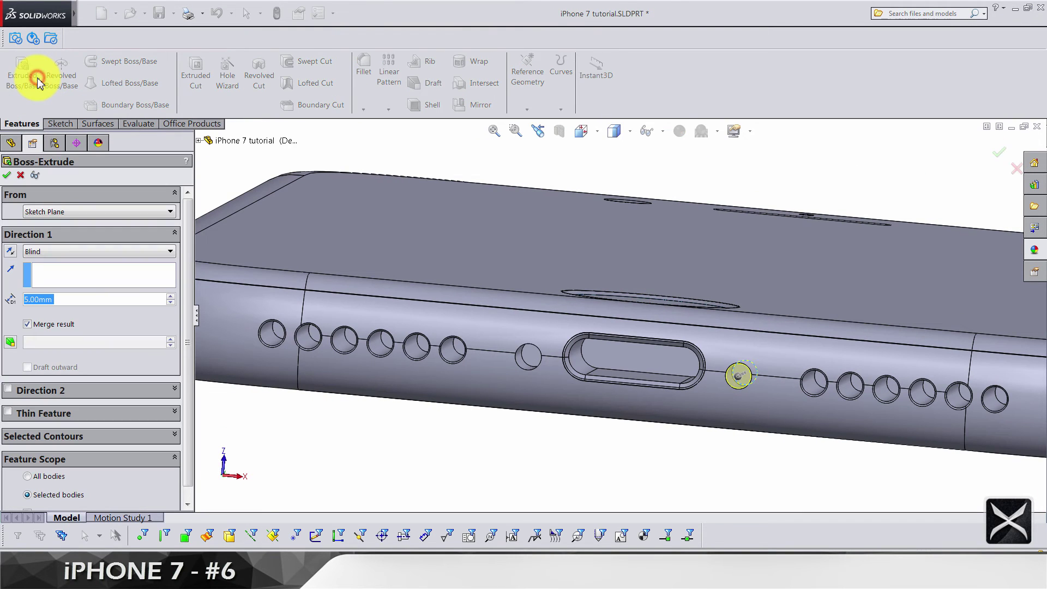
{"action": "type", "text": "4.8"}
{"action": "key", "text": "Return"}
{"action": "left_click", "coordinate": [69, 325]}
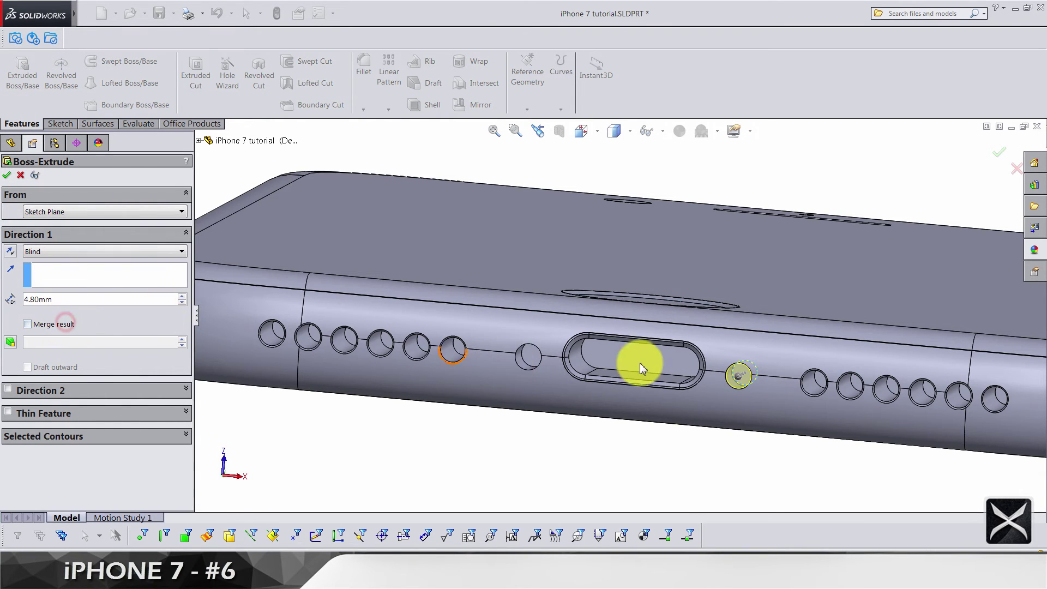
{"action": "middle_click_drag", "start_coordinate": [639, 363], "coordinate": [476, 503]}
{"action": "scroll", "coordinate": [474, 502], "scroll_direction": "up", "scroll_amount": 5}
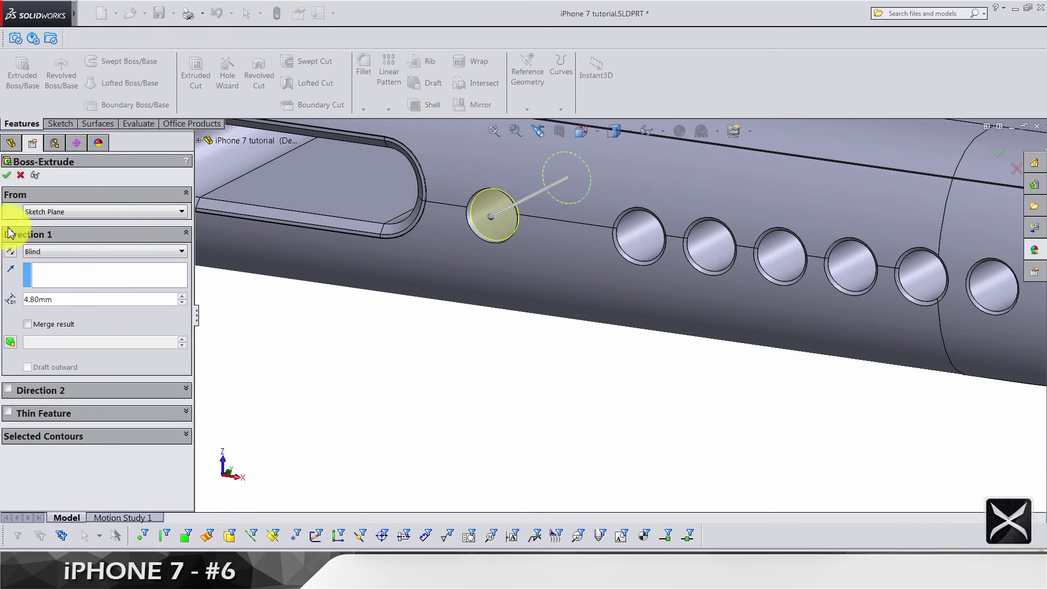
{"action": "left_click", "coordinate": [6, 176]}
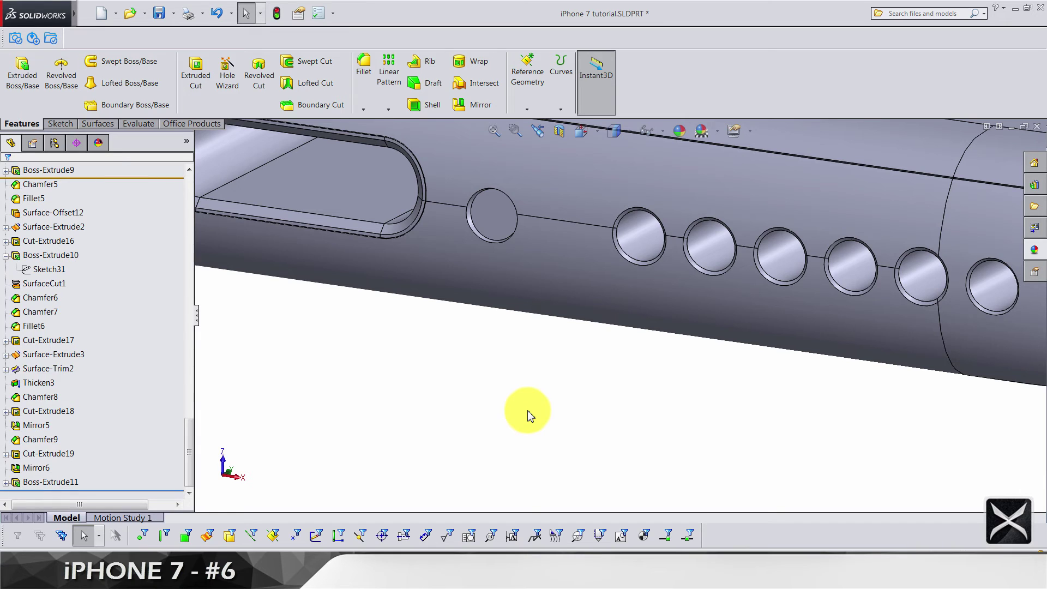
Start a sketch on the new plug's outer face, draw a smaller circle concentric with it, and exit the sketch.
{"action": "middle_click_drag", "start_coordinate": [525, 276], "coordinate": [549, 261]}
{"action": "left_click", "coordinate": [548, 261]}
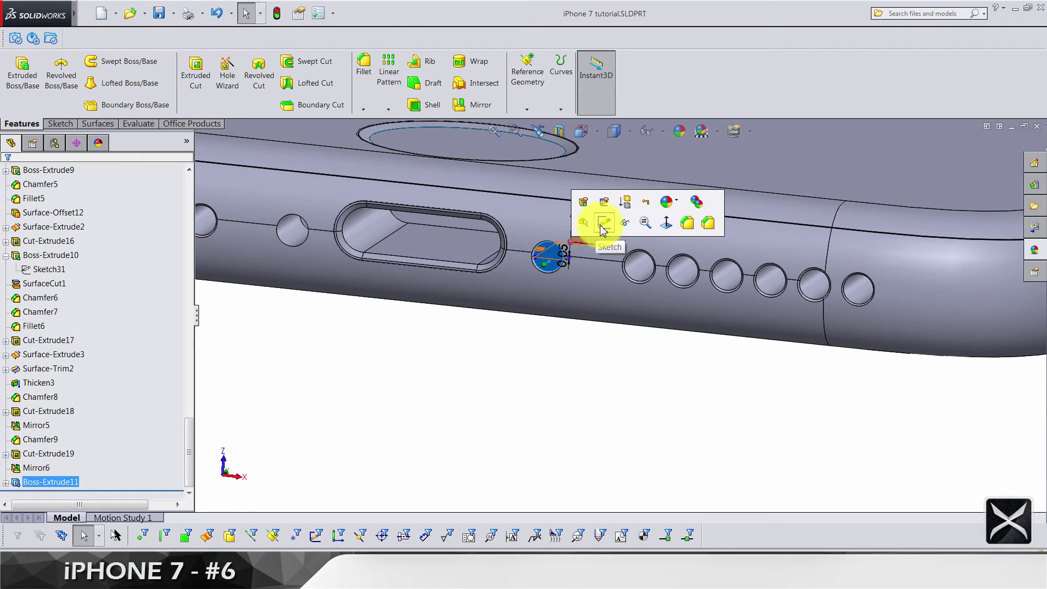
{"action": "left_click", "coordinate": [602, 226]}
{"action": "scroll", "coordinate": [654, 317], "scroll_direction": "down", "scroll_amount": 3}
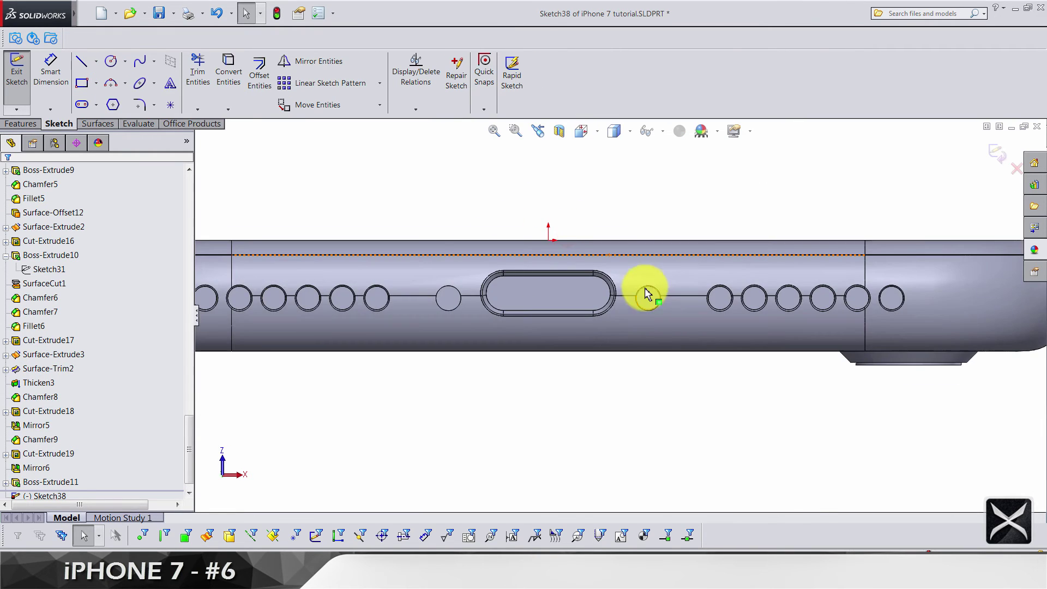
{"action": "scroll", "coordinate": [627, 297], "scroll_direction": "down", "scroll_amount": 5}
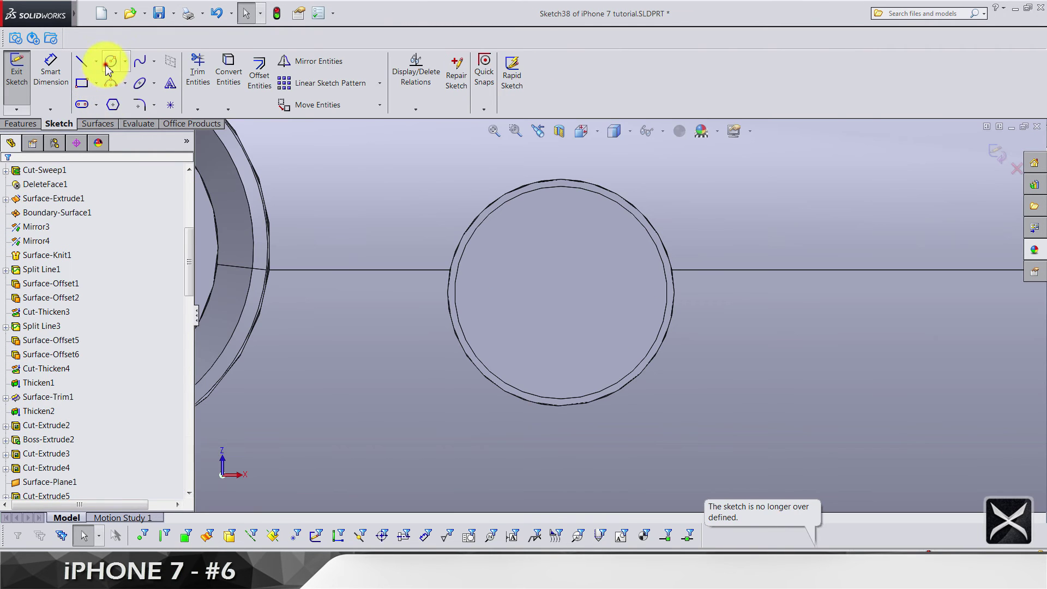
{"action": "left_click", "coordinate": [110, 62]}
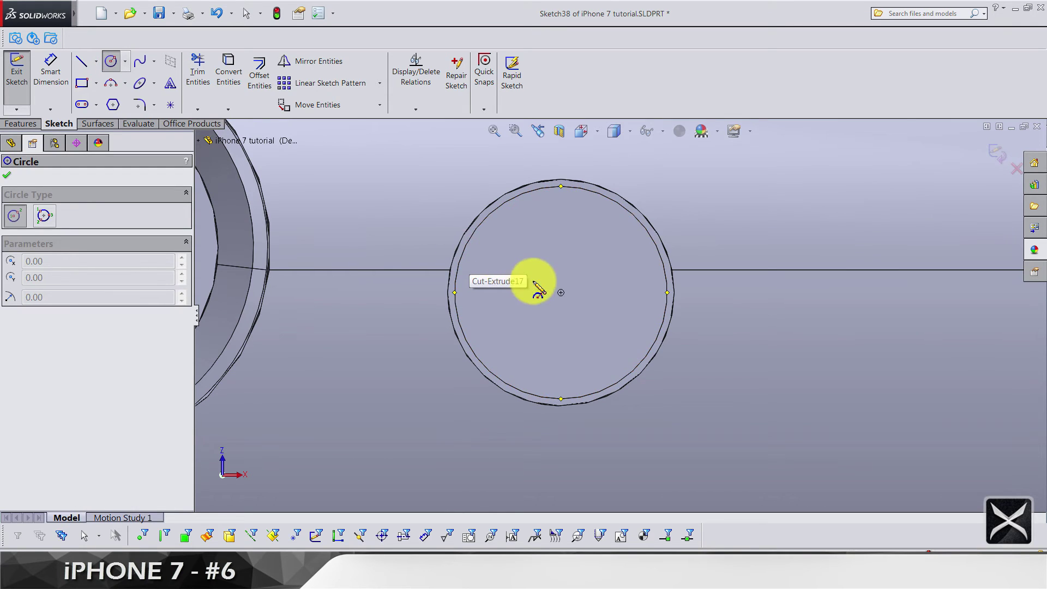
{"action": "left_click", "coordinate": [561, 294]}
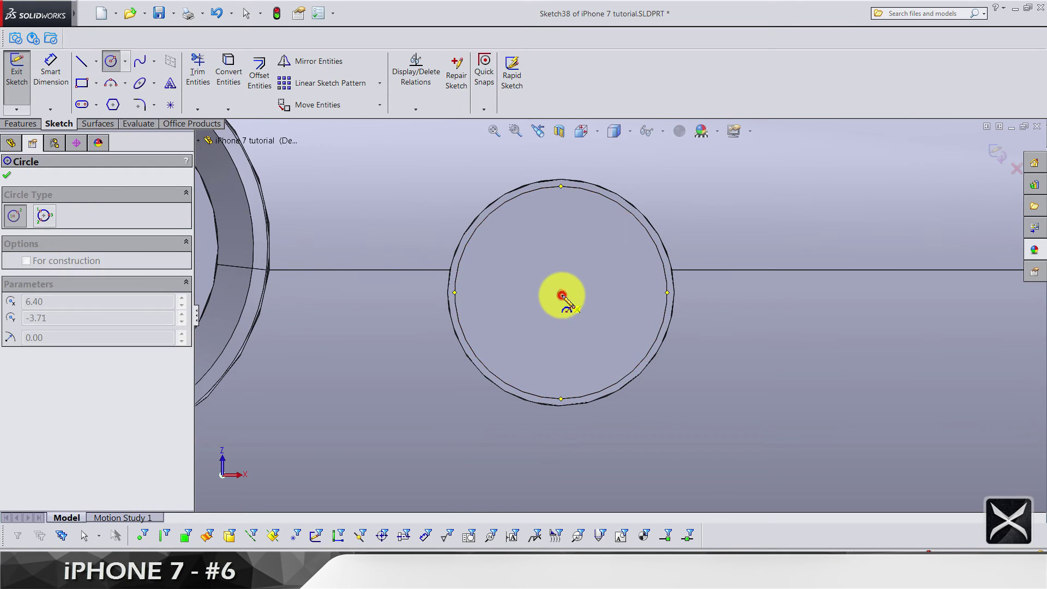
{"action": "left_click", "coordinate": [474, 290]}
{"action": "left_click", "coordinate": [26, 76]}
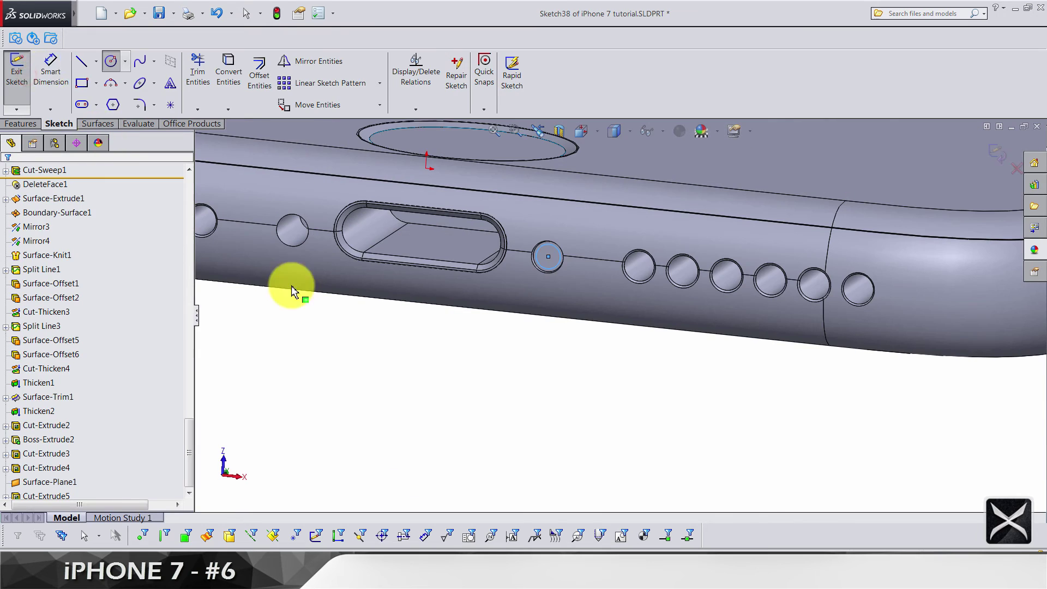
{"action": "left_click", "coordinate": [415, 402]}
{"action": "scroll", "coordinate": [87, 465], "scroll_direction": "down", "scroll_amount": 13}
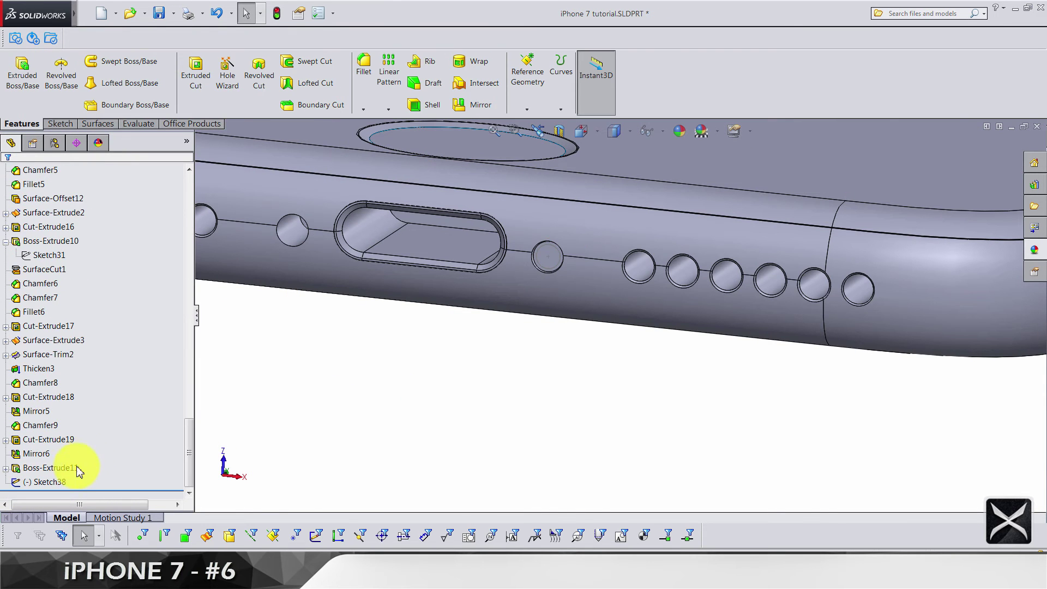
Reopen the circle's sketch in the bottom view and dimension the circle's diameter as 1.25 mm.
{"action": "left_click", "coordinate": [49, 481]}
{"action": "left_click", "coordinate": [77, 436]}
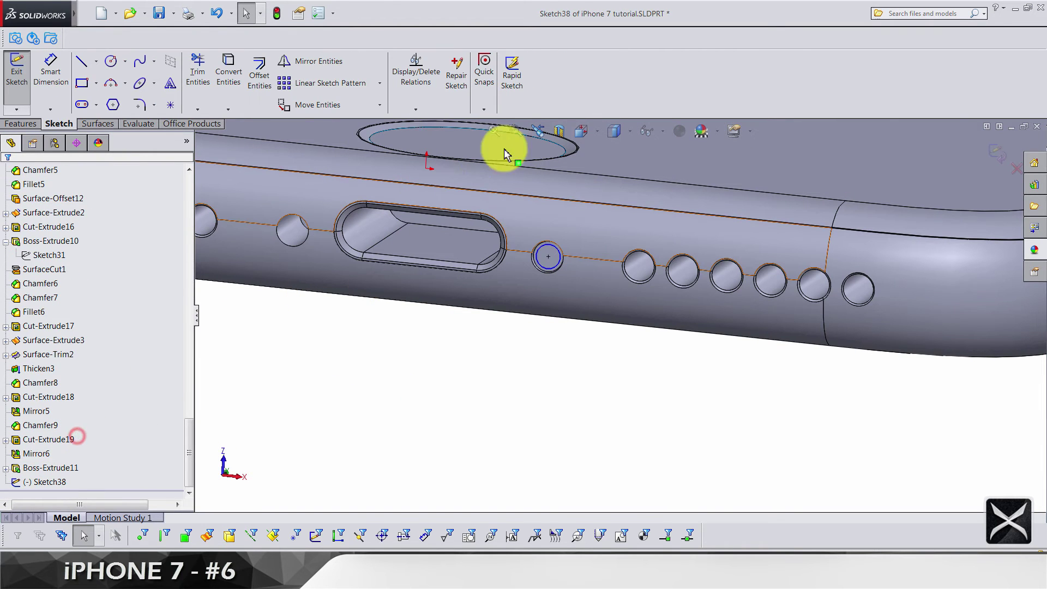
{"action": "left_click", "coordinate": [581, 131]}
{"action": "left_click", "coordinate": [608, 222]}
{"action": "left_click", "coordinate": [46, 81]}
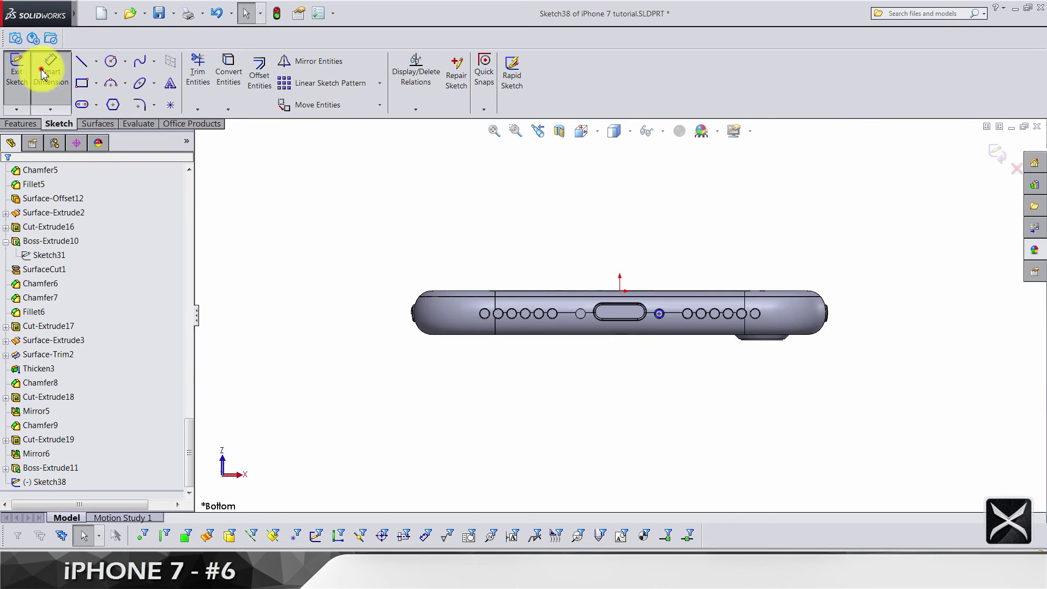
{"action": "scroll", "coordinate": [694, 311], "scroll_direction": "down", "scroll_amount": 10}
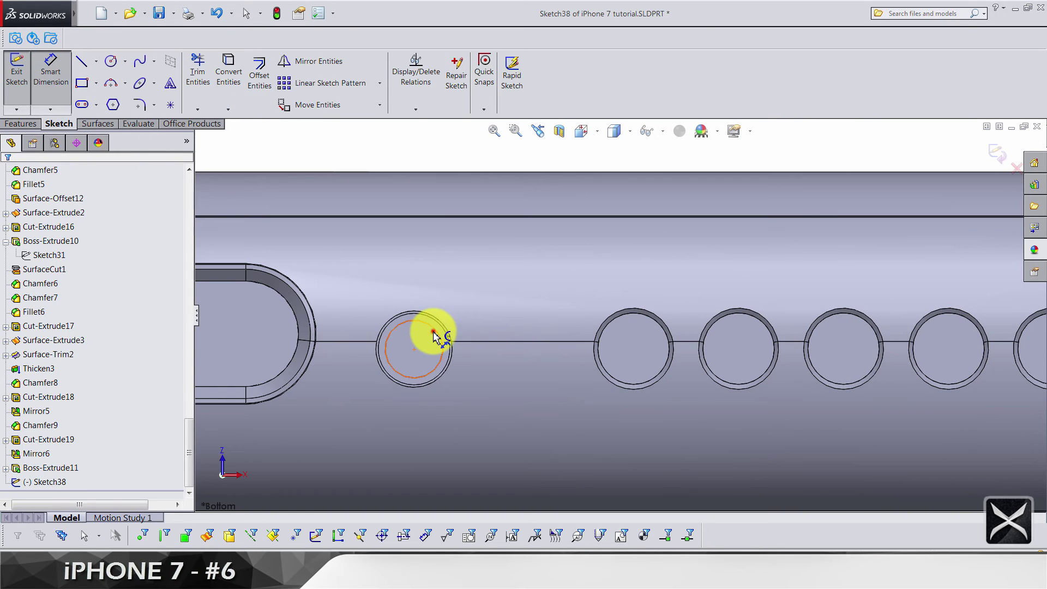
{"action": "left_click", "coordinate": [434, 332]}
{"action": "left_click", "coordinate": [537, 275]}
{"action": "type", "text": "1.25"}
{"action": "key", "text": "Return"}
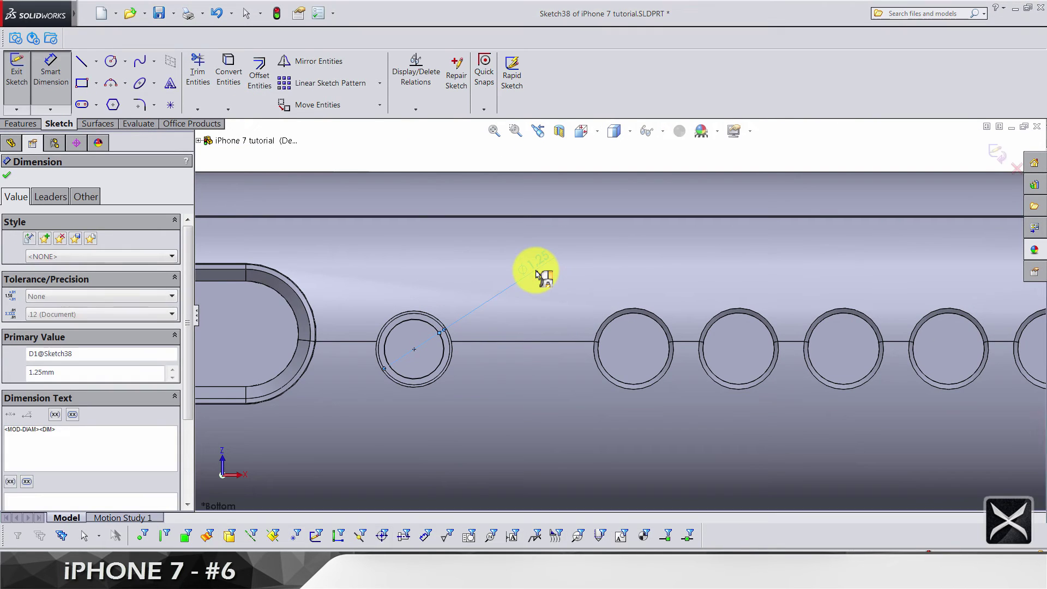
Convert the 1.25 mm circle to construction geometry.
{"action": "scroll", "coordinate": [420, 385], "scroll_direction": "down", "scroll_amount": 5}
{"action": "key", "text": "Escape"}
{"action": "left_click", "coordinate": [467, 206]}
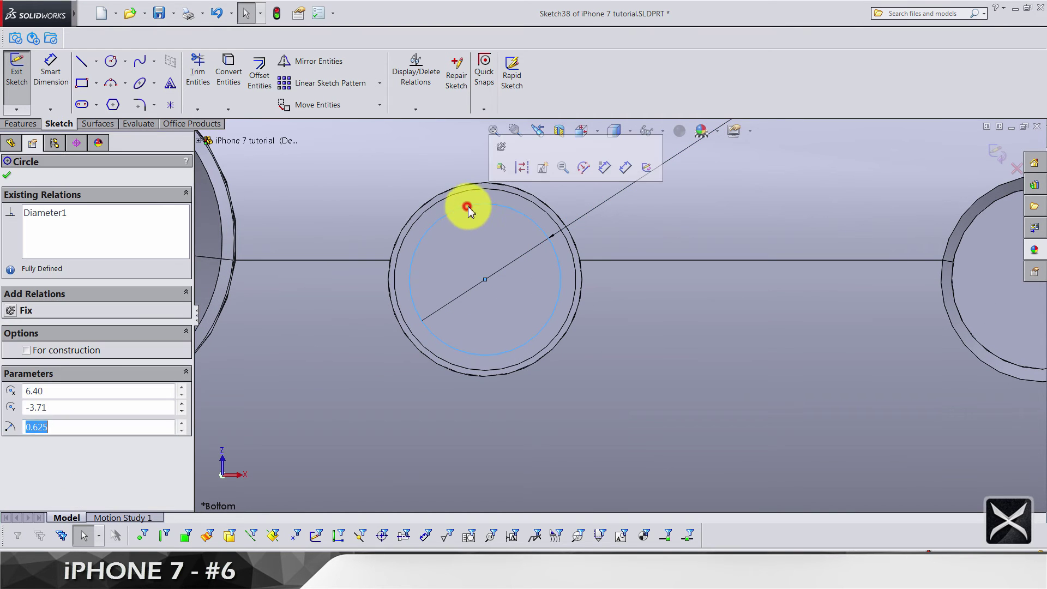
{"action": "scroll", "coordinate": [444, 265], "scroll_direction": "down", "scroll_amount": 2}
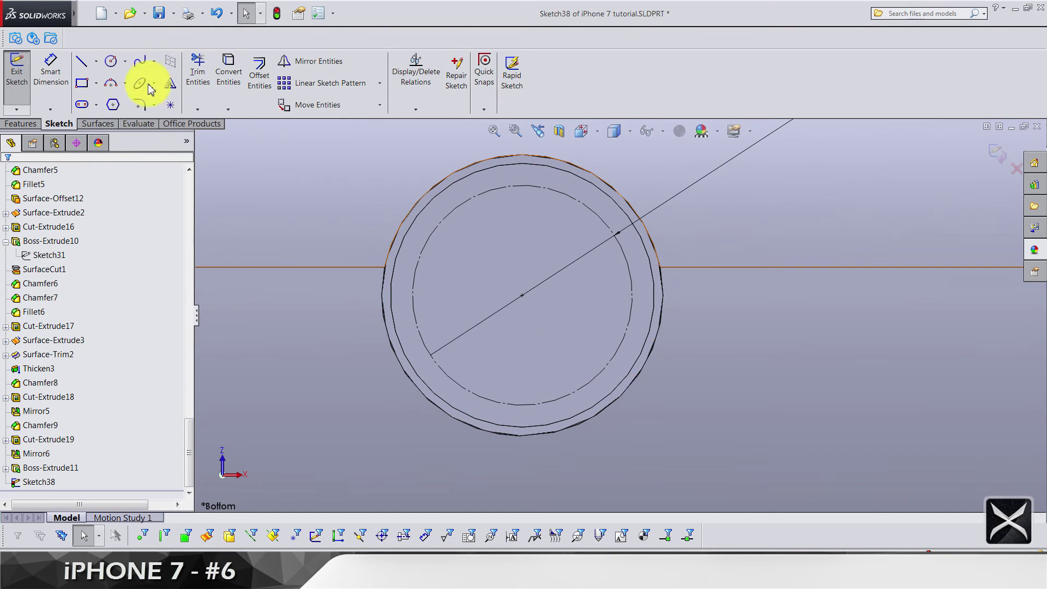
Draw connected lines outlining the left half of a five-pointed star, from the construction circle's top point around to its center.
{"action": "left_click", "coordinate": [81, 61]}
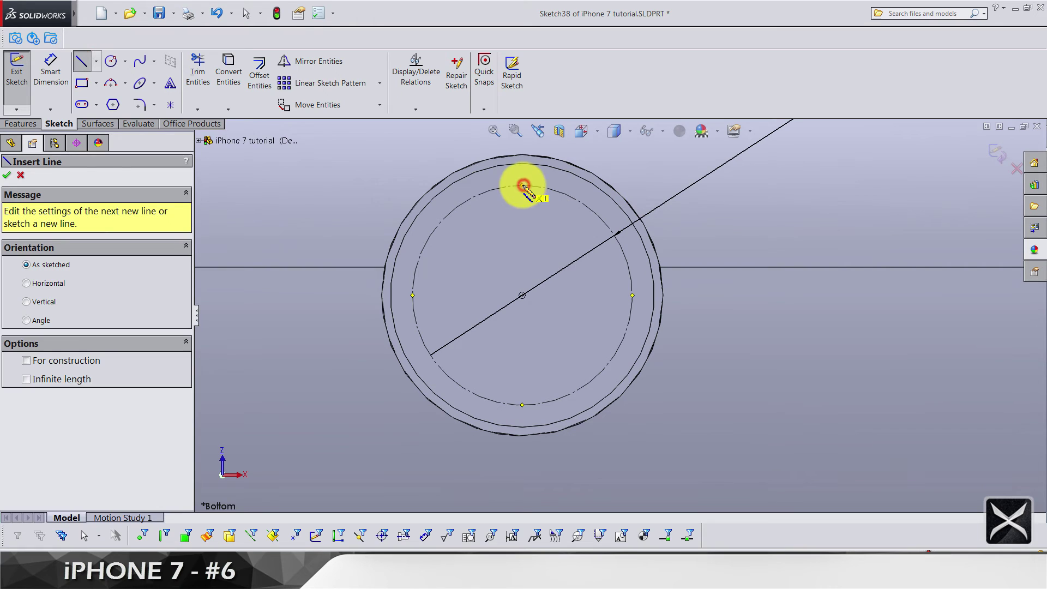
{"action": "left_click", "coordinate": [521, 185]}
{"action": "left_click", "coordinate": [492, 258]}
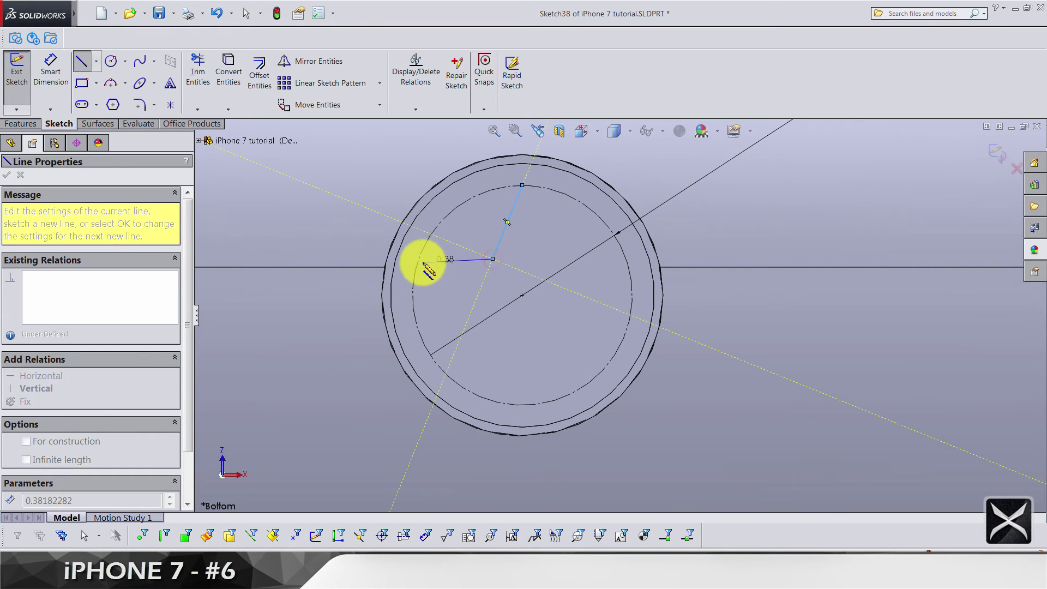
{"action": "left_click", "coordinate": [418, 258]}
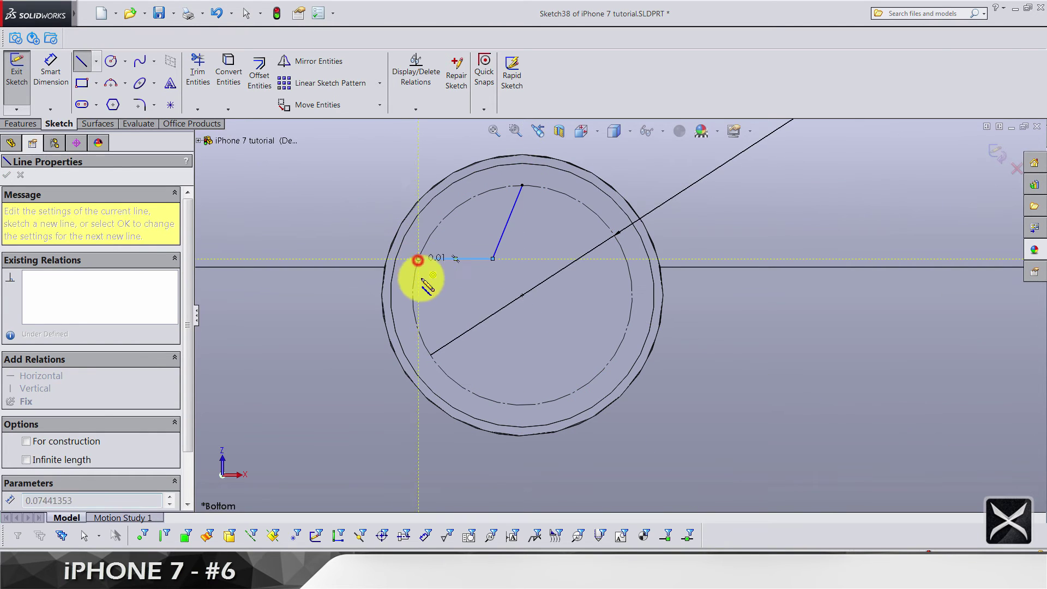
{"action": "left_click", "coordinate": [463, 309]}
{"action": "left_click", "coordinate": [455, 382]}
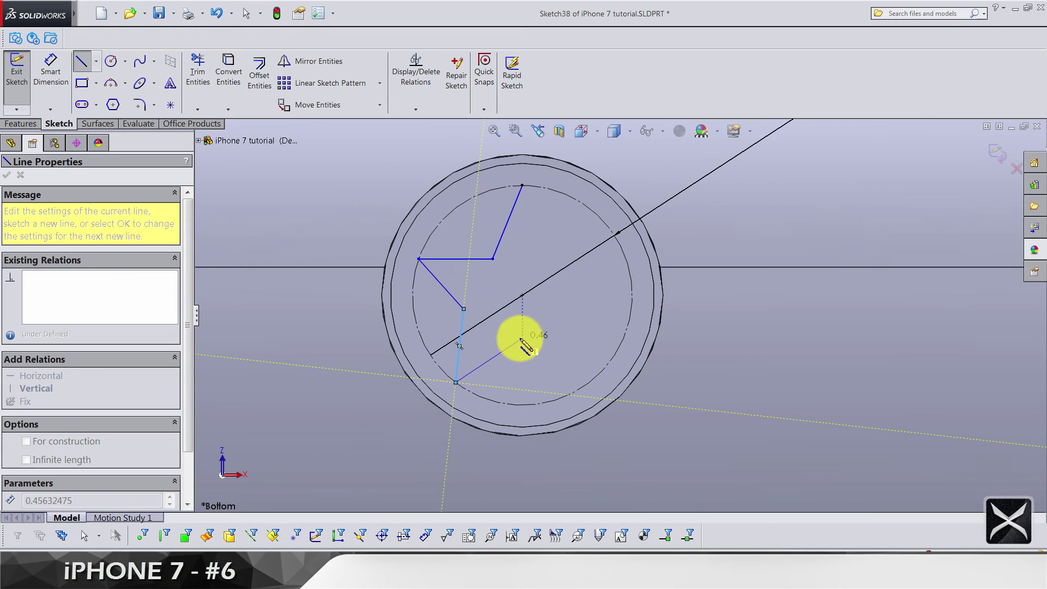
{"action": "left_click", "coordinate": [522, 338]}
{"action": "left_click", "coordinate": [521, 296]}
{"action": "key", "text": "Escape"}
Make the star's line from the top tip collinear with the line rising from the lower-left tip.
{"action": "left_click", "coordinate": [498, 247]}
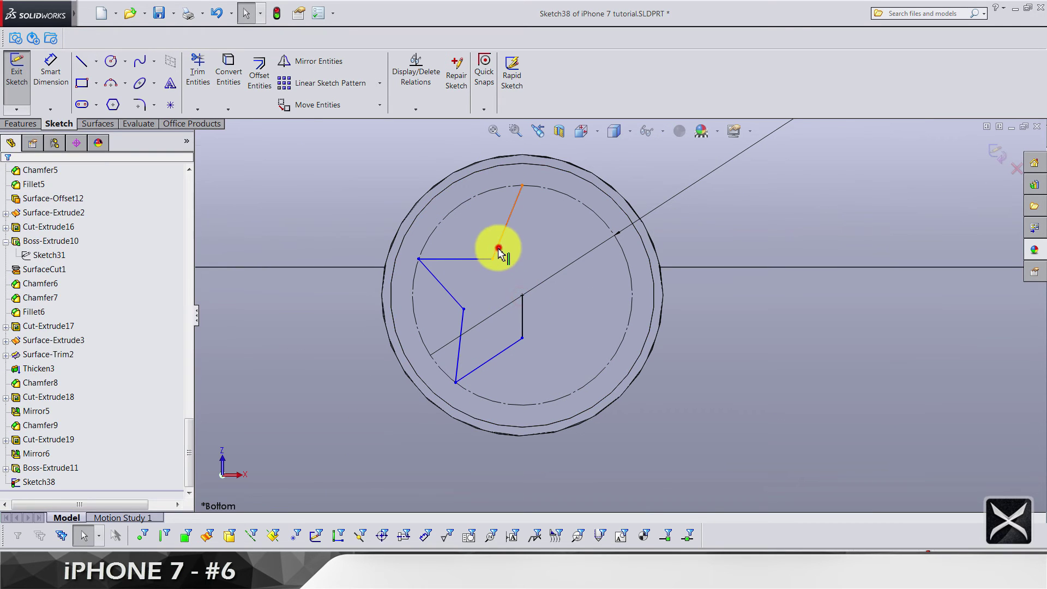
{"action": "left_click", "coordinate": [463, 334], "text": "ctrl"}
{"action": "left_click", "coordinate": [538, 274]}
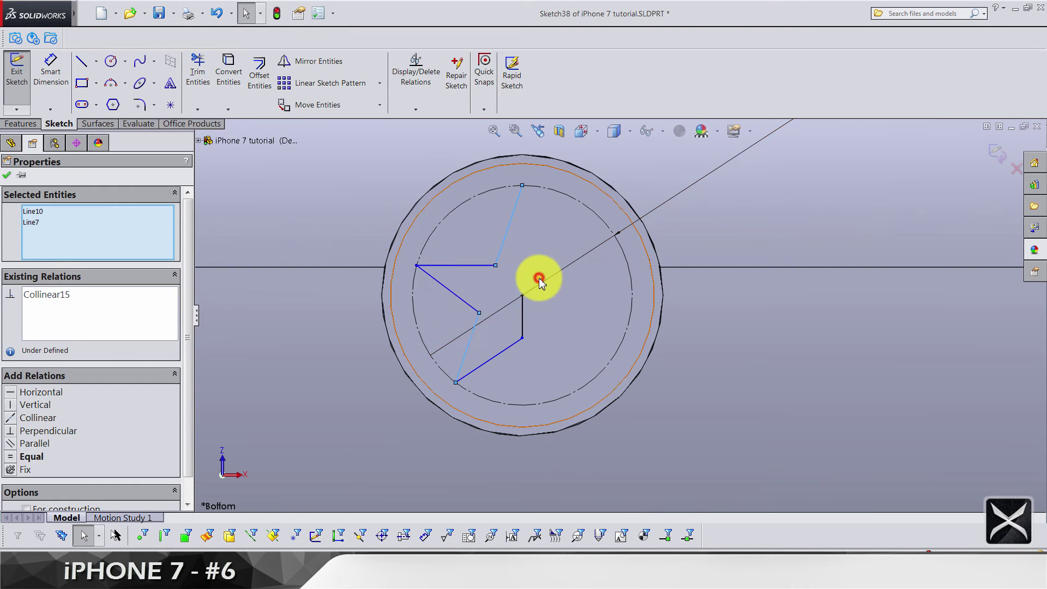
{"action": "key", "text": "Escape"}
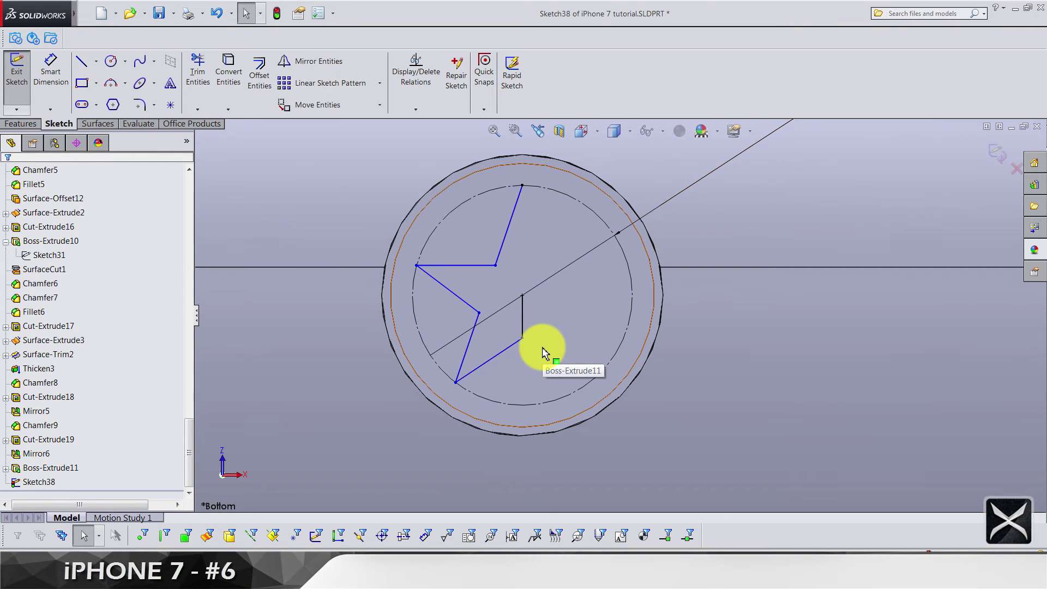
Make the star's line descending from the left tip coincident with the upper end of the bottom inner corner's center line.
{"action": "left_click", "coordinate": [444, 289]}
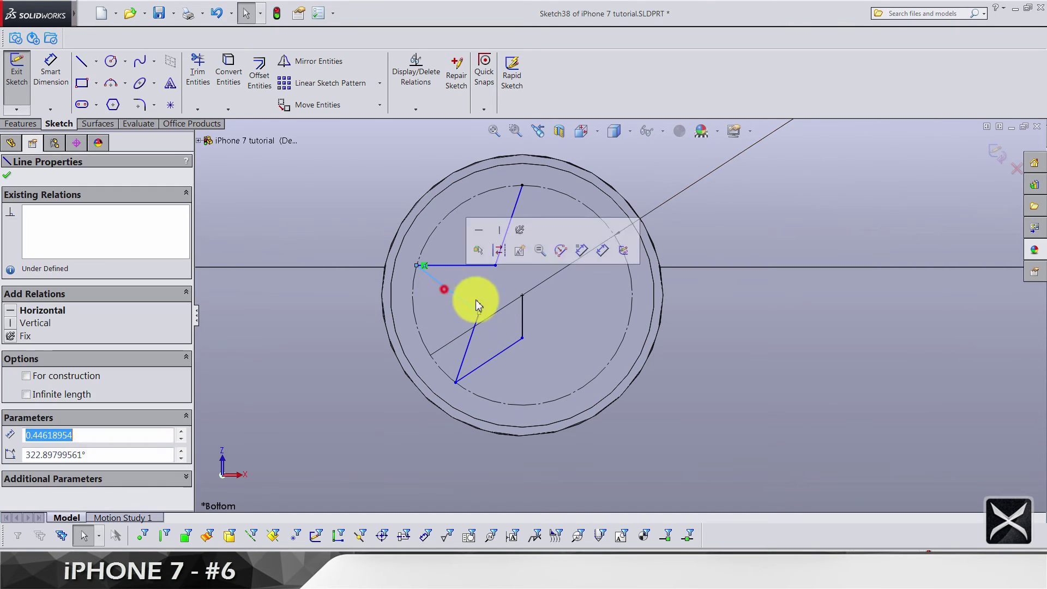
{"action": "left_click", "coordinate": [522, 337], "text": "ctrl"}
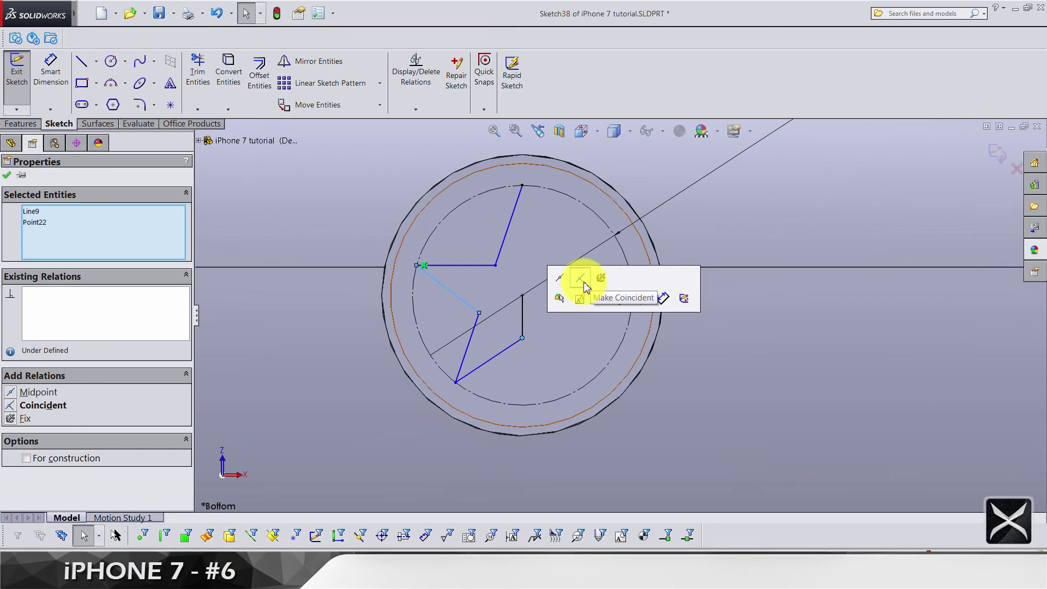
{"action": "left_click", "coordinate": [581, 284]}
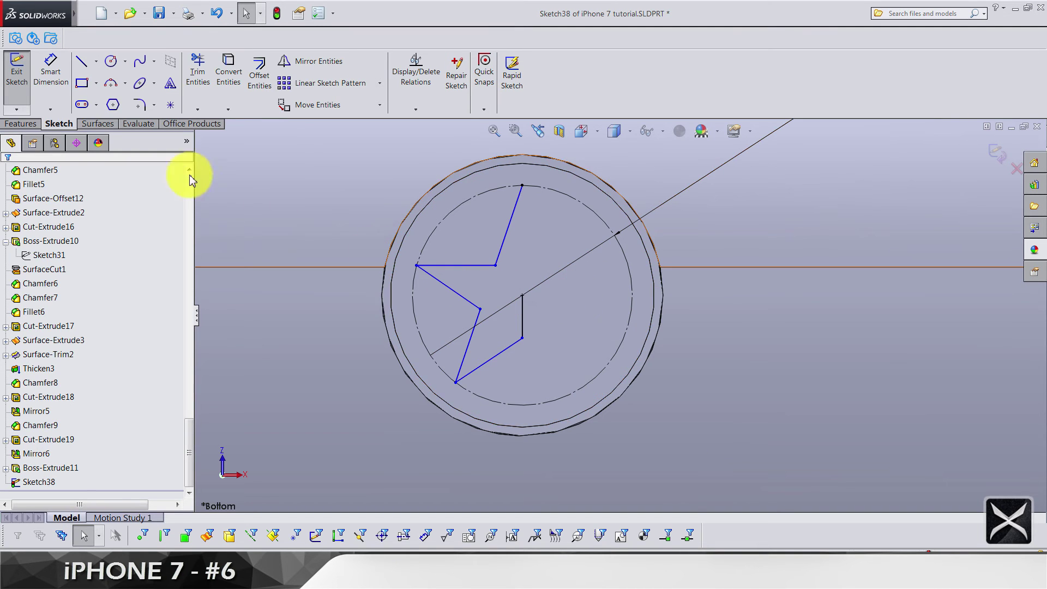
Apply an equal relation to the five lines forming the left half of the star.
{"action": "left_click", "coordinate": [502, 240]}
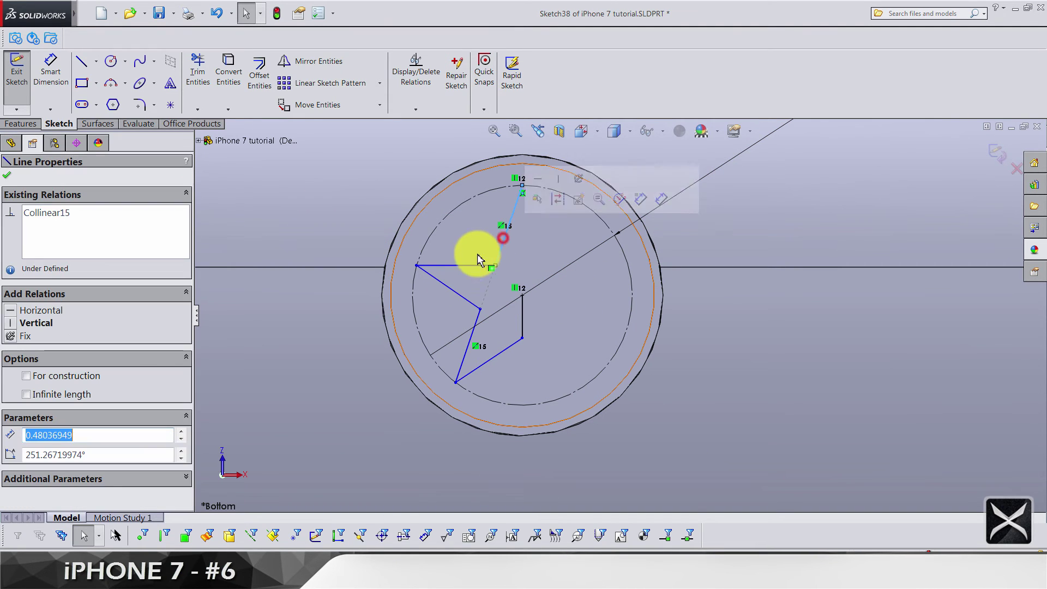
{"action": "left_click", "coordinate": [466, 264], "text": "ctrl"}
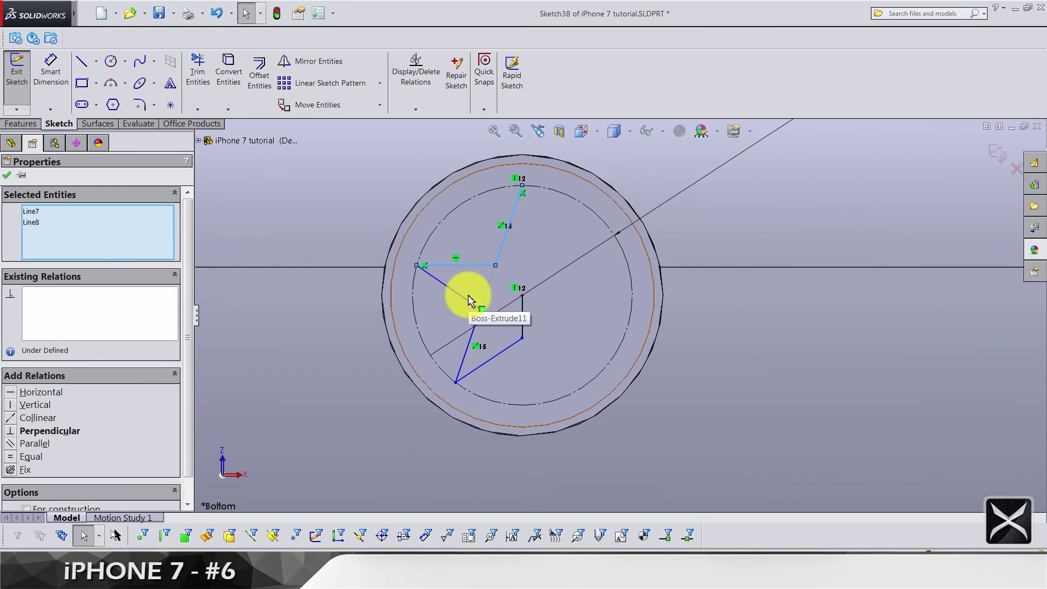
{"action": "left_click", "coordinate": [467, 301], "text": "ctrl"}
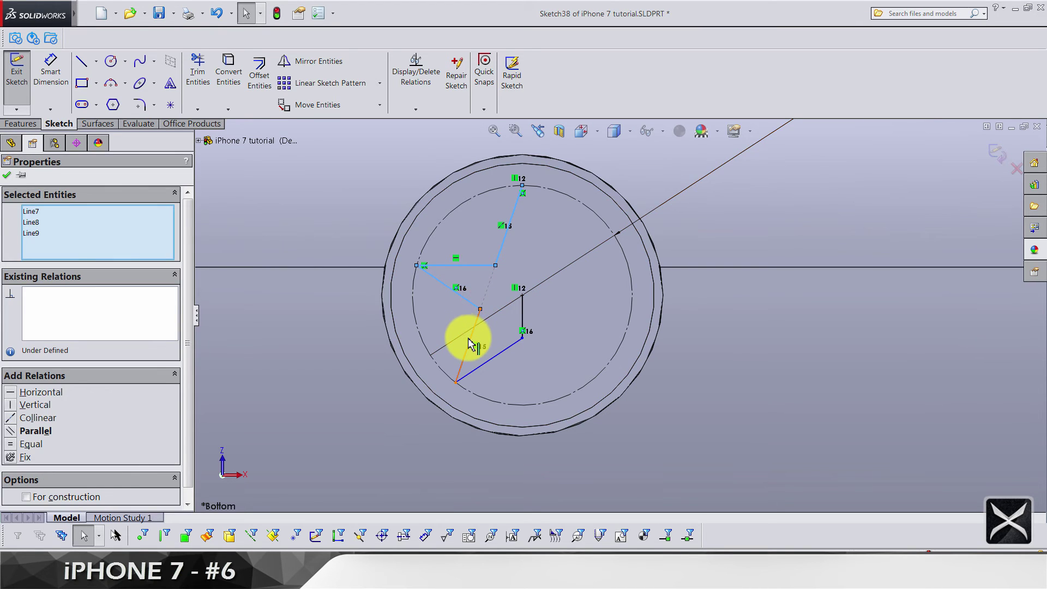
{"action": "left_click", "coordinate": [467, 345], "text": "ctrl"}
{"action": "left_click", "coordinate": [489, 360], "text": "ctrl"}
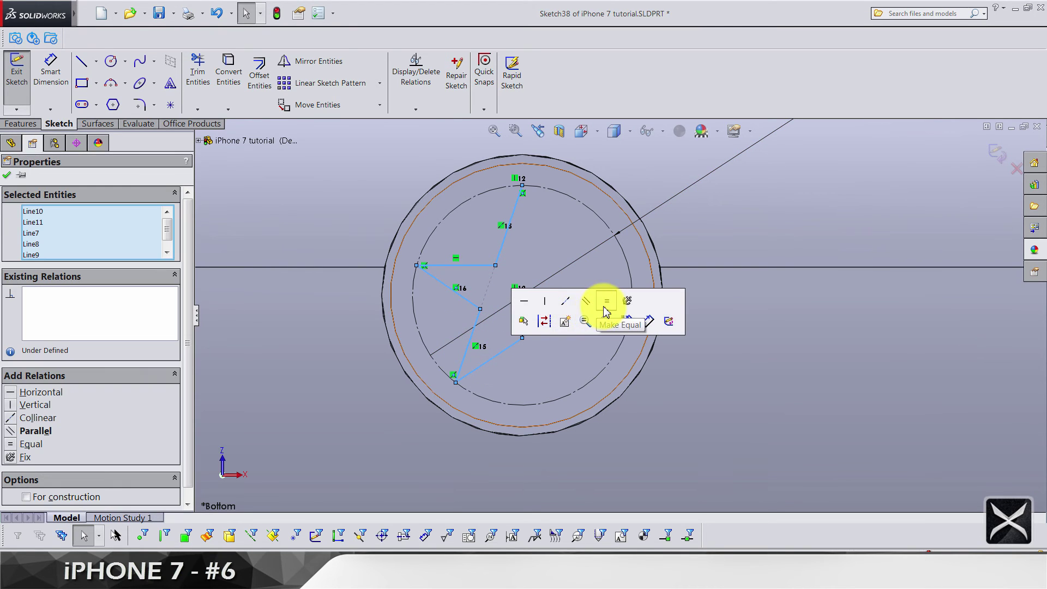
{"action": "left_click", "coordinate": [604, 310]}
{"action": "scroll", "coordinate": [604, 304], "scroll_direction": "up", "scroll_amount": 6}
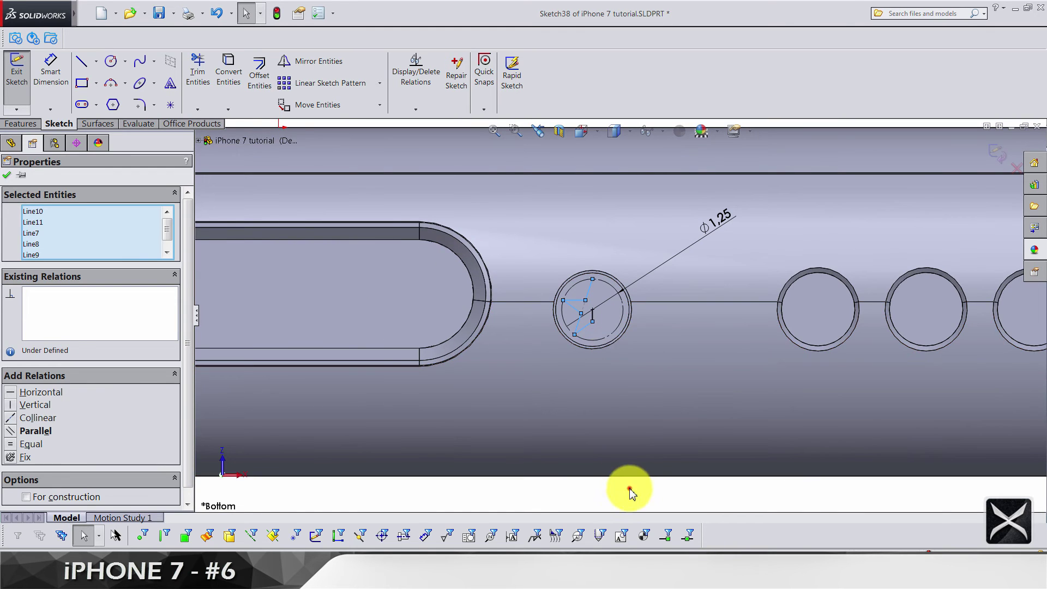
{"action": "left_click", "coordinate": [629, 488]}
{"action": "scroll", "coordinate": [587, 312], "scroll_direction": "down", "scroll_amount": 5}
Convert the short vertical line at the star's center to construction geometry.
{"action": "left_click", "coordinate": [601, 316]}
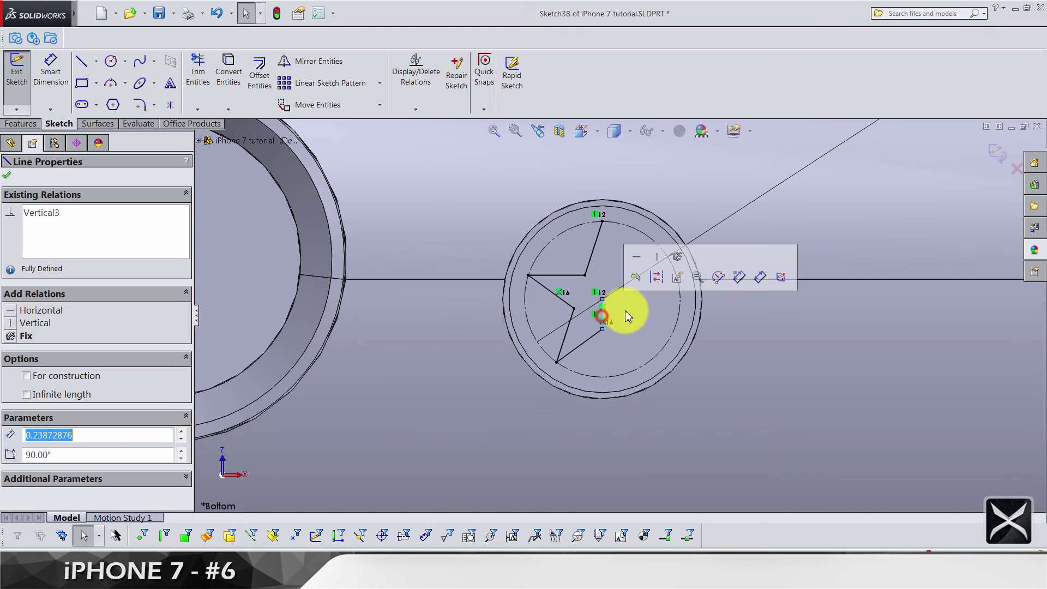
{"action": "left_click", "coordinate": [657, 281]}
{"action": "scroll", "coordinate": [635, 323], "scroll_direction": "down", "scroll_amount": 3}
{"action": "scroll", "coordinate": [563, 287], "scroll_direction": "up", "scroll_amount": 2}
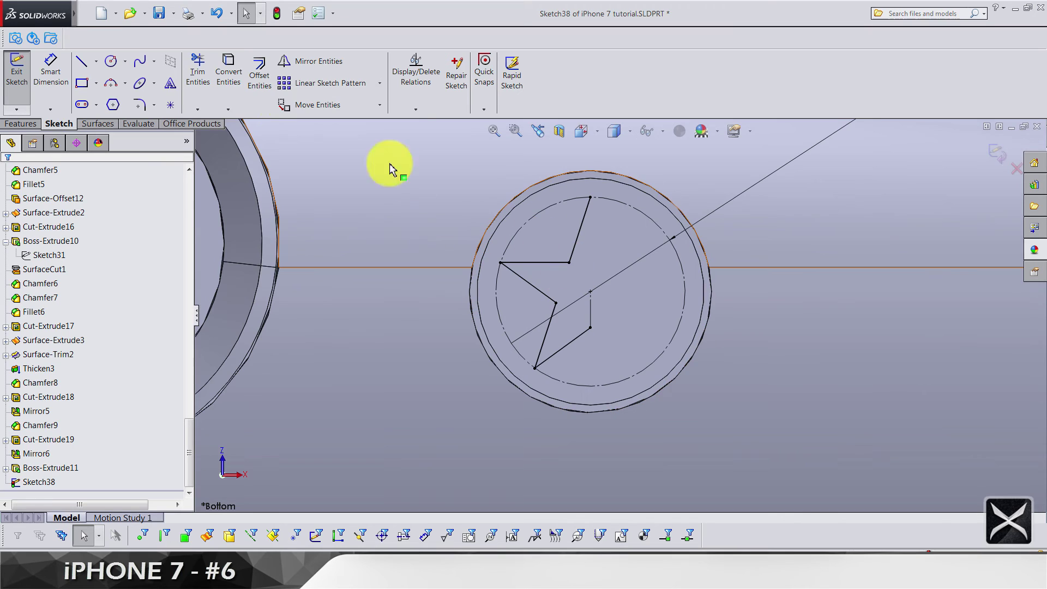
Mirror the five left-half lines about the vertical construction line to complete the five-pointed star.
{"action": "left_click", "coordinate": [318, 61]}
{"action": "left_click_drag", "start_coordinate": [448, 172], "coordinate": [756, 431]}
{"action": "left_click", "coordinate": [656, 358]}
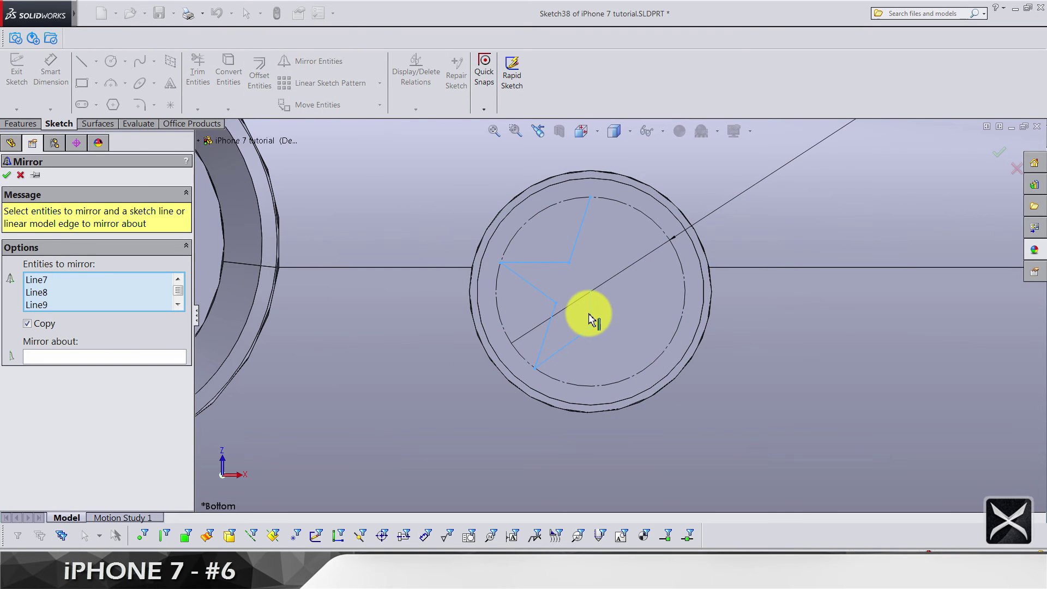
{"action": "left_click", "coordinate": [145, 358]}
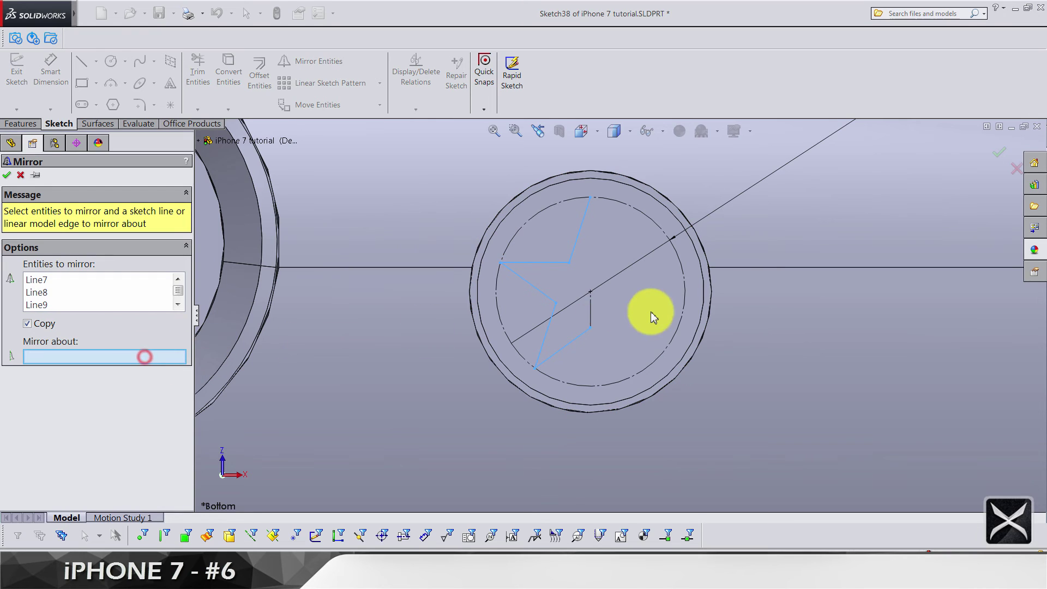
{"action": "left_click", "coordinate": [593, 312]}
{"action": "right_click", "coordinate": [594, 309]}
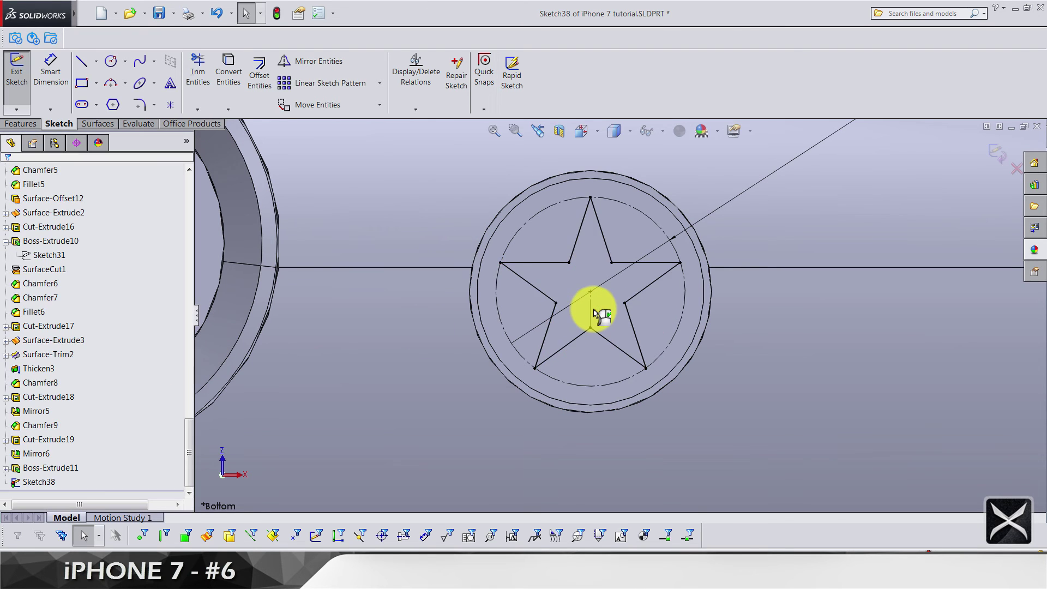
{"action": "scroll", "coordinate": [612, 308], "scroll_direction": "up", "scroll_amount": 3}
{"action": "scroll", "coordinate": [614, 292], "scroll_direction": "down", "scroll_amount": 3}
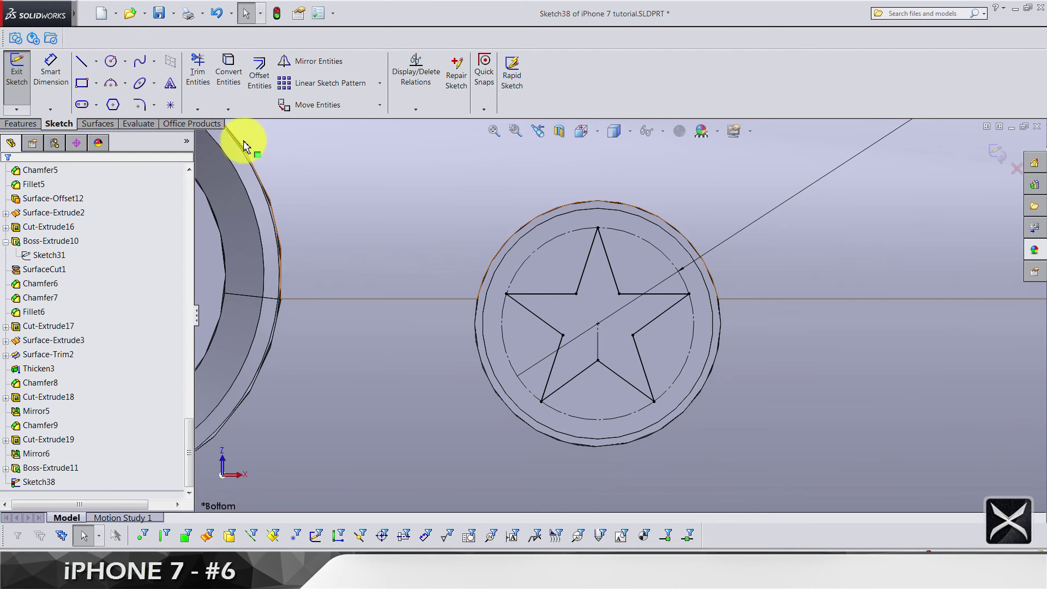
Try rounding the star's five outer tips with 0.03 mm sketch fillets, and undo them.
{"action": "left_click", "coordinate": [140, 108]}
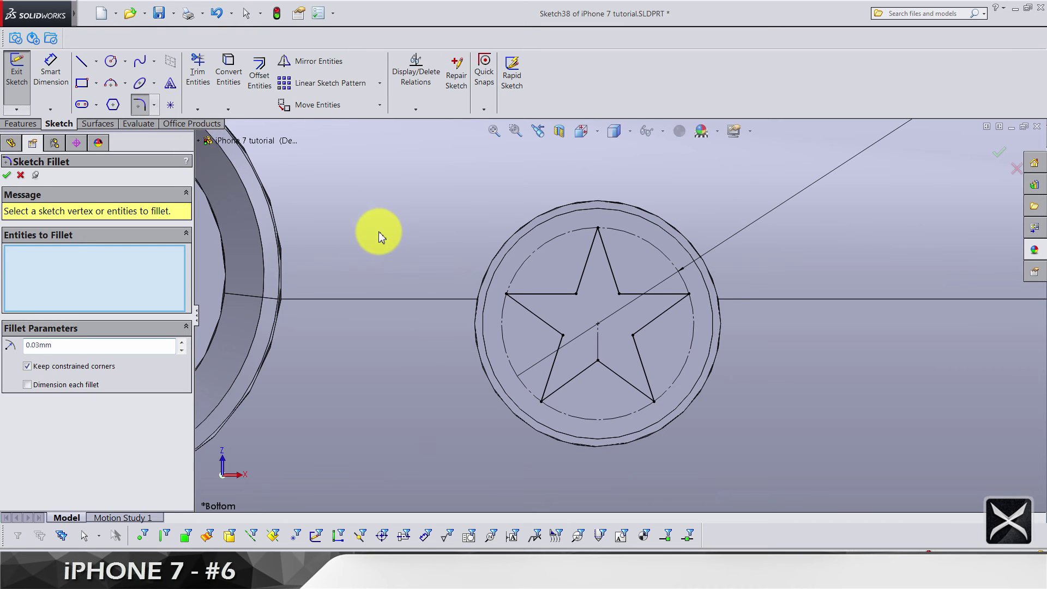
{"action": "left_click", "coordinate": [542, 401]}
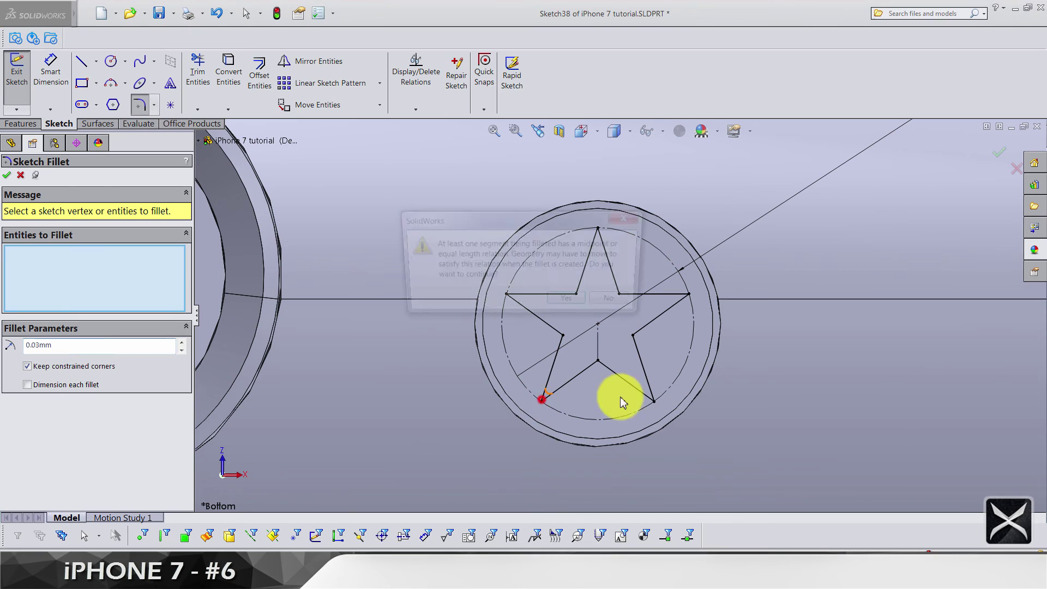
{"action": "key", "text": "Return"}
{"action": "left_click", "coordinate": [654, 401]}
{"action": "left_click", "coordinate": [690, 295]}
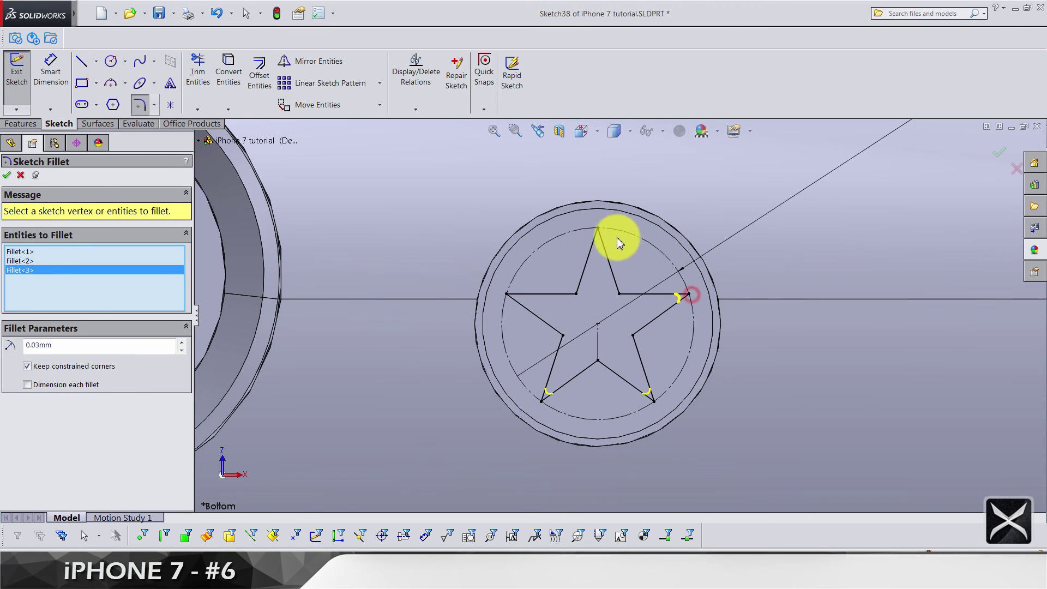
{"action": "left_click", "coordinate": [599, 228]}
{"action": "key", "text": "Return"}
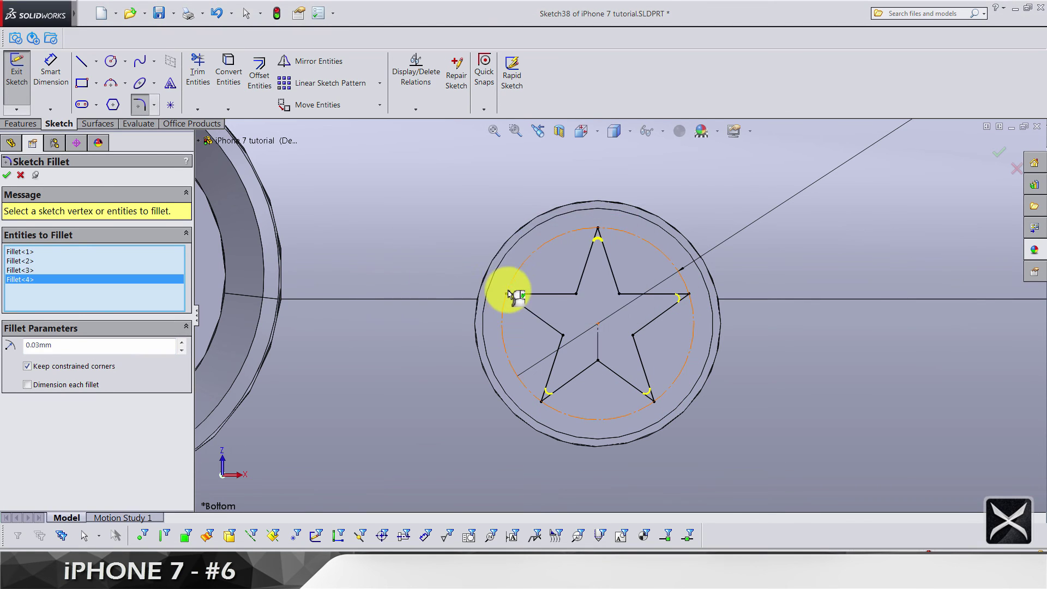
{"action": "left_click", "coordinate": [507, 295]}
{"action": "key", "text": "Return"}
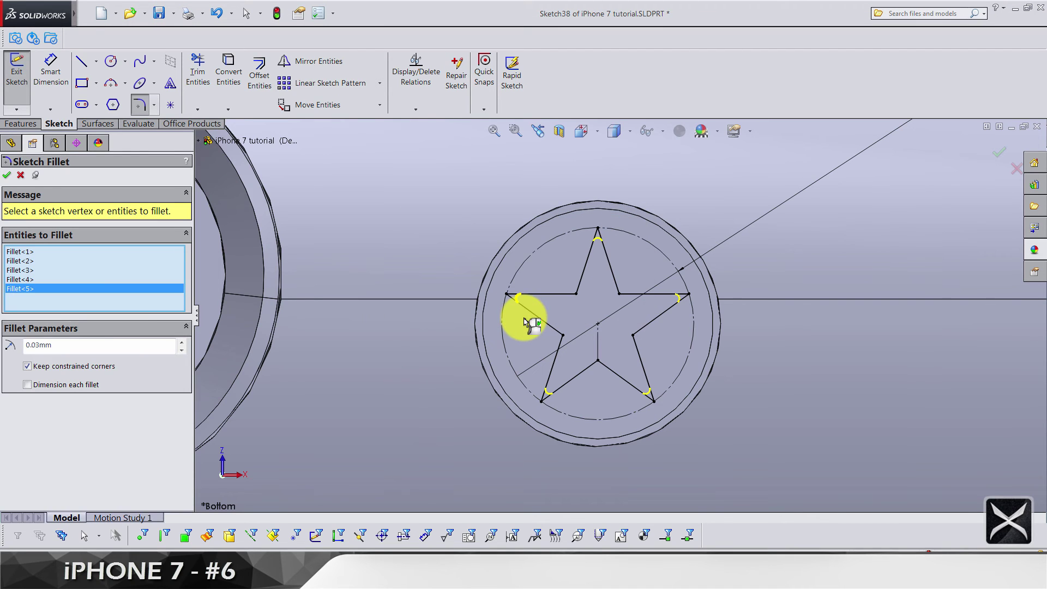
{"action": "scroll", "coordinate": [573, 357], "scroll_direction": "up", "scroll_amount": 5}
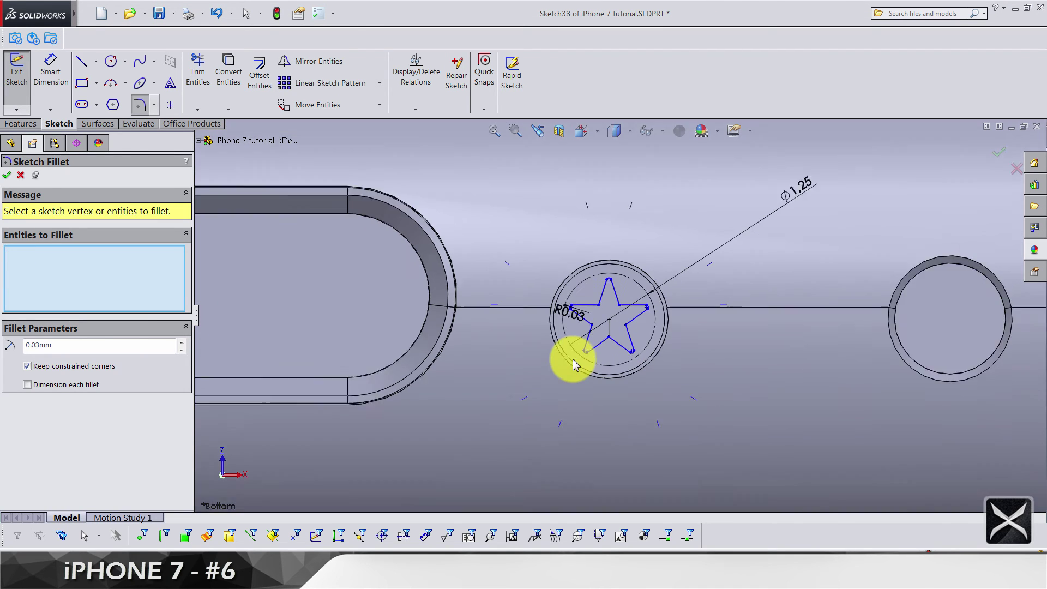
{"action": "scroll", "coordinate": [573, 359], "scroll_direction": "down", "scroll_amount": 1}
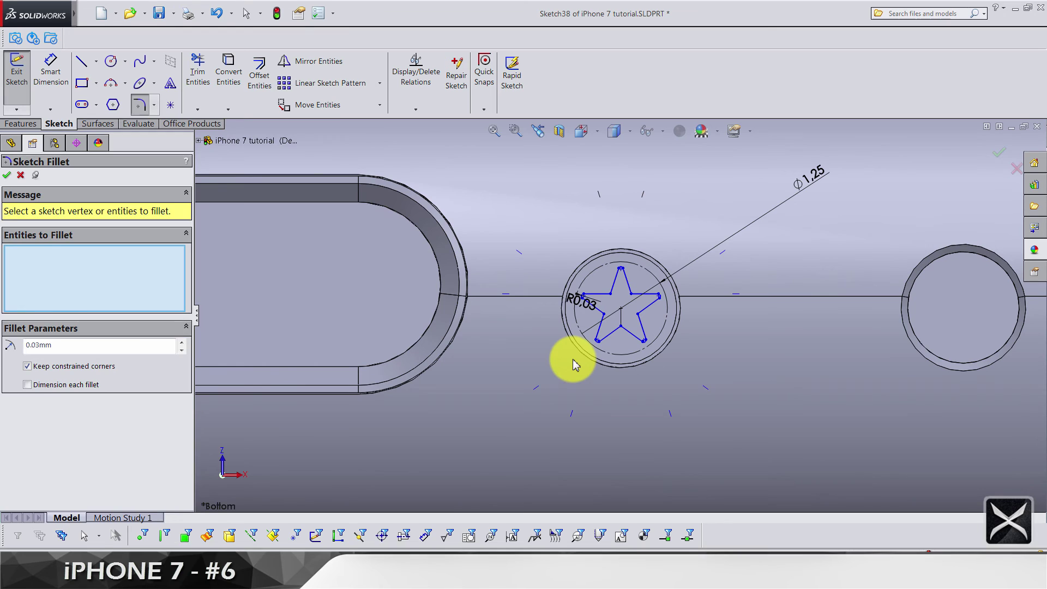
{"action": "key", "text": "Escape"}
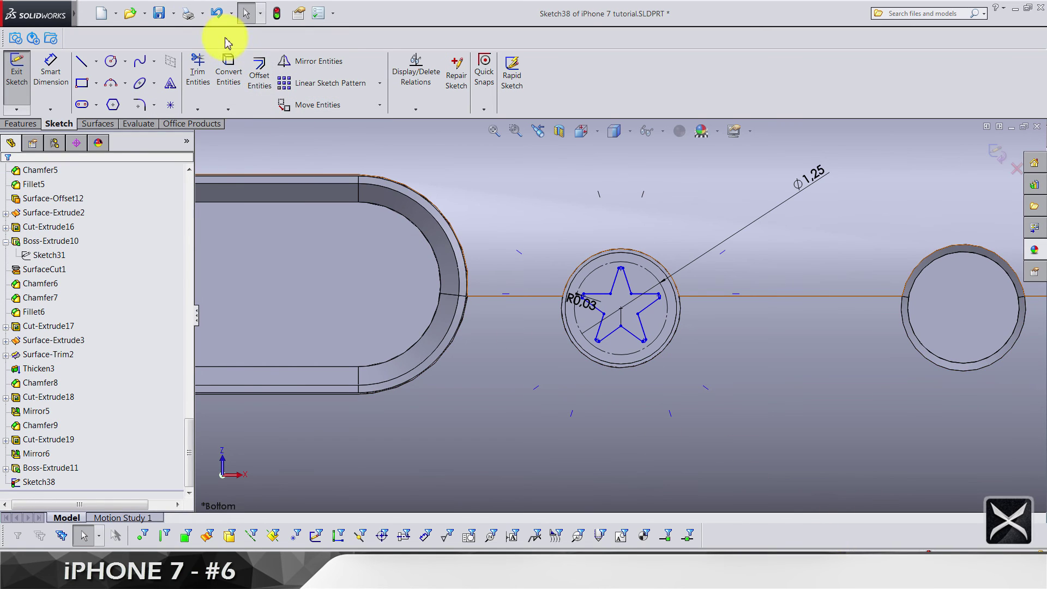
{"action": "left_click", "coordinate": [219, 15]}
{"action": "scroll", "coordinate": [643, 297], "scroll_direction": "up", "scroll_amount": 3}
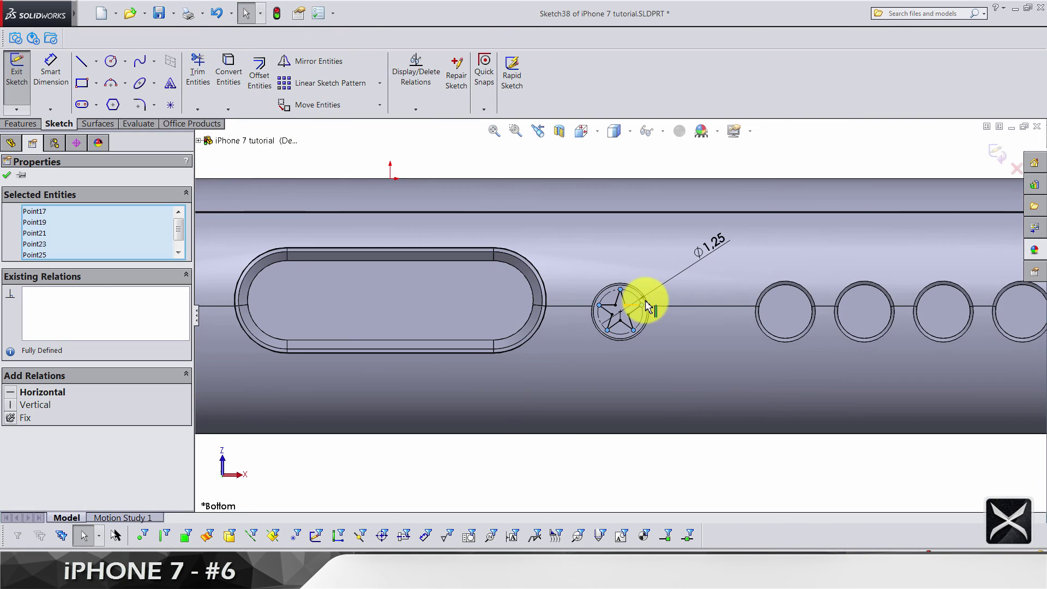
{"action": "left_click", "coordinate": [678, 452]}
Exit the star sketch and set up a blind extruded cut of it with a depth of 0.2 mm.
{"action": "left_click", "coordinate": [996, 154]}
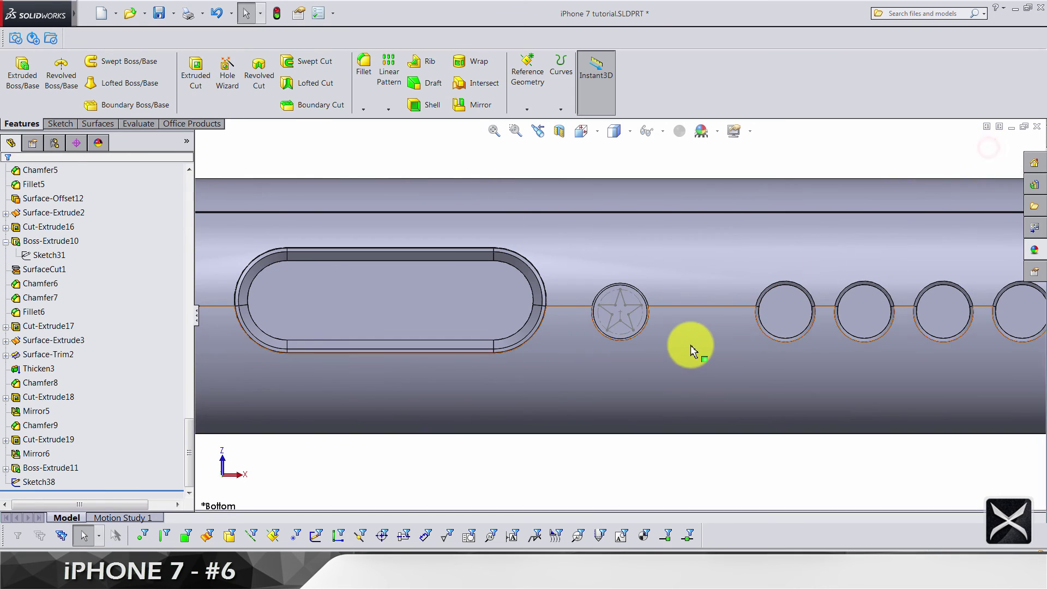
{"action": "mouse_move", "coordinate": [689, 346]}
{"action": "middle_mouse_down"}
{"action": "mouse_move", "coordinate": [671, 369]}
{"action": "mouse_move", "coordinate": [661, 320]}
{"action": "middle_mouse_up"}
{"action": "scroll", "coordinate": [674, 303], "scroll_direction": "down", "scroll_amount": 6}
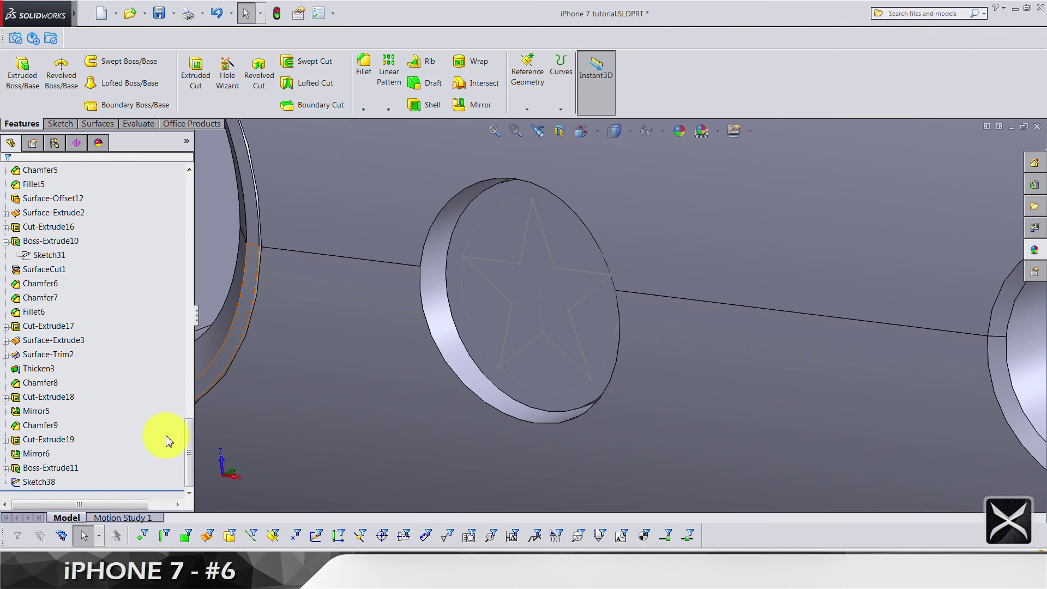
{"action": "left_click", "coordinate": [39, 468]}
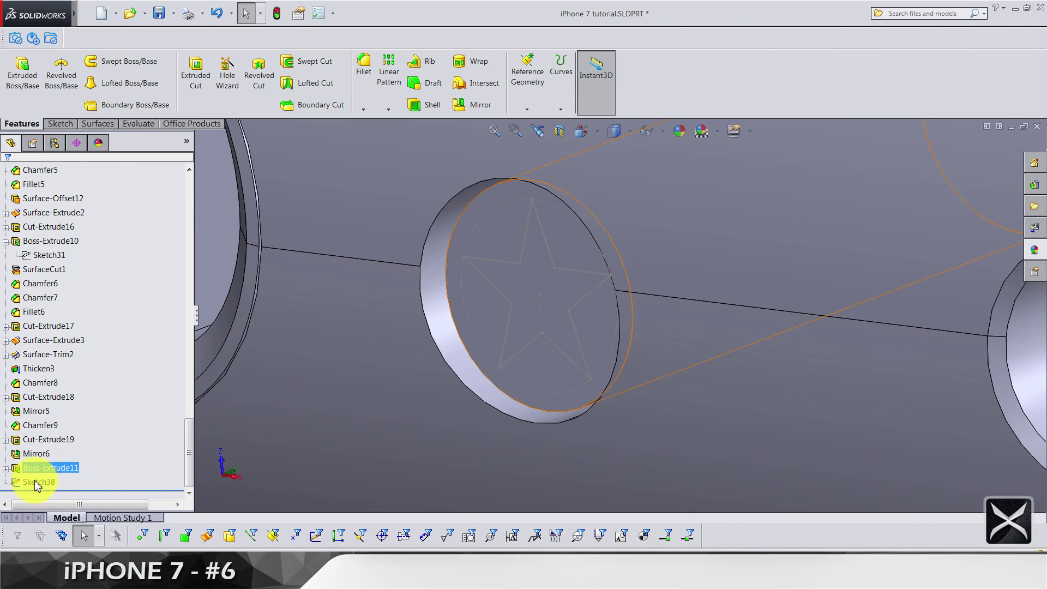
{"action": "left_click", "coordinate": [195, 71]}
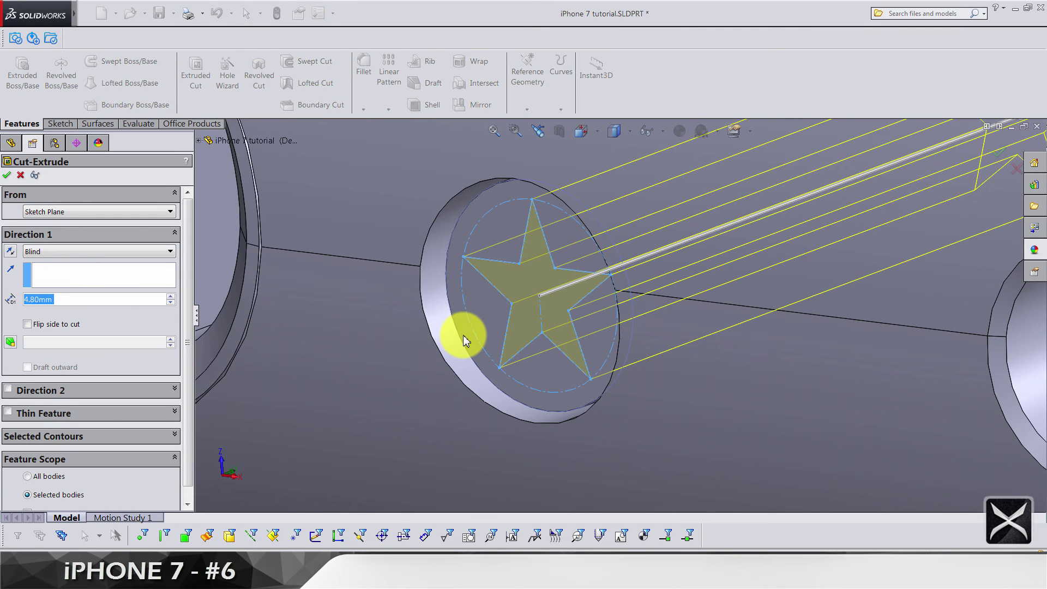
{"action": "type", "text": "0.2"}
{"action": "key", "text": "Return"}
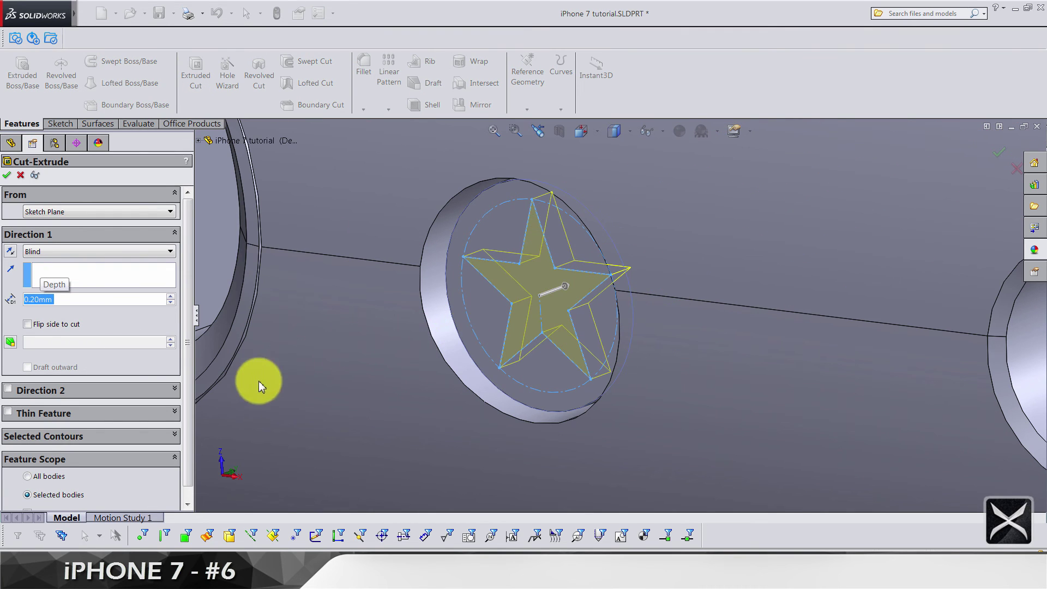
Turn off automatic body selection, limit the star cut to the screw body, and apply it.
{"action": "left_click_drag", "start_coordinate": [192, 435], "coordinate": [191, 445]}
{"action": "left_click", "coordinate": [57, 498]}
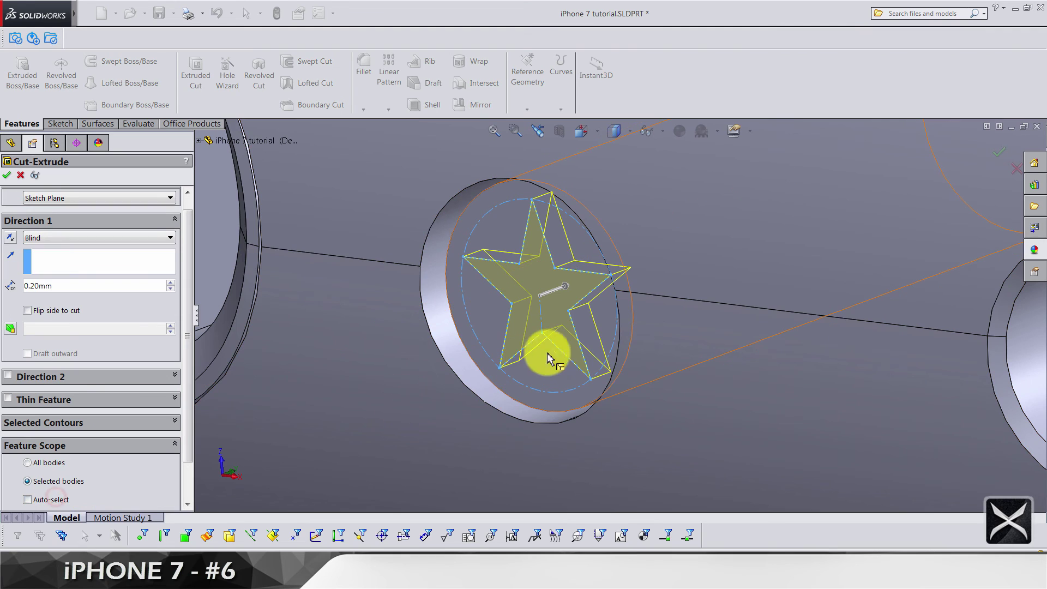
{"action": "left_click", "coordinate": [558, 364]}
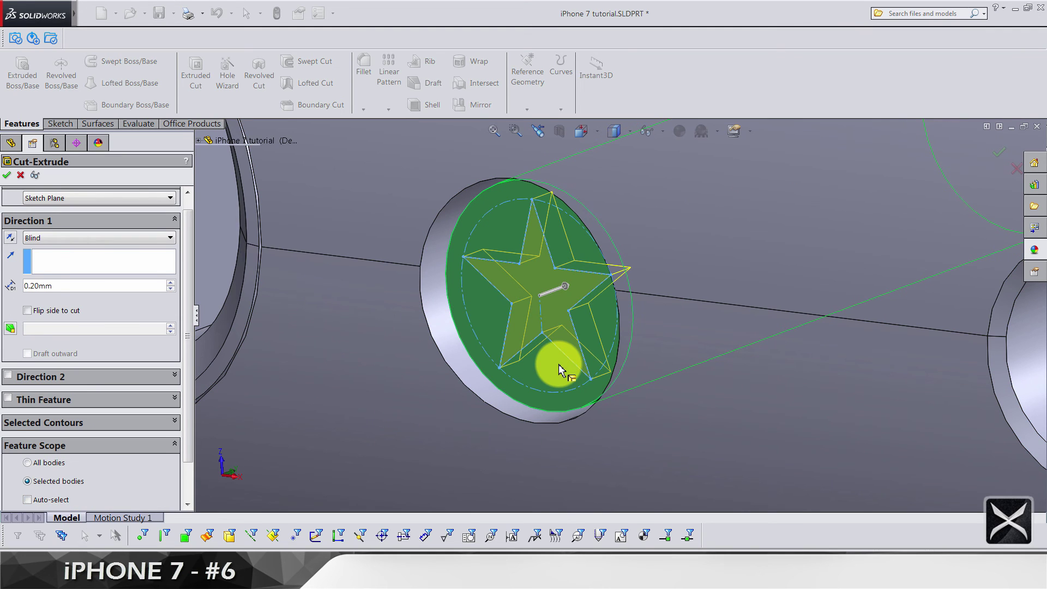
{"action": "key", "text": "Return"}
{"action": "scroll", "coordinate": [559, 364], "scroll_direction": "up", "scroll_amount": 6}
{"action": "left_click", "coordinate": [555, 466]}
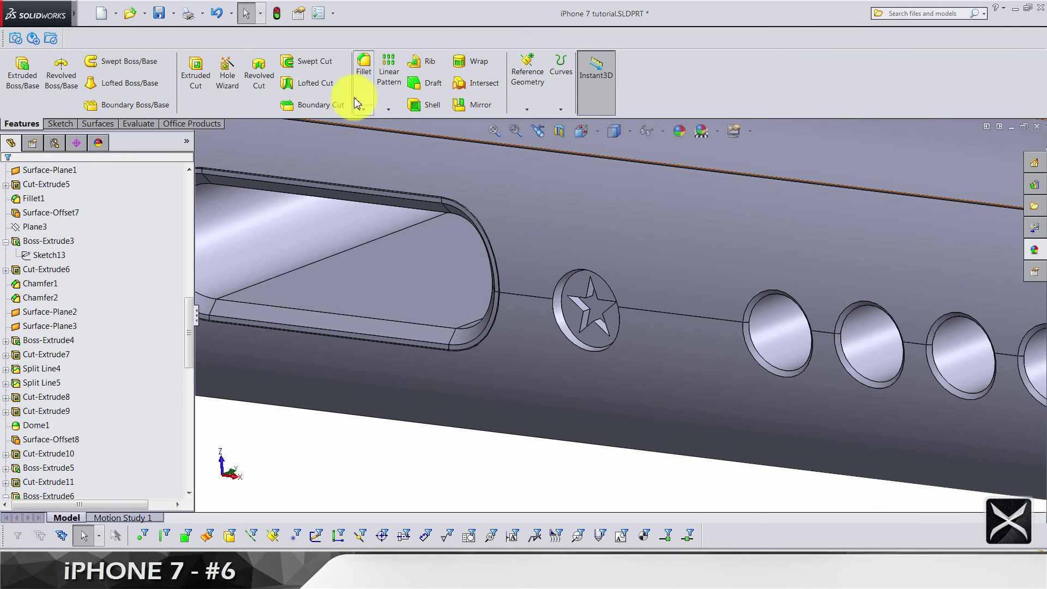
Set up a constant-size fillet with a 0.03 mm radius on the first outer tip edge of the star recess.
{"action": "left_click", "coordinate": [363, 71]}
{"action": "type", "text": "0.03"}
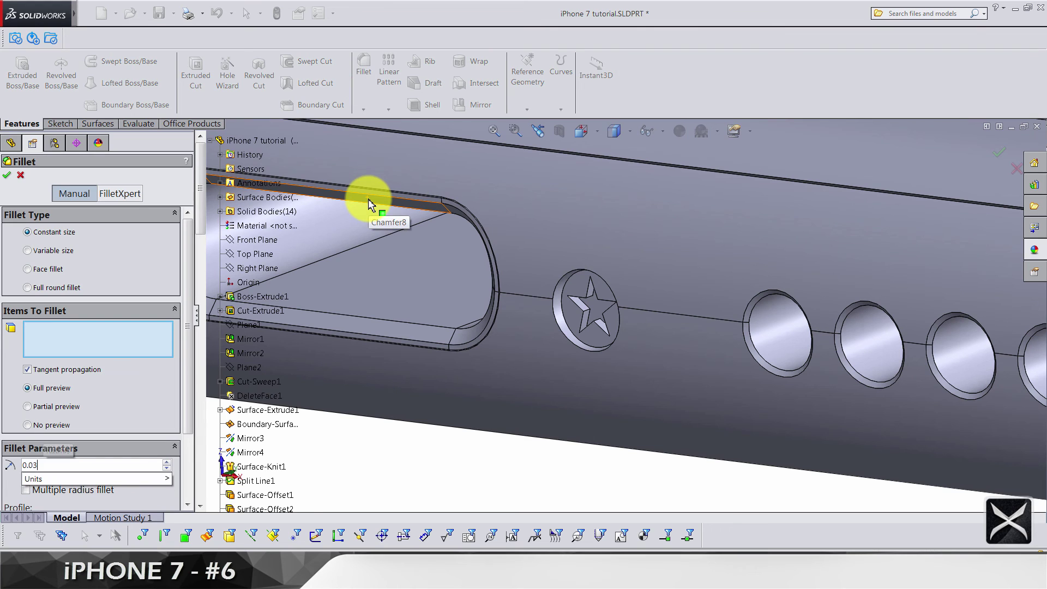
{"action": "key", "text": "Return"}
{"action": "scroll", "coordinate": [584, 306], "scroll_direction": "up", "scroll_amount": 5}
{"action": "middle_click_drag", "start_coordinate": [627, 331], "coordinate": [577, 320]}
{"action": "left_click", "coordinate": [572, 297]}
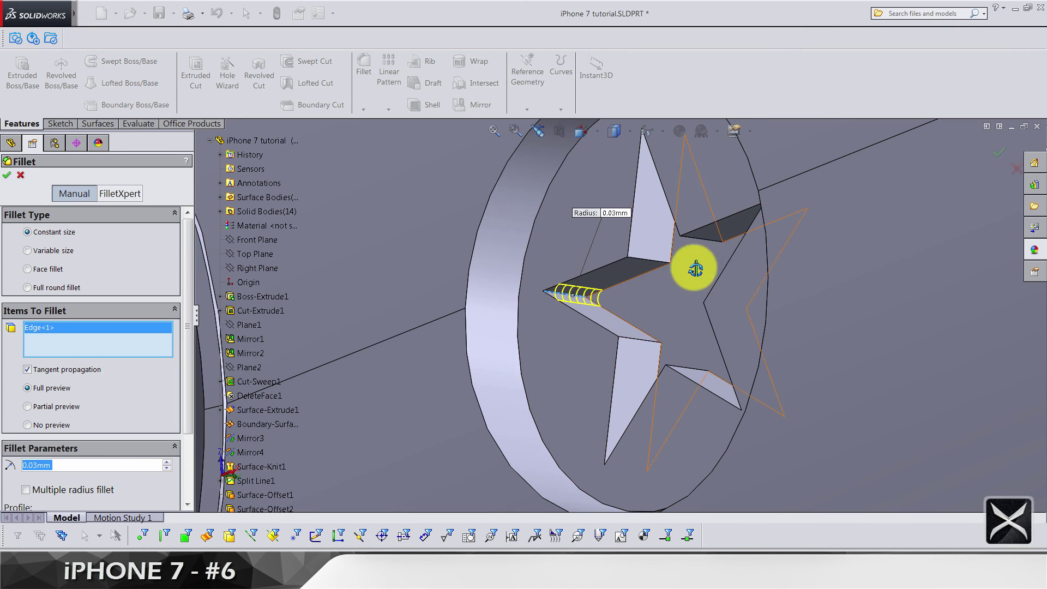
Add the star recess's other four outer tip edges to the fillet and apply it.
{"action": "middle_click_drag", "start_coordinate": [691, 264], "coordinate": [660, 220]}
{"action": "left_click", "coordinate": [662, 229]}
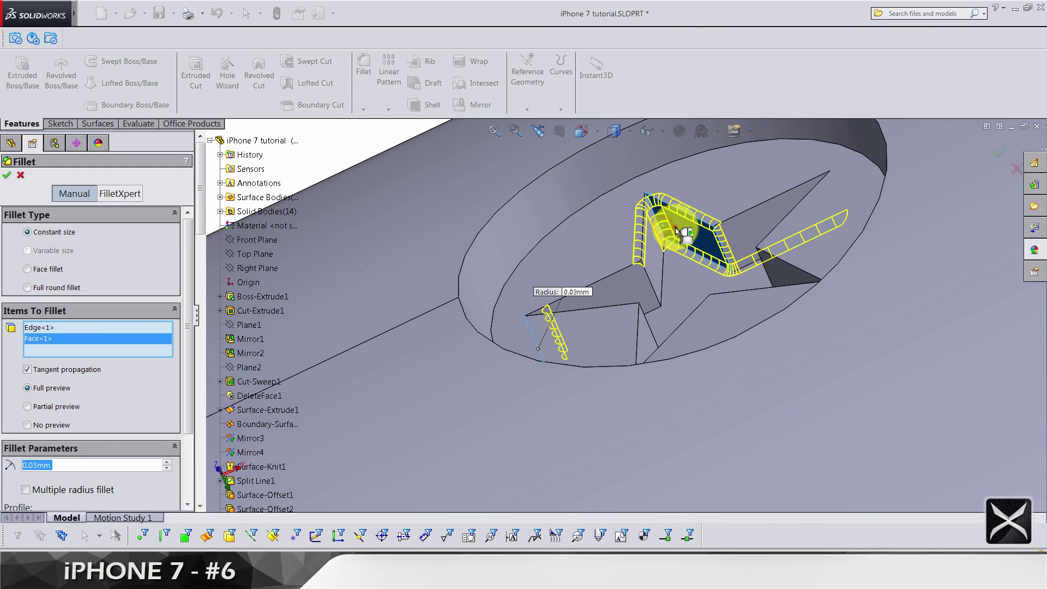
{"action": "left_click", "coordinate": [673, 228]}
{"action": "left_click", "coordinate": [659, 227]}
{"action": "middle_click_drag", "start_coordinate": [685, 288], "coordinate": [807, 224]}
{"action": "left_click", "coordinate": [801, 214]}
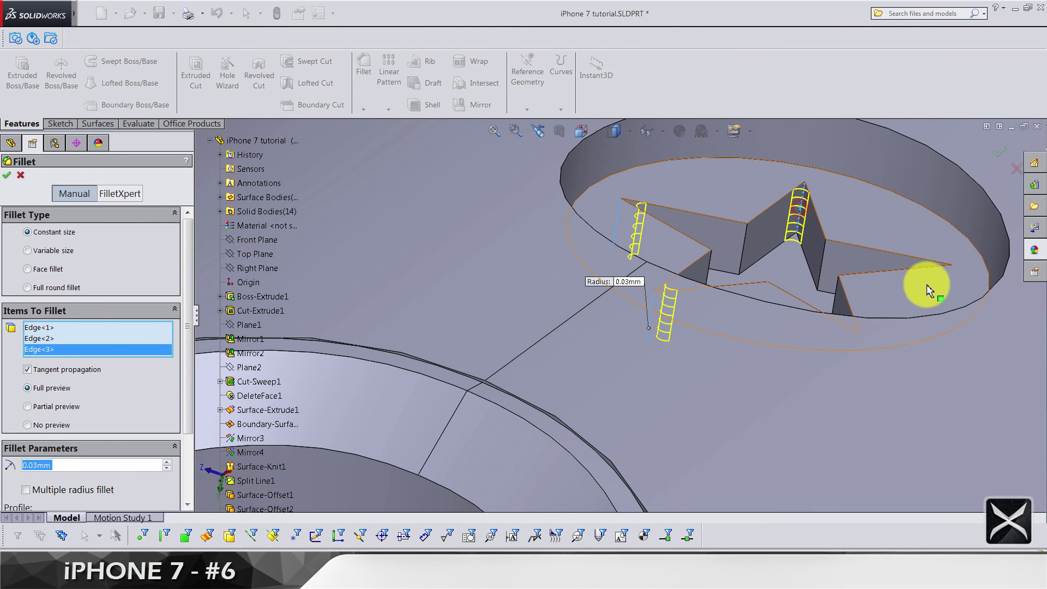
{"action": "left_click", "coordinate": [949, 278]}
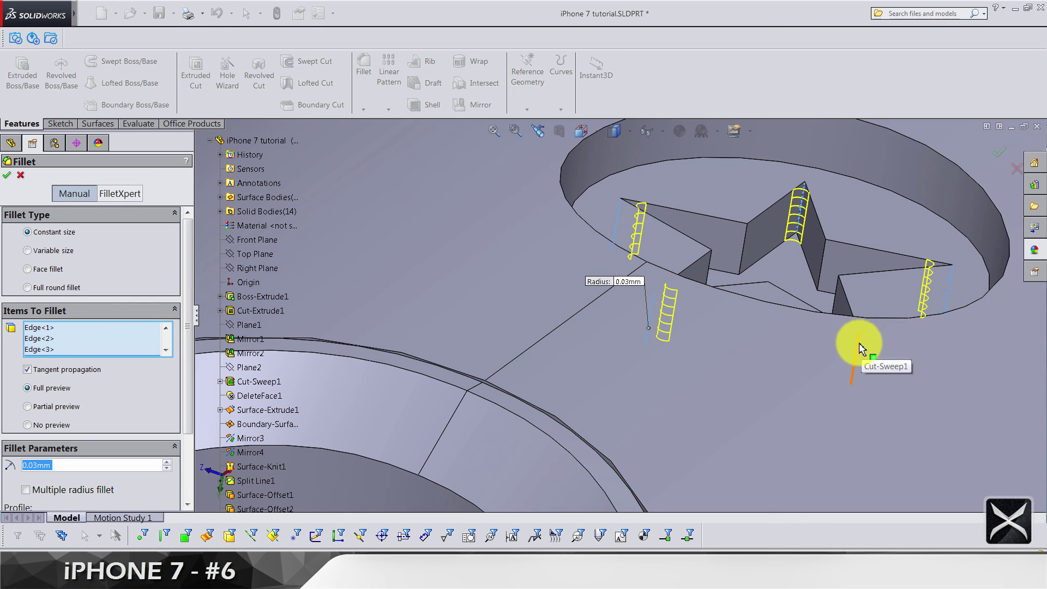
{"action": "left_click", "coordinate": [853, 349]}
{"action": "middle_click_drag", "start_coordinate": [822, 227], "coordinate": [810, 374]}
{"action": "key", "text": "Return"}
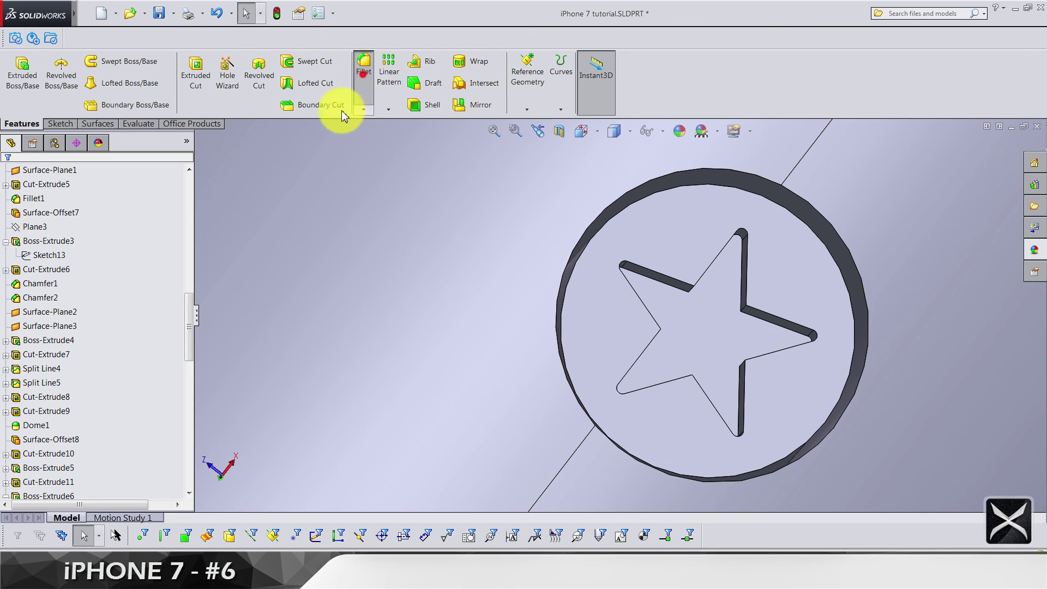
Fillet the star recess's five inner corner edges with a 0.05 mm radius, selecting the four matching edges together.
{"action": "type", "text": "0."}
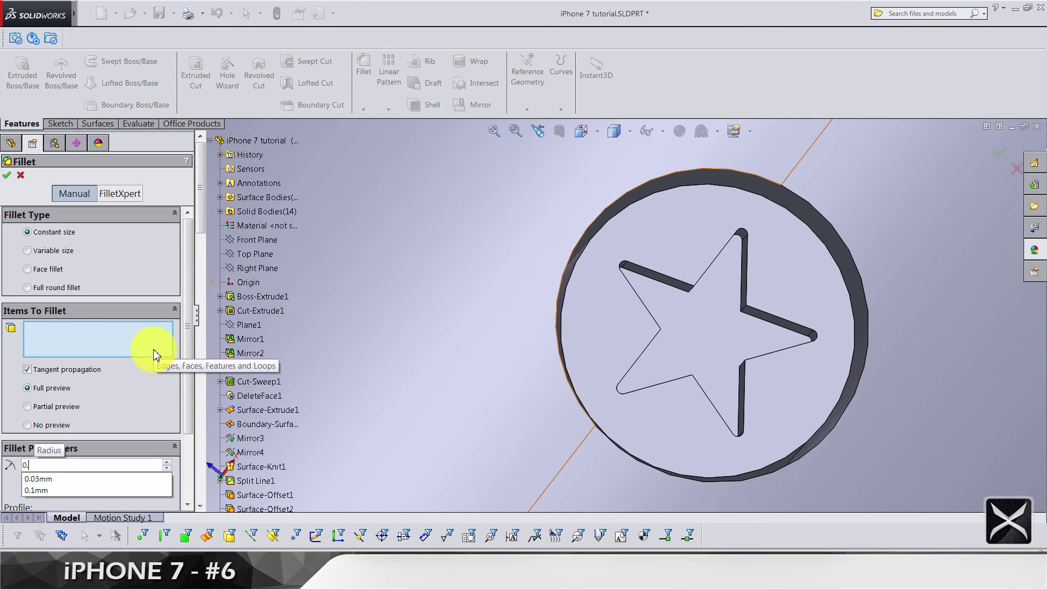
{"action": "type", "text": "05mm"}
{"action": "middle_click_drag", "start_coordinate": [583, 335], "coordinate": [673, 276]}
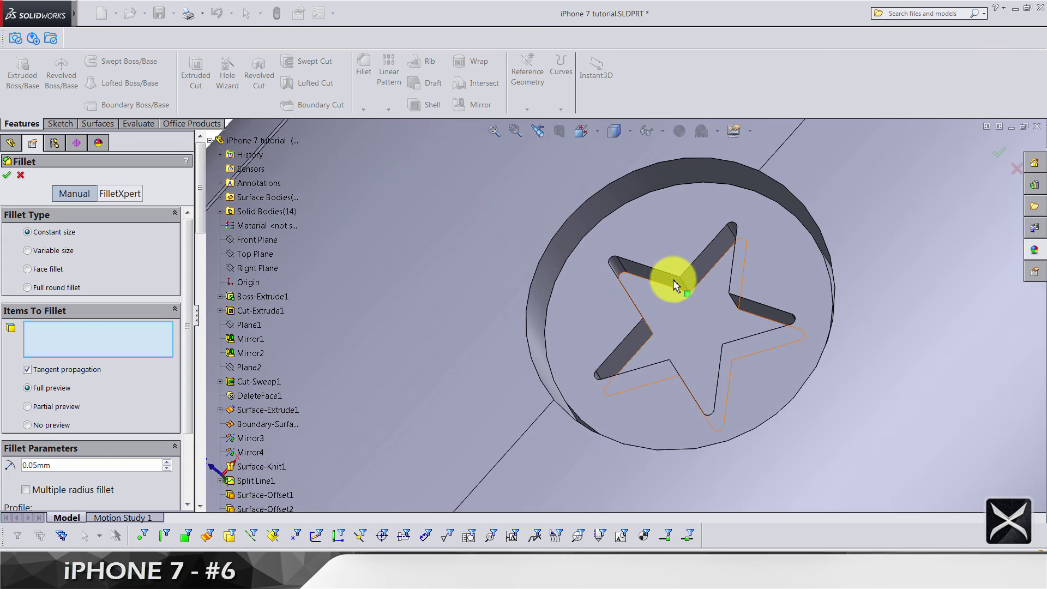
{"action": "scroll", "coordinate": [673, 279], "scroll_direction": "down", "scroll_amount": 3}
{"action": "left_click", "coordinate": [682, 294]}
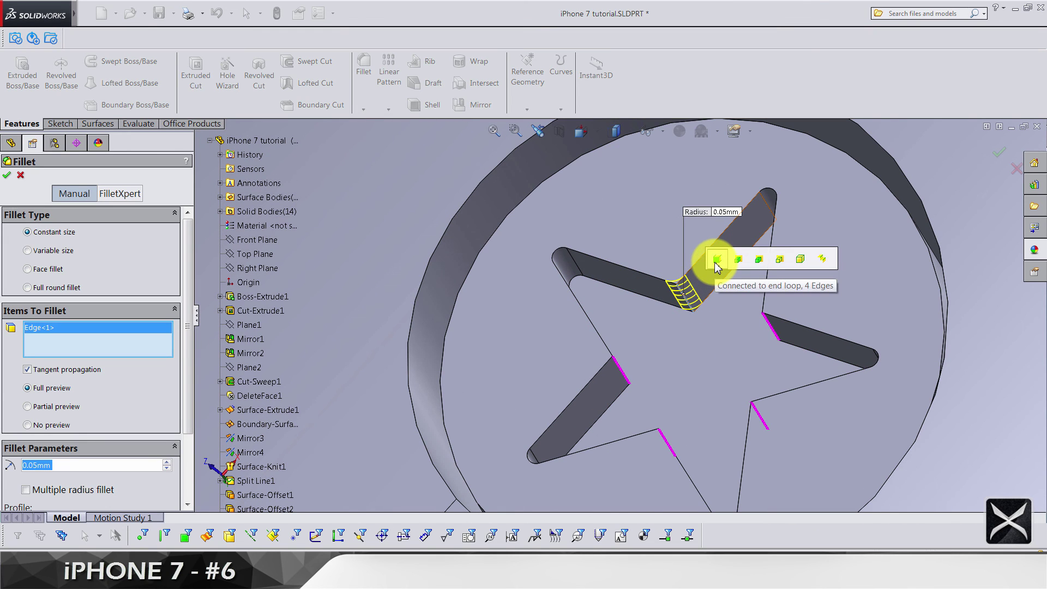
{"action": "left_click", "coordinate": [715, 263]}
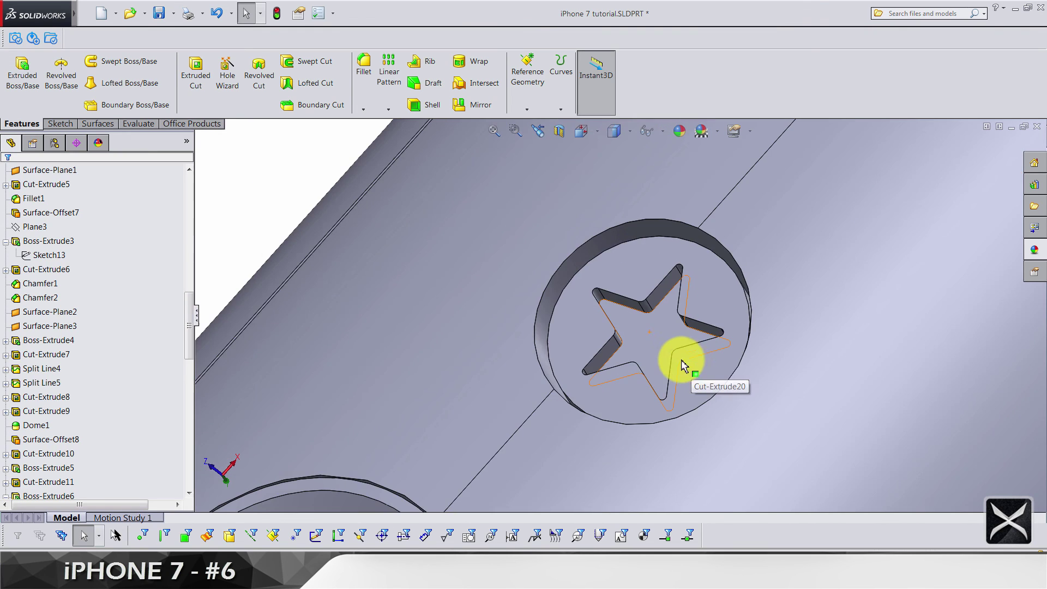
Mirror the screw body about the Right Plane to the other side of the port, without merging solids.
{"action": "middle_click_drag", "start_coordinate": [678, 362], "coordinate": [460, 159]}
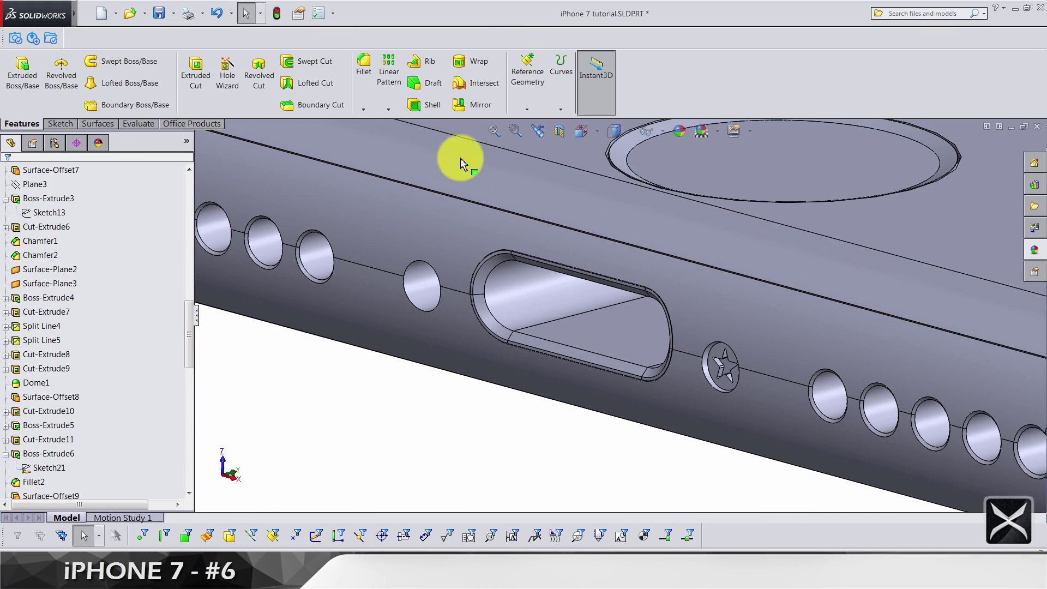
{"action": "left_click", "coordinate": [458, 104]}
{"action": "left_click", "coordinate": [61, 327]}
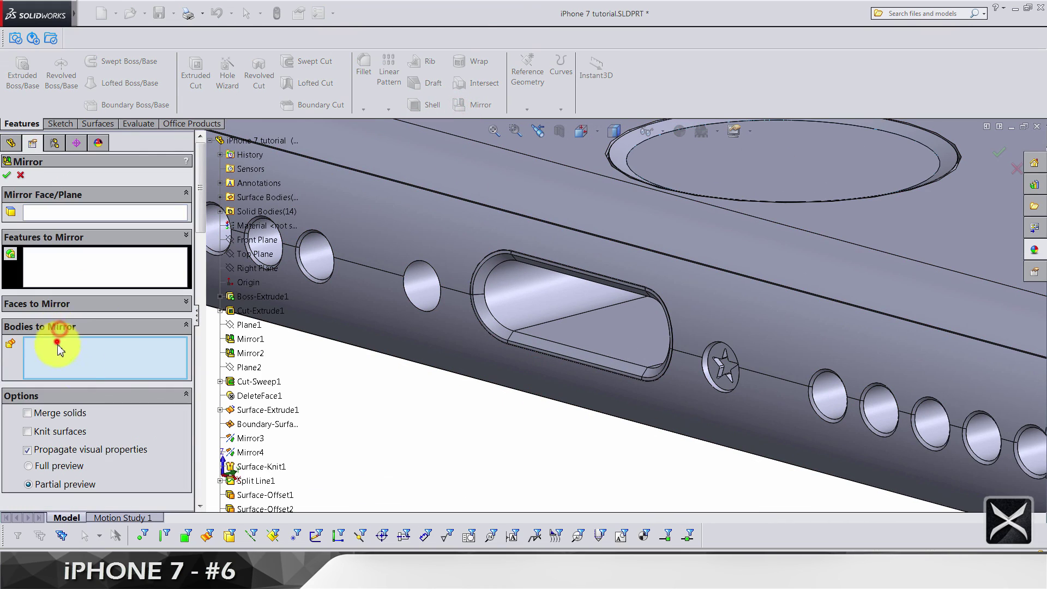
{"action": "left_click", "coordinate": [724, 367]}
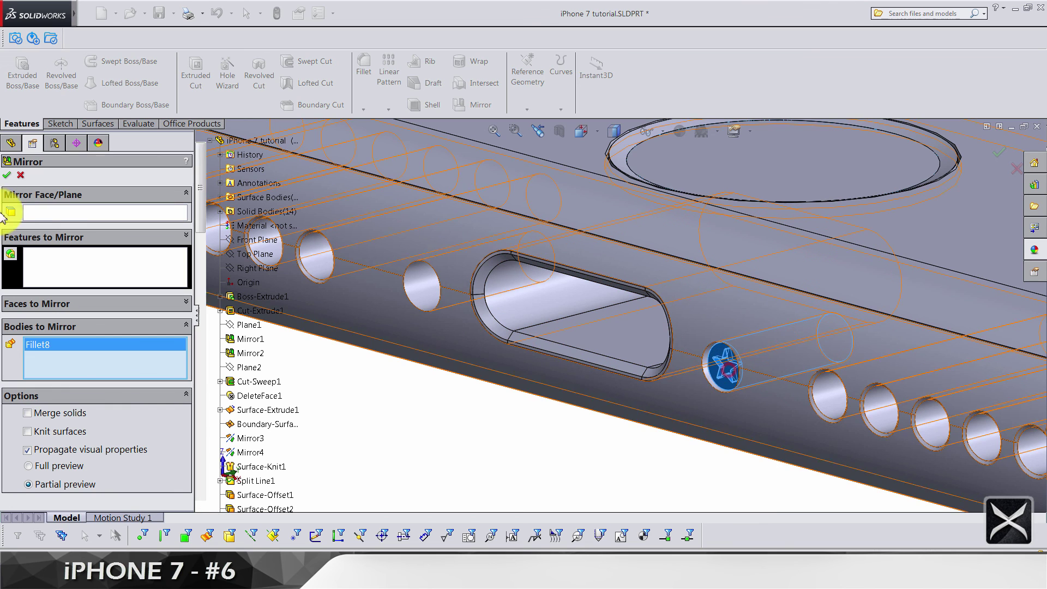
{"action": "left_click", "coordinate": [49, 213]}
{"action": "scroll", "coordinate": [379, 285], "scroll_direction": "up", "scroll_amount": 8}
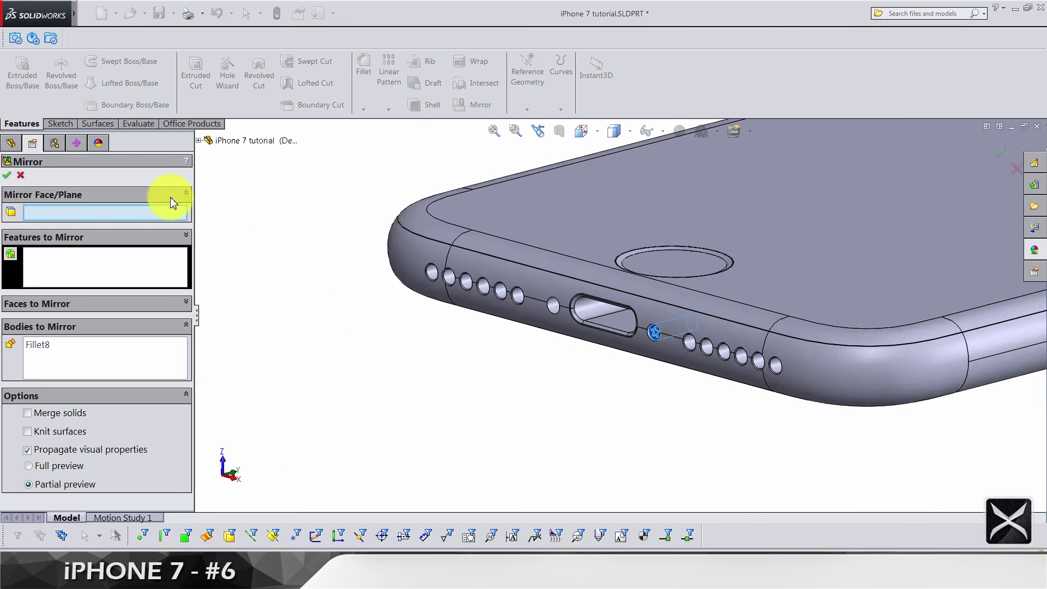
{"action": "left_click", "coordinate": [11, 142]}
{"action": "left_click", "coordinate": [254, 268]}
{"action": "left_click", "coordinate": [257, 269]}
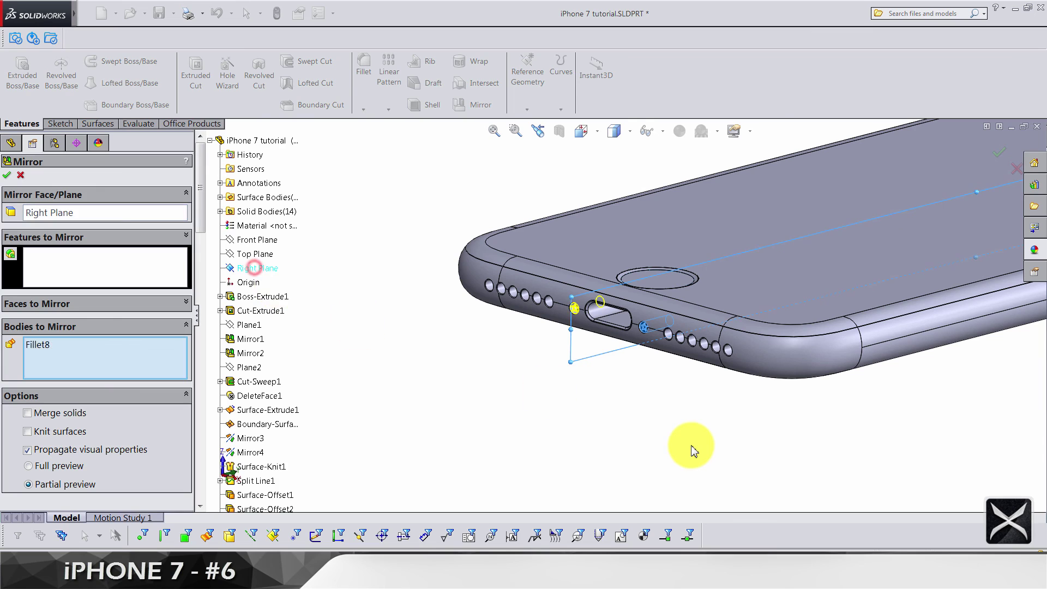
{"action": "right_click", "coordinate": [691, 451]}
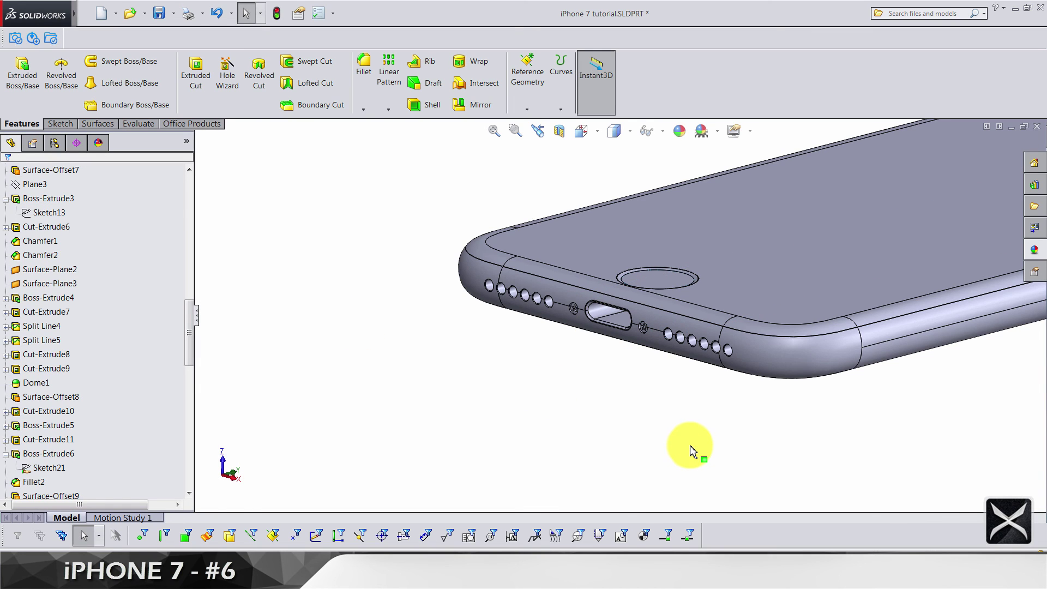
{"action": "key", "text": "ctrl+s"}
Set up a 0.1 mm constant-size fillet on the circular rims of both screw holes beside the port.
{"action": "left_click", "coordinate": [363, 81]}
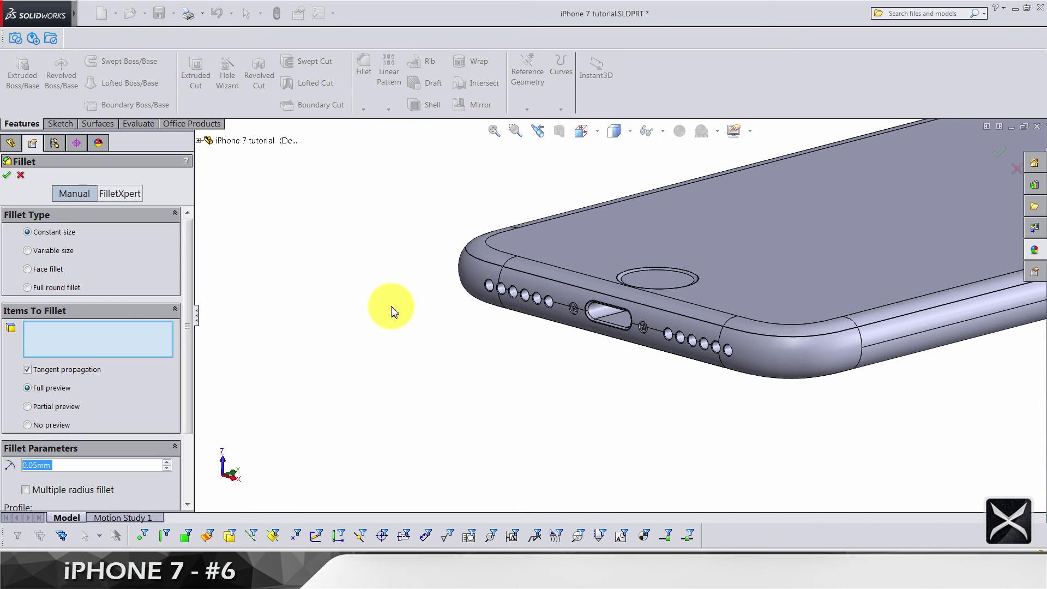
{"action": "type", "text": "0.1"}
{"action": "key", "text": "Return"}
{"action": "scroll", "coordinate": [571, 309], "scroll_direction": "down", "scroll_amount": 9}
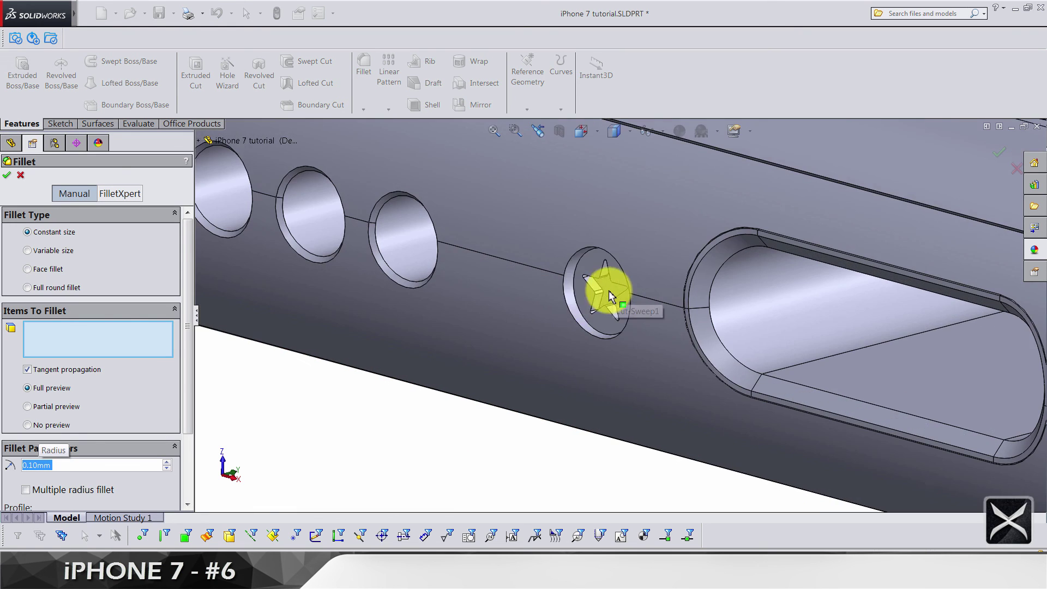
{"action": "left_click", "coordinate": [567, 297]}
{"action": "scroll", "coordinate": [869, 440], "scroll_direction": "up", "scroll_amount": 5}
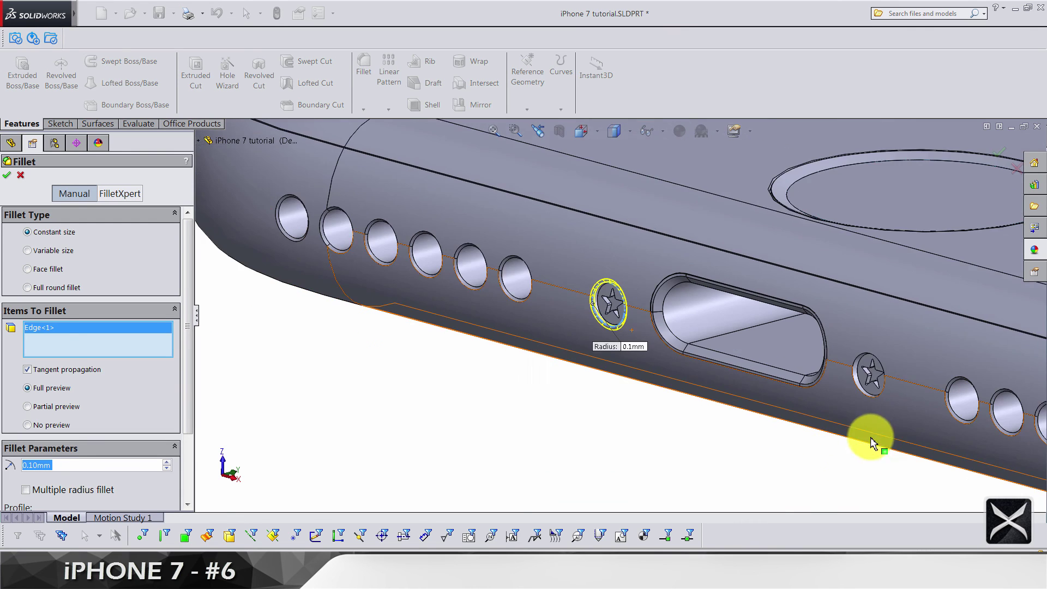
{"action": "scroll", "coordinate": [838, 370], "scroll_direction": "down", "scroll_amount": 5}
{"action": "left_click", "coordinate": [778, 322]}
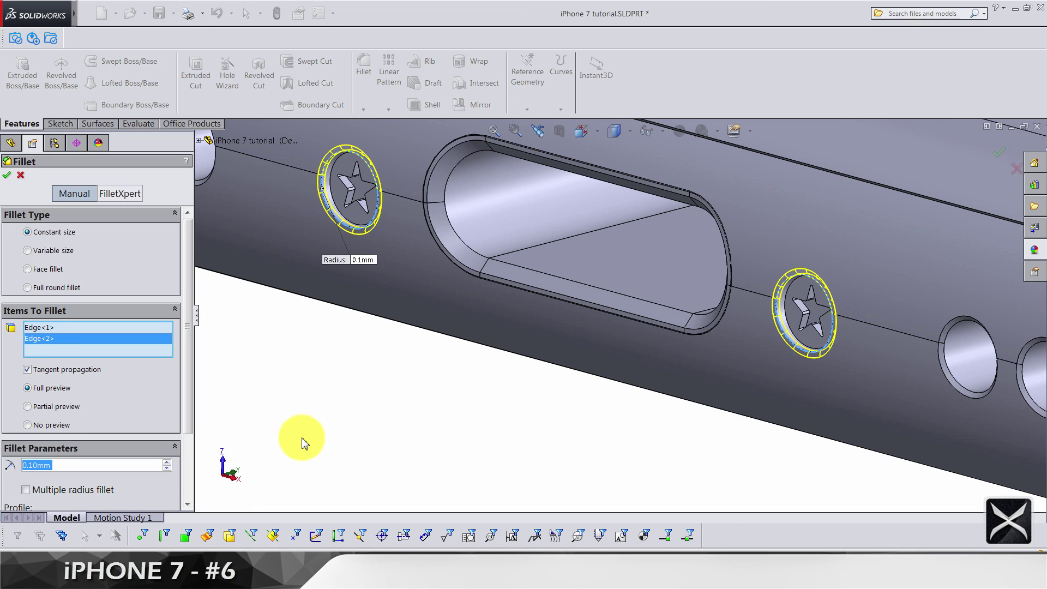
Set the radius of the screw hole rim fillet to 0.05 mm and apply it.
{"action": "type", "text": "0.05"}
{"action": "key", "text": "Return"}
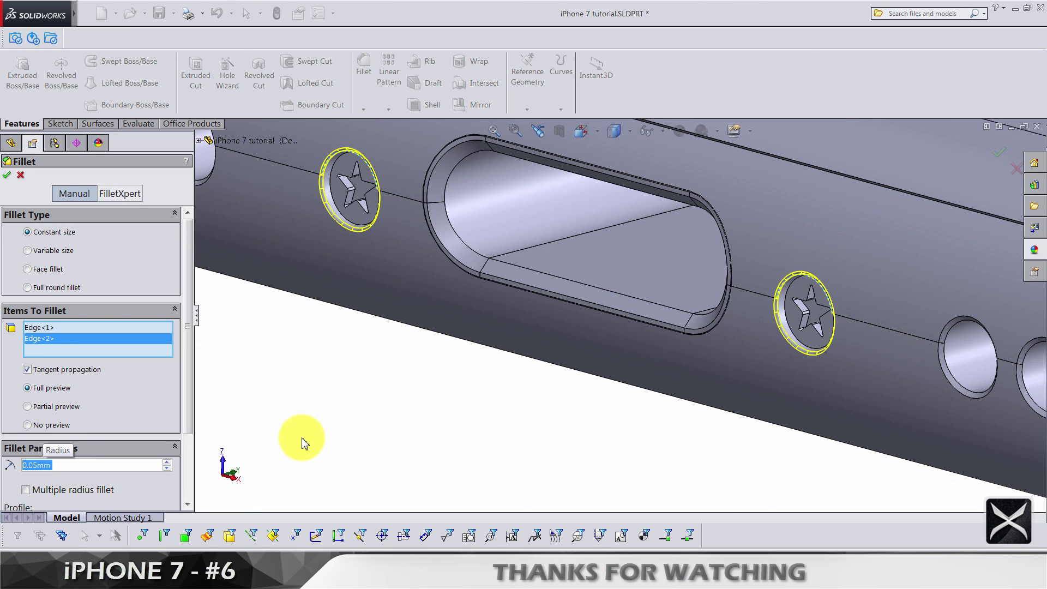
{"action": "left_click", "coordinate": [302, 438]}
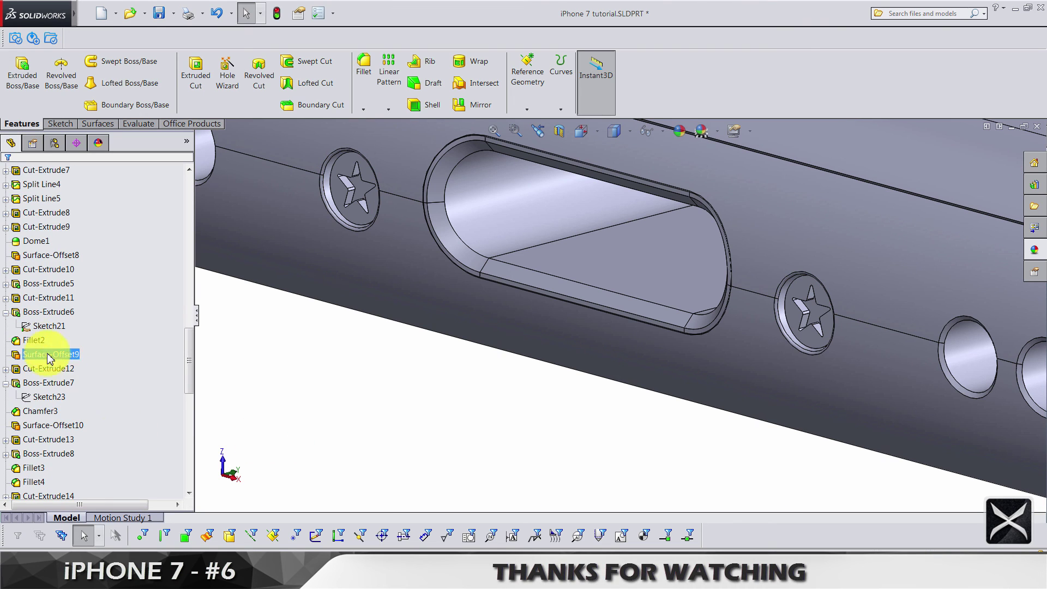
Collapse the expanded extrusion features in the feature tree and return to its beginning.
{"action": "left_click", "coordinate": [8, 313]}
{"action": "left_click", "coordinate": [8, 366]}
{"action": "scroll", "coordinate": [71, 439], "scroll_direction": "down", "scroll_amount": 10}
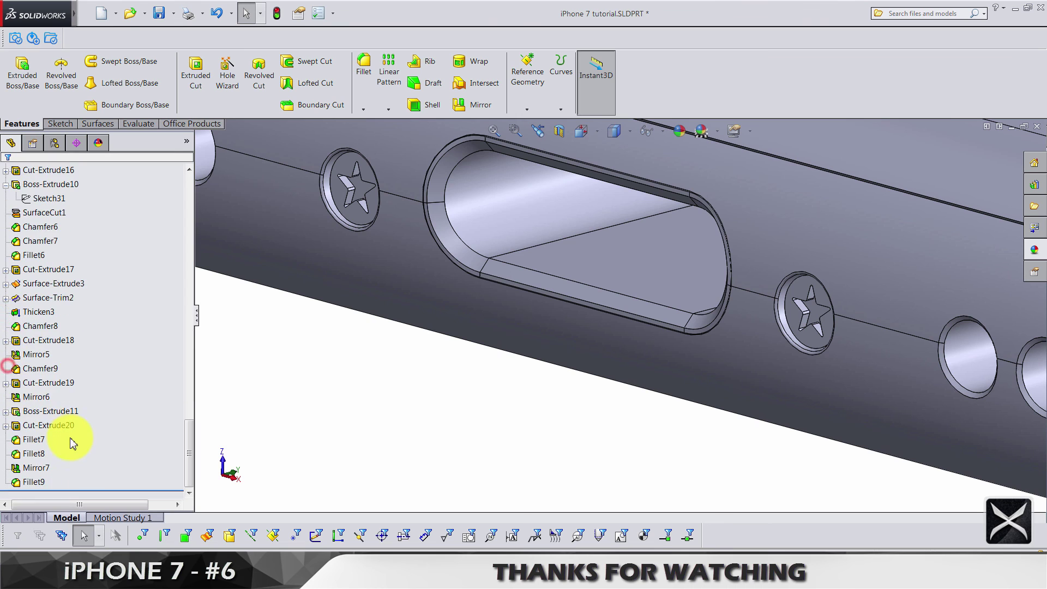
{"action": "scroll", "coordinate": [70, 438], "scroll_direction": "up", "scroll_amount": 20}
Switch the model to the trimetric view and save the part.
{"action": "left_click", "coordinate": [368, 358]}
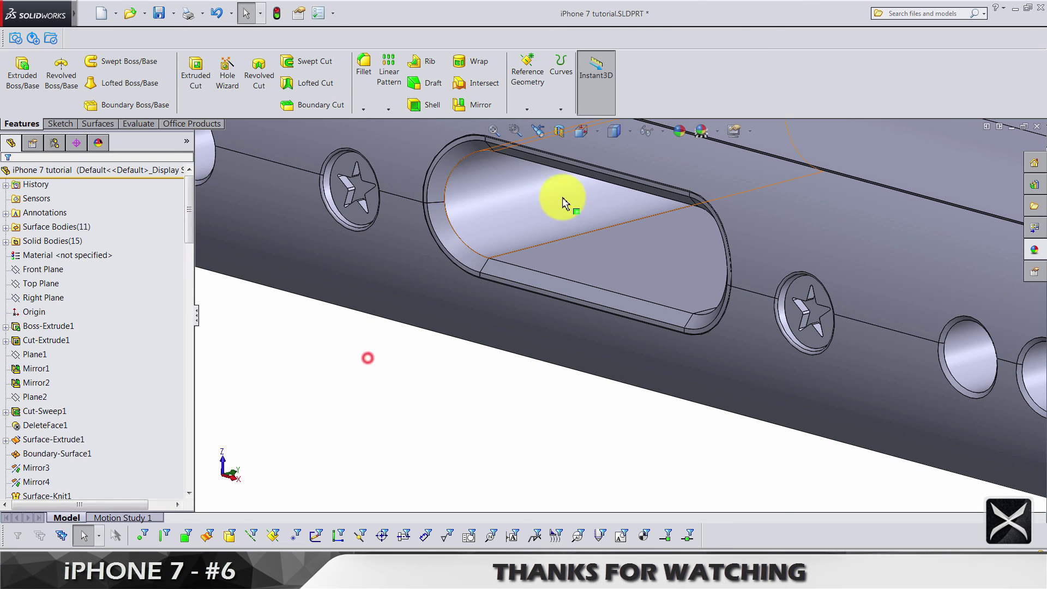
{"action": "left_click", "coordinate": [584, 139]}
{"action": "left_click", "coordinate": [676, 178]}
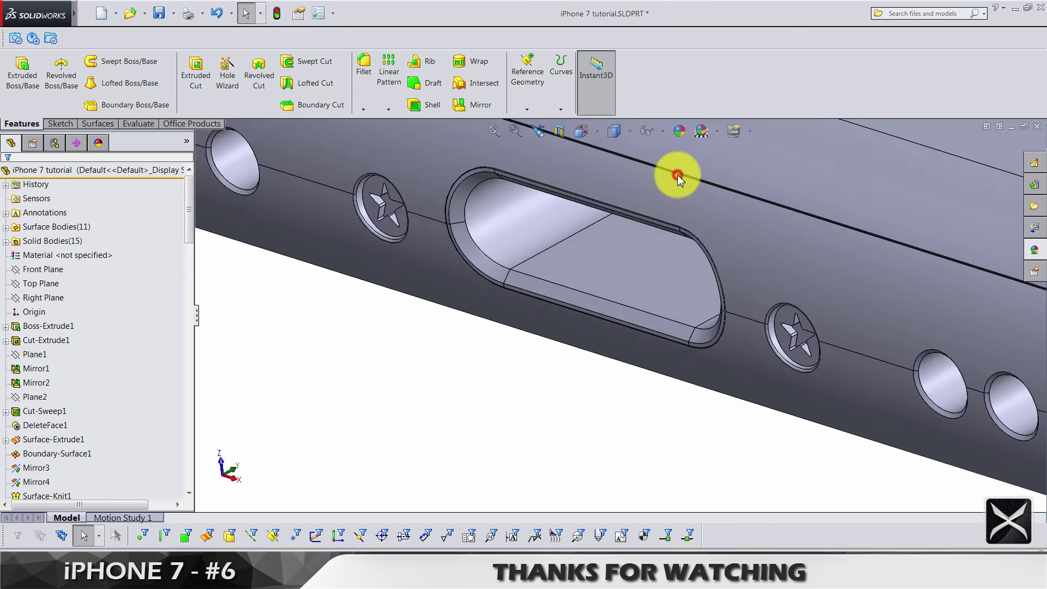
{"action": "left_click", "coordinate": [677, 176]}
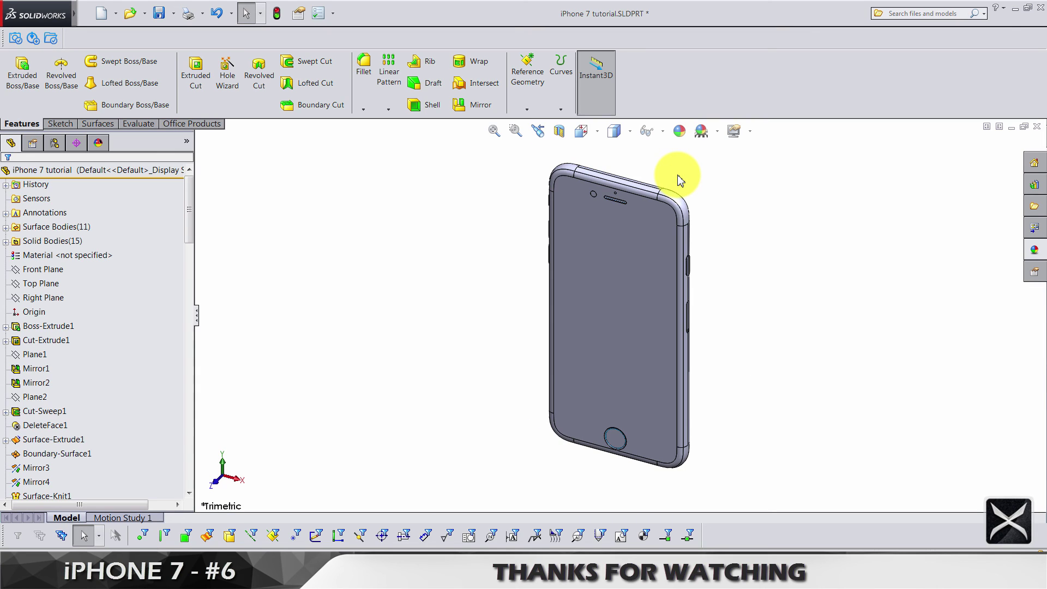
{"action": "key", "text": "ctrl+s"}
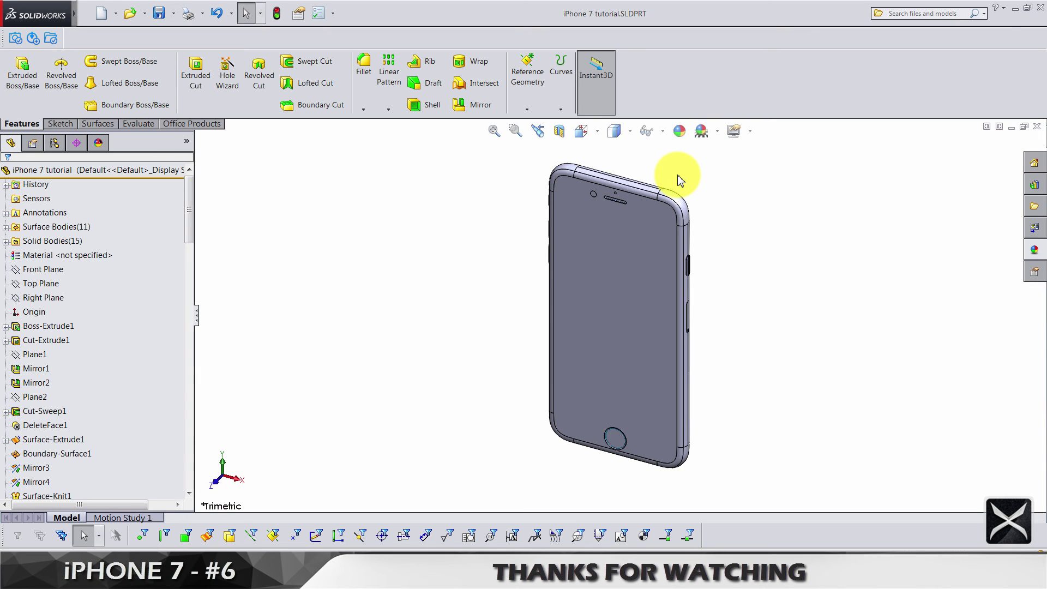